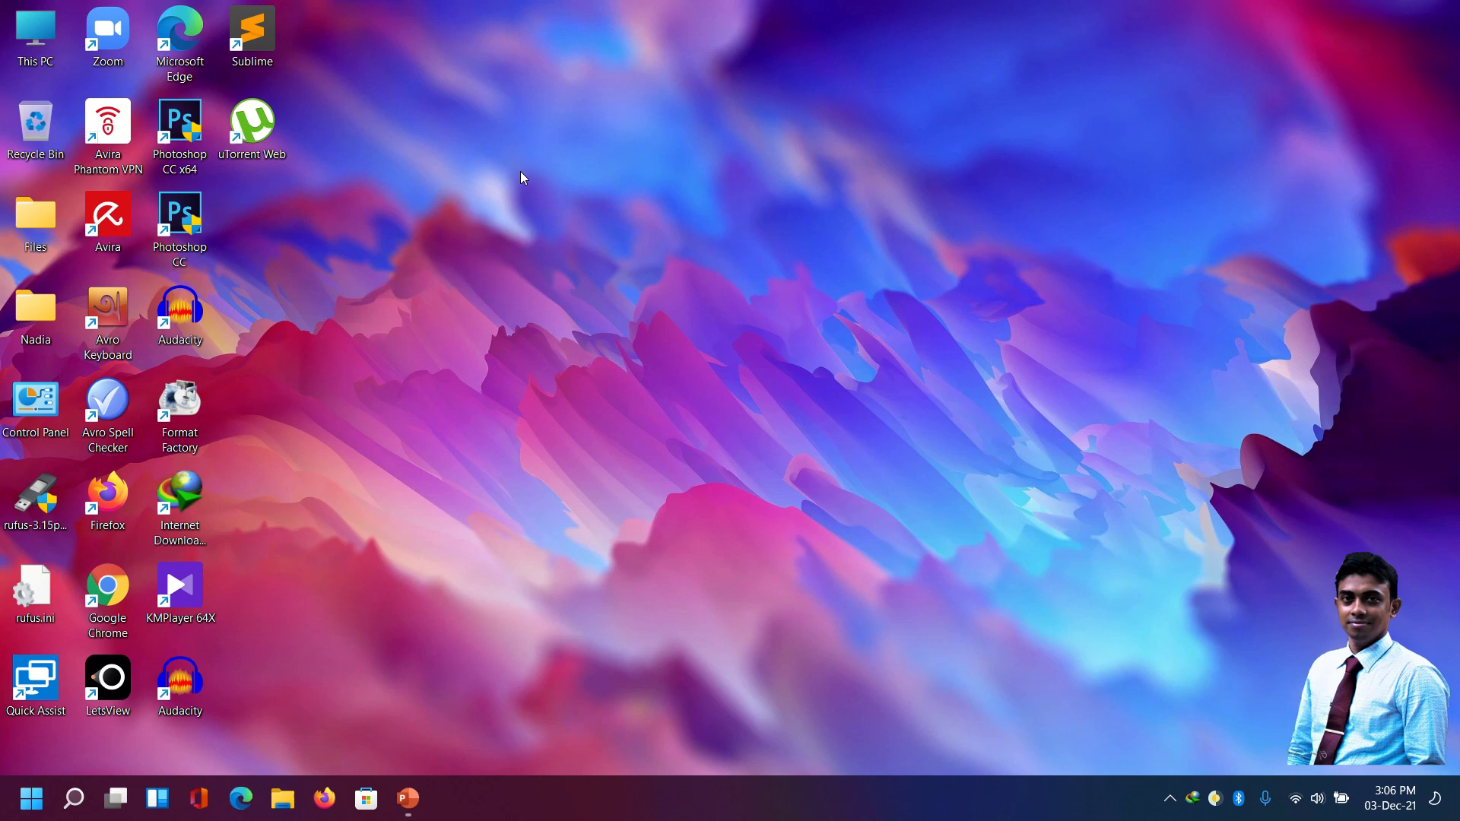
- Open \\192.168.0.185\ from Run and restore the Explorer window showing both Canon printers
key("super")
type("run")
key("Return")
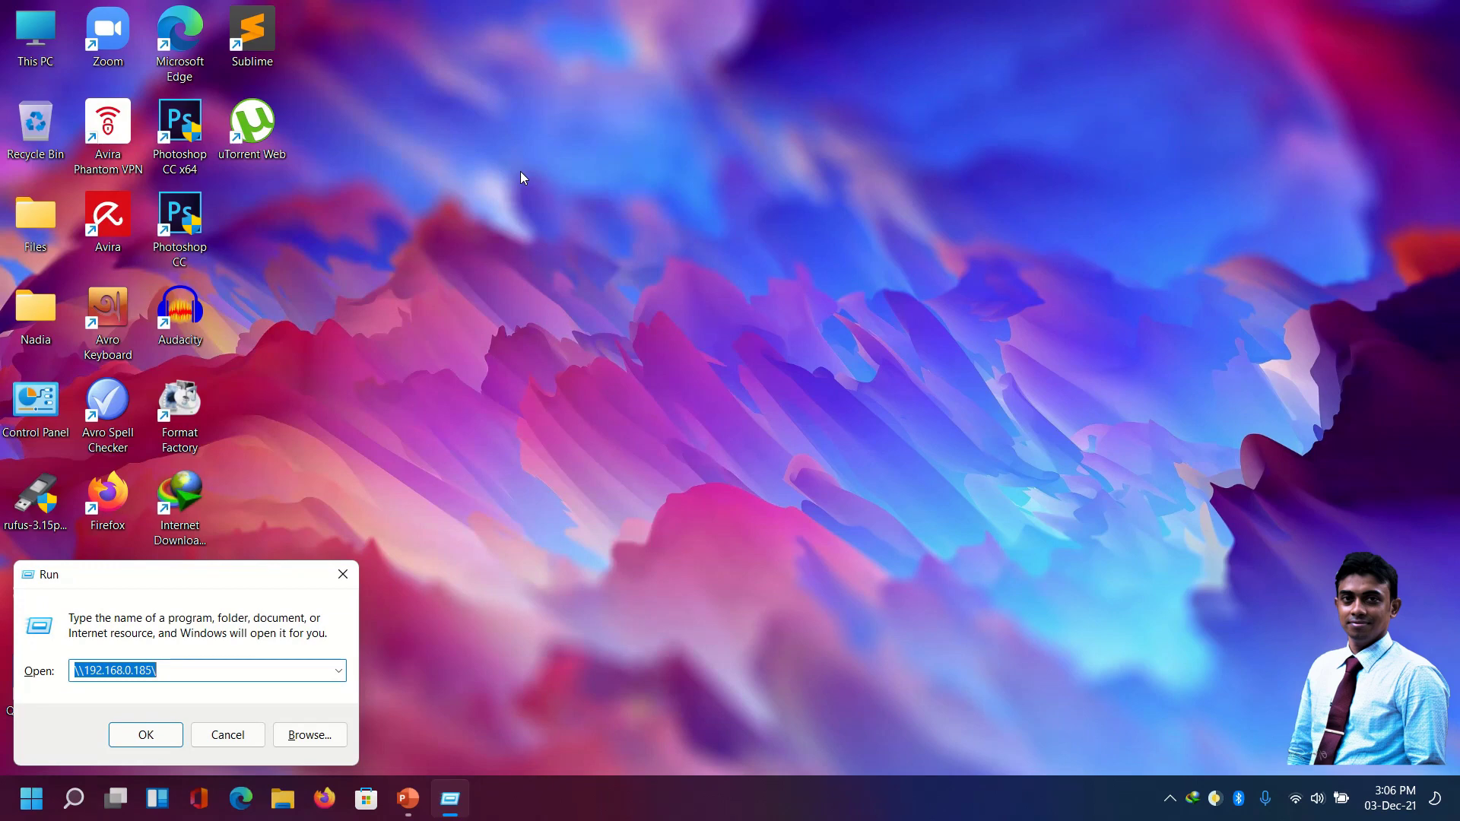
key("Return")
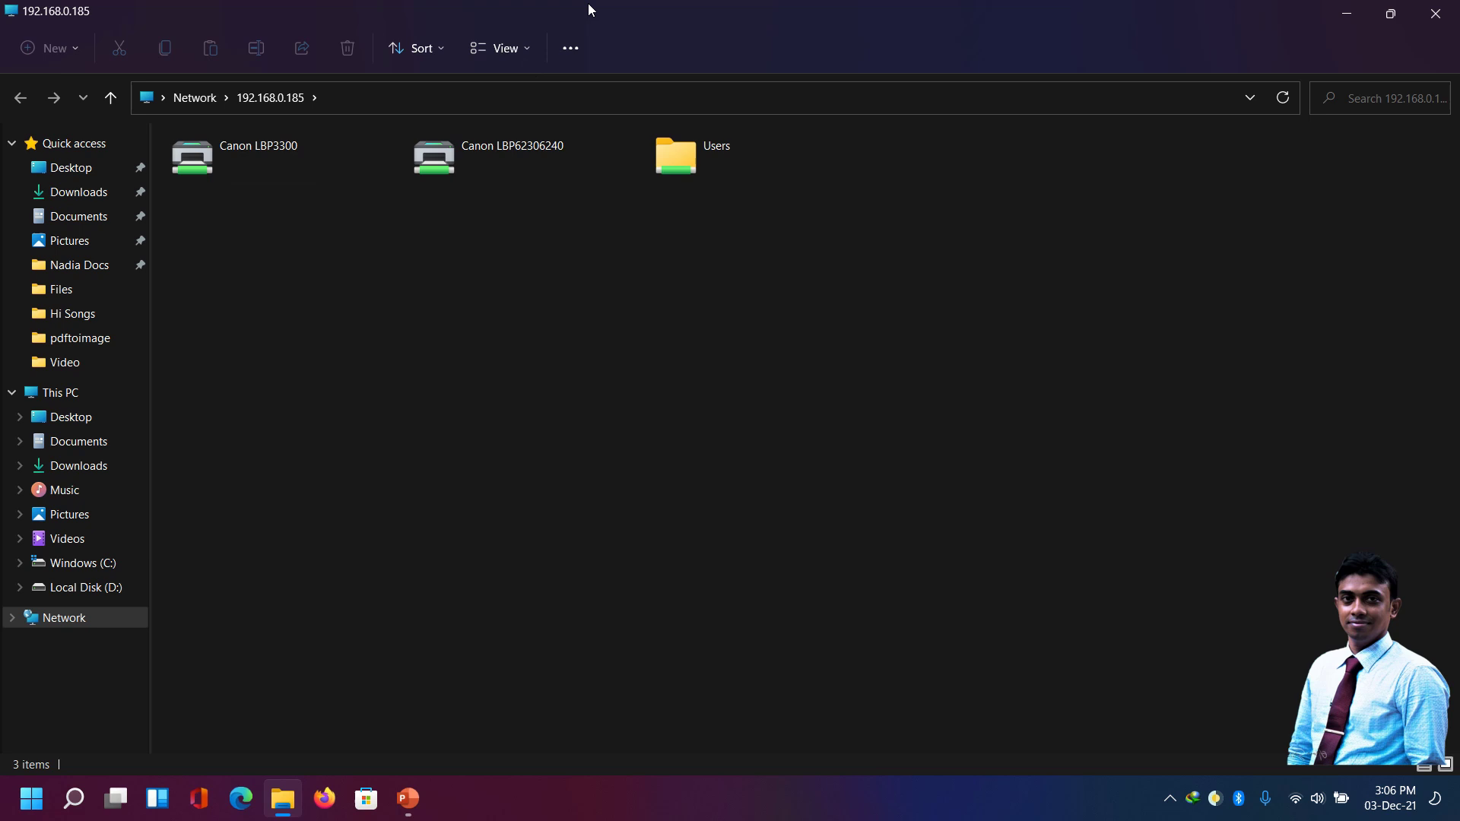
left_click_drag(587, 3, 709, 133)
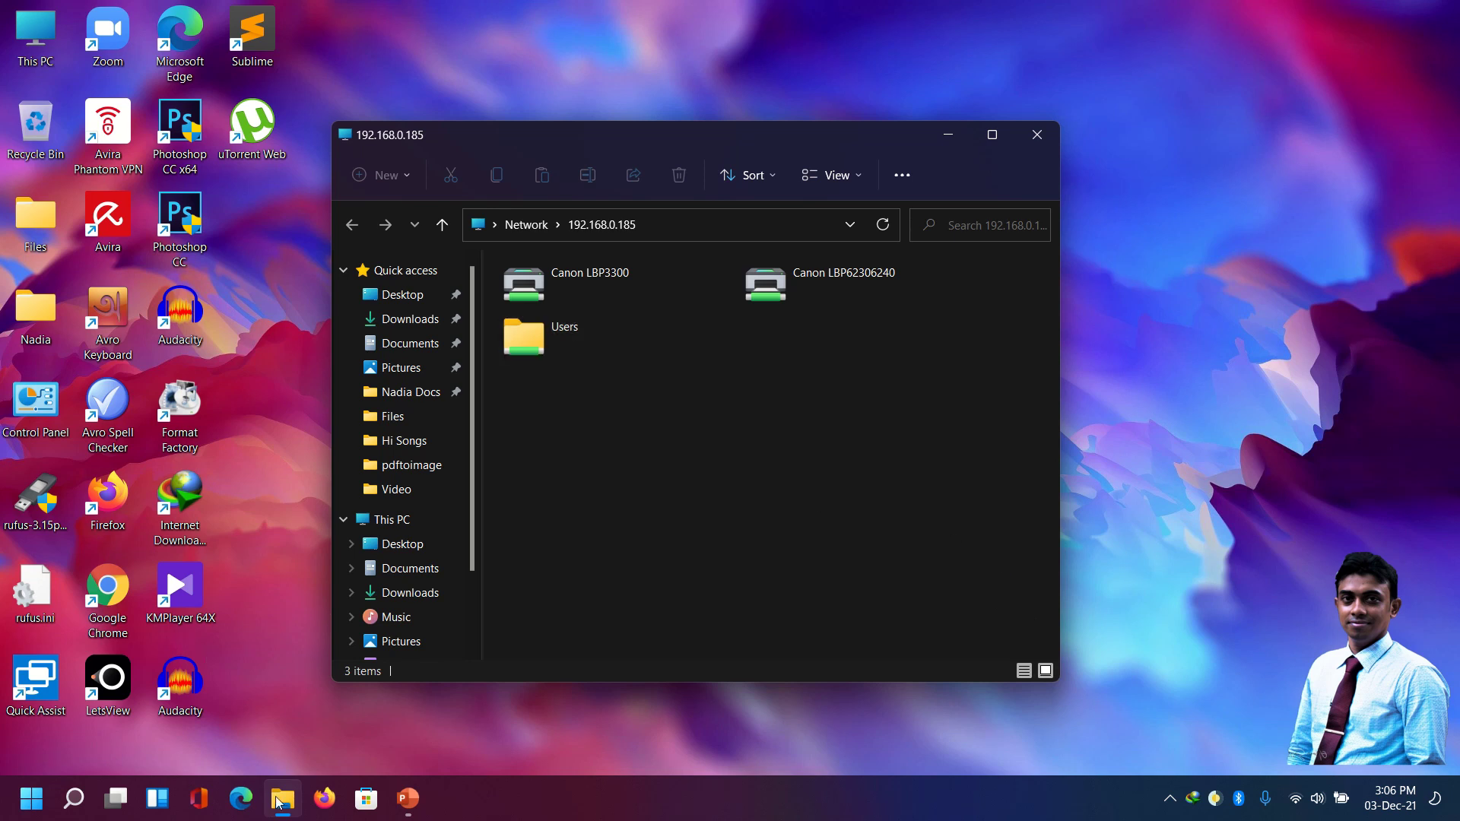
- In Edge, Google 'download canon lbp3300 driver' and open Canon UK's LBP3300 support page
left_click(241, 798)
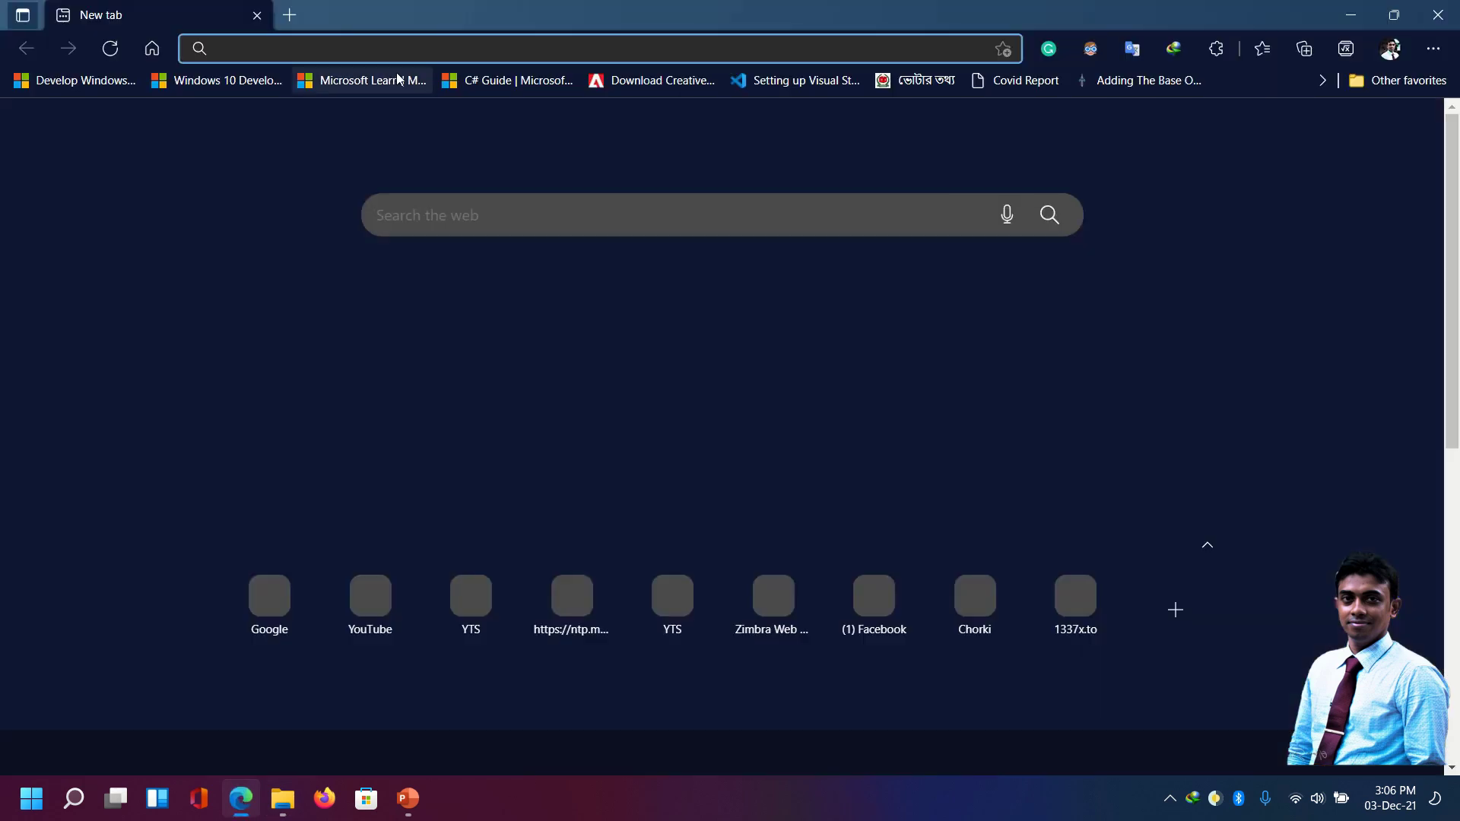
type("google.com")
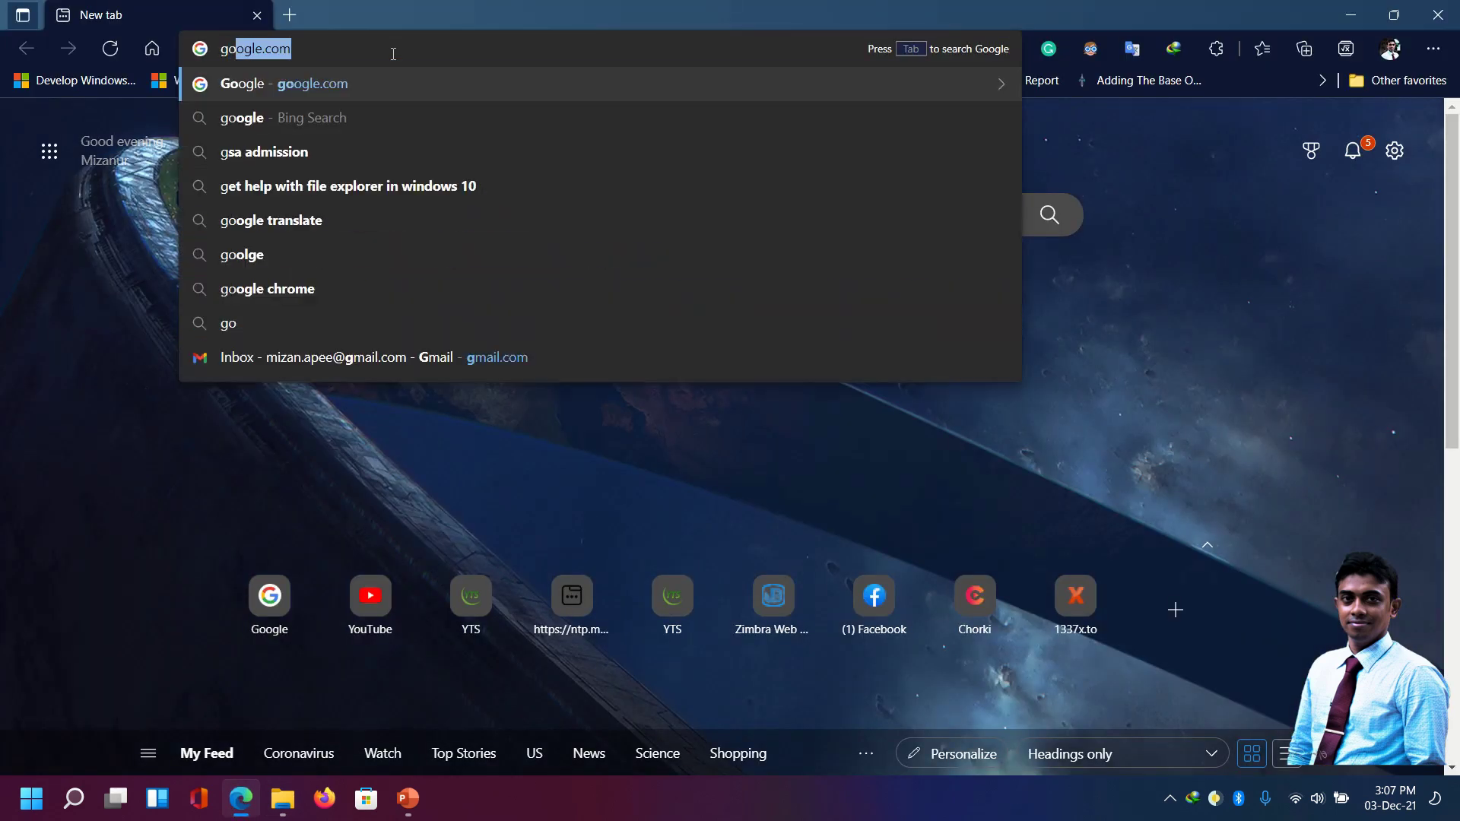
key("Return")
left_click(522, 347)
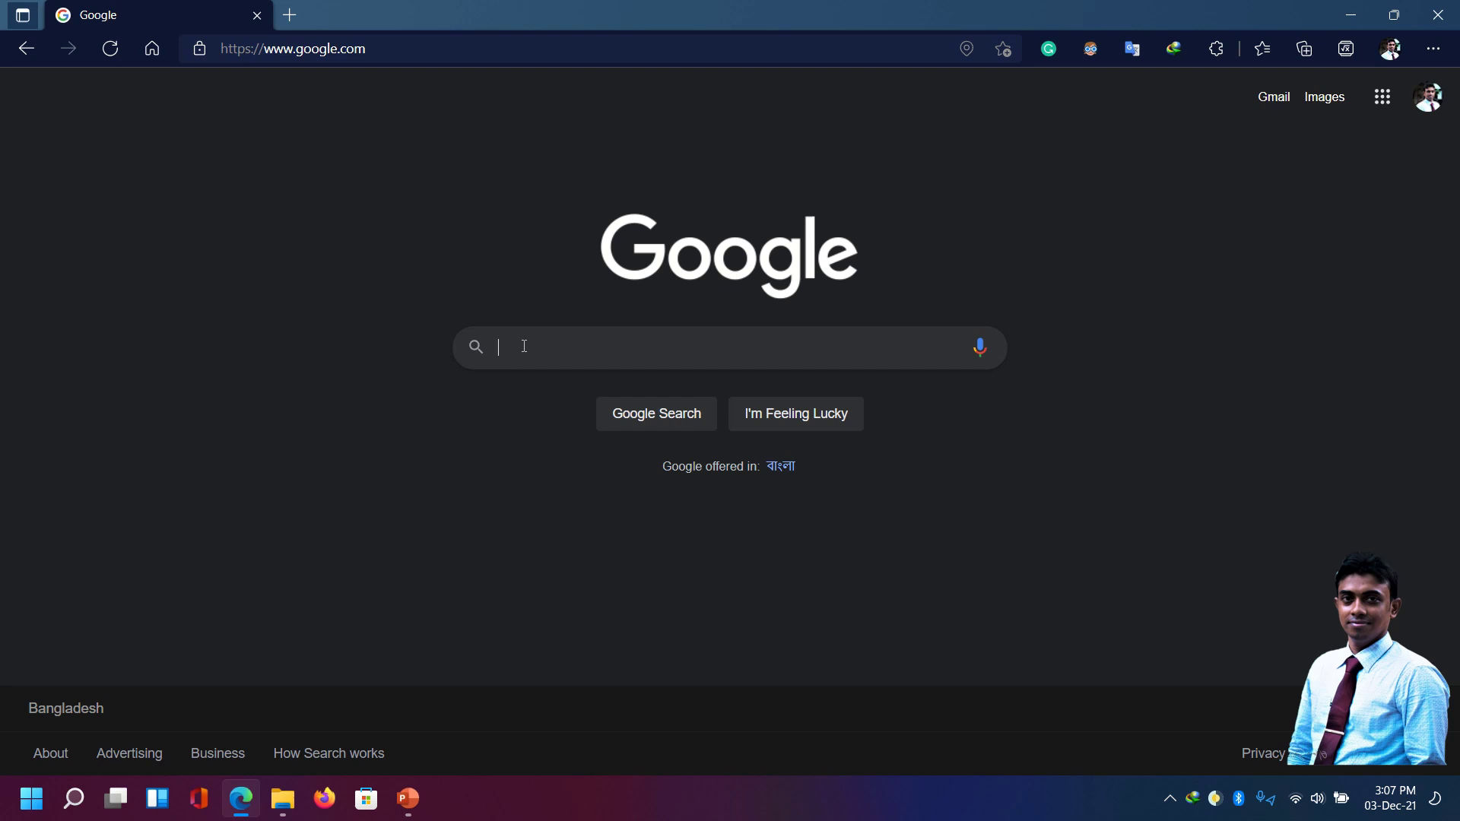
left_click(573, 381)
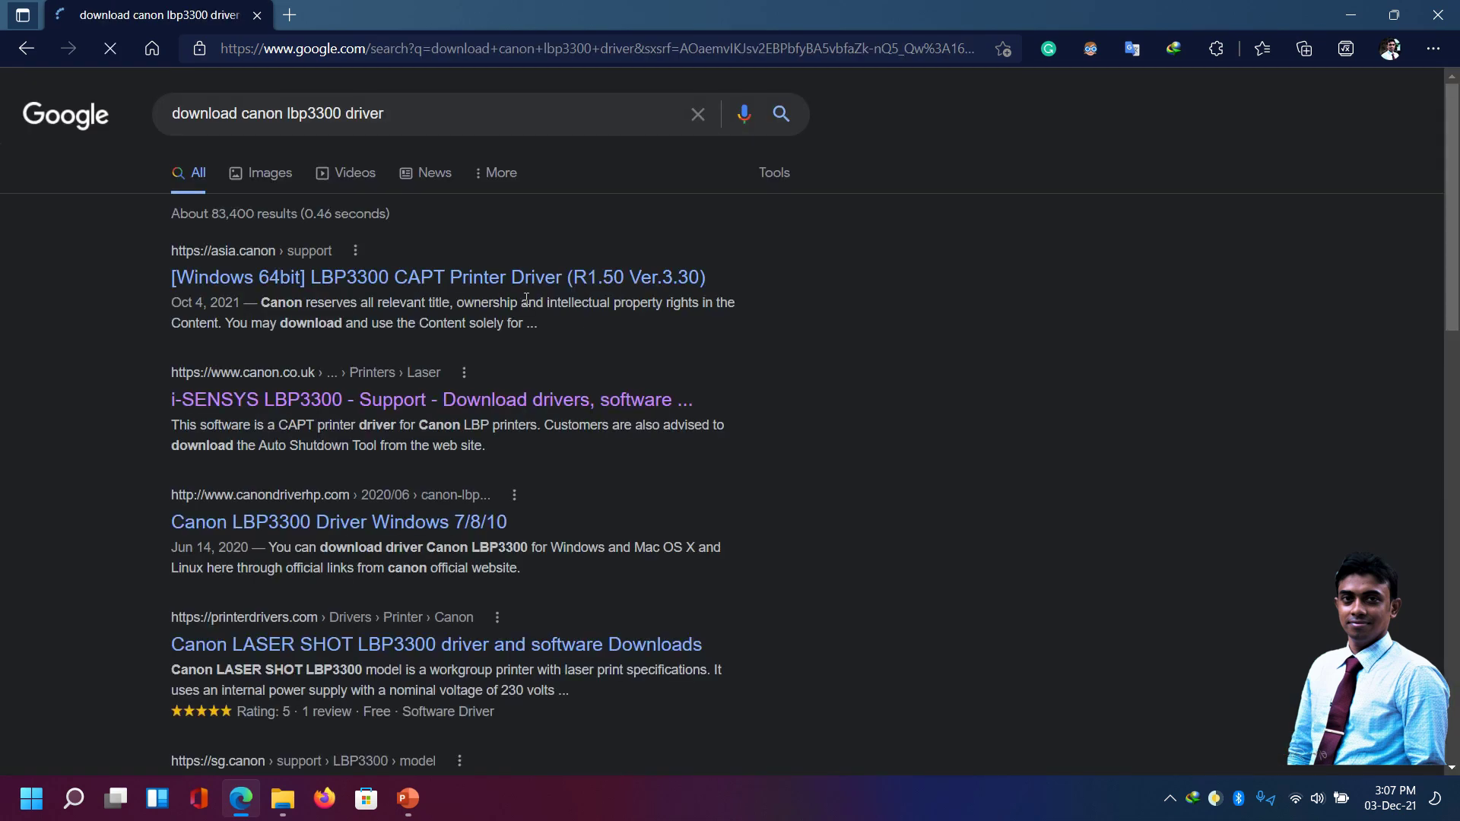
left_click(336, 404)
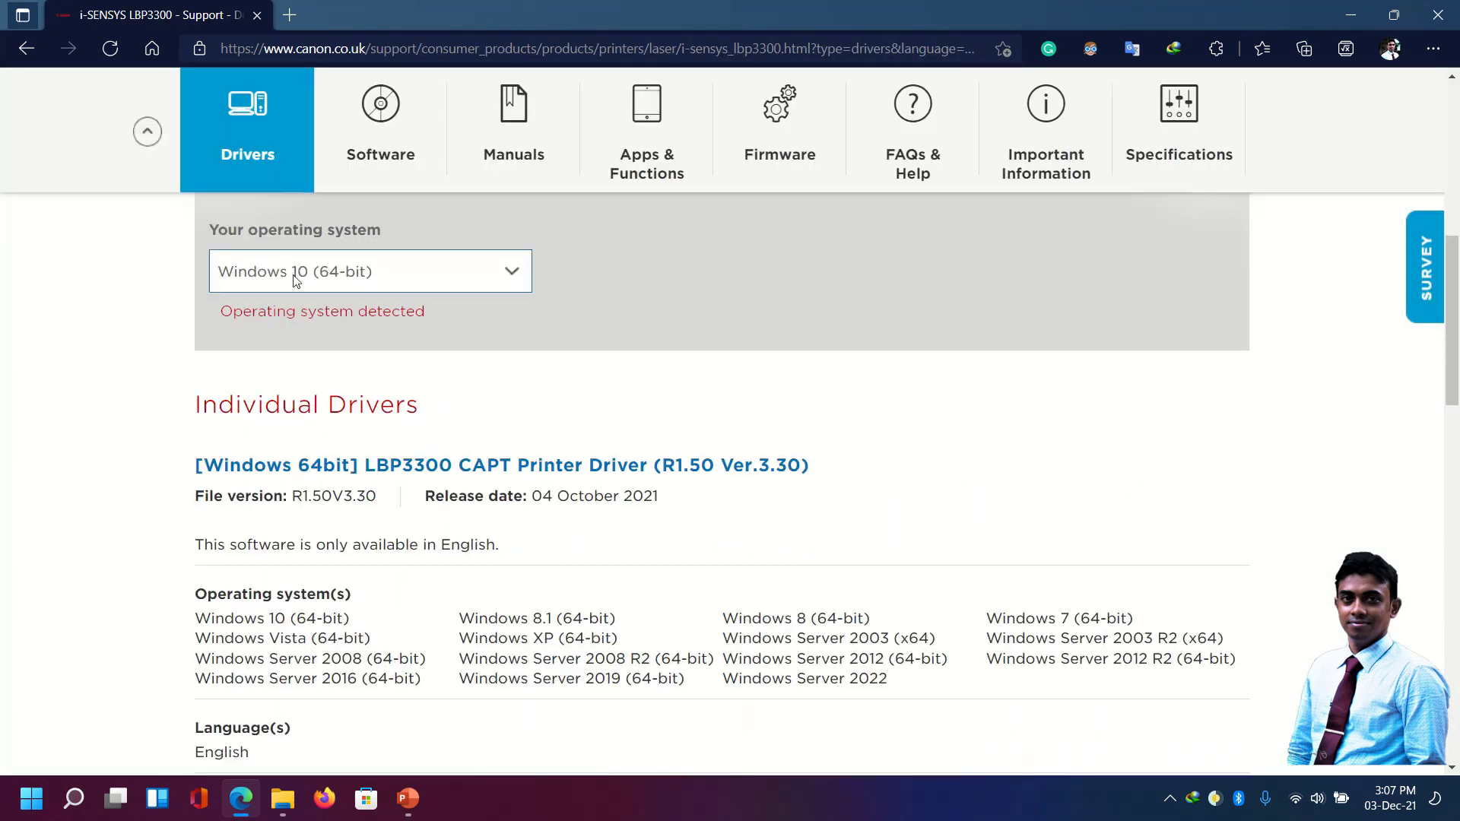
- Download the 11.47 MB Windows 64-bit driver, accepting the license and saving under a numbered name
scroll(701, 339, "down", 4)
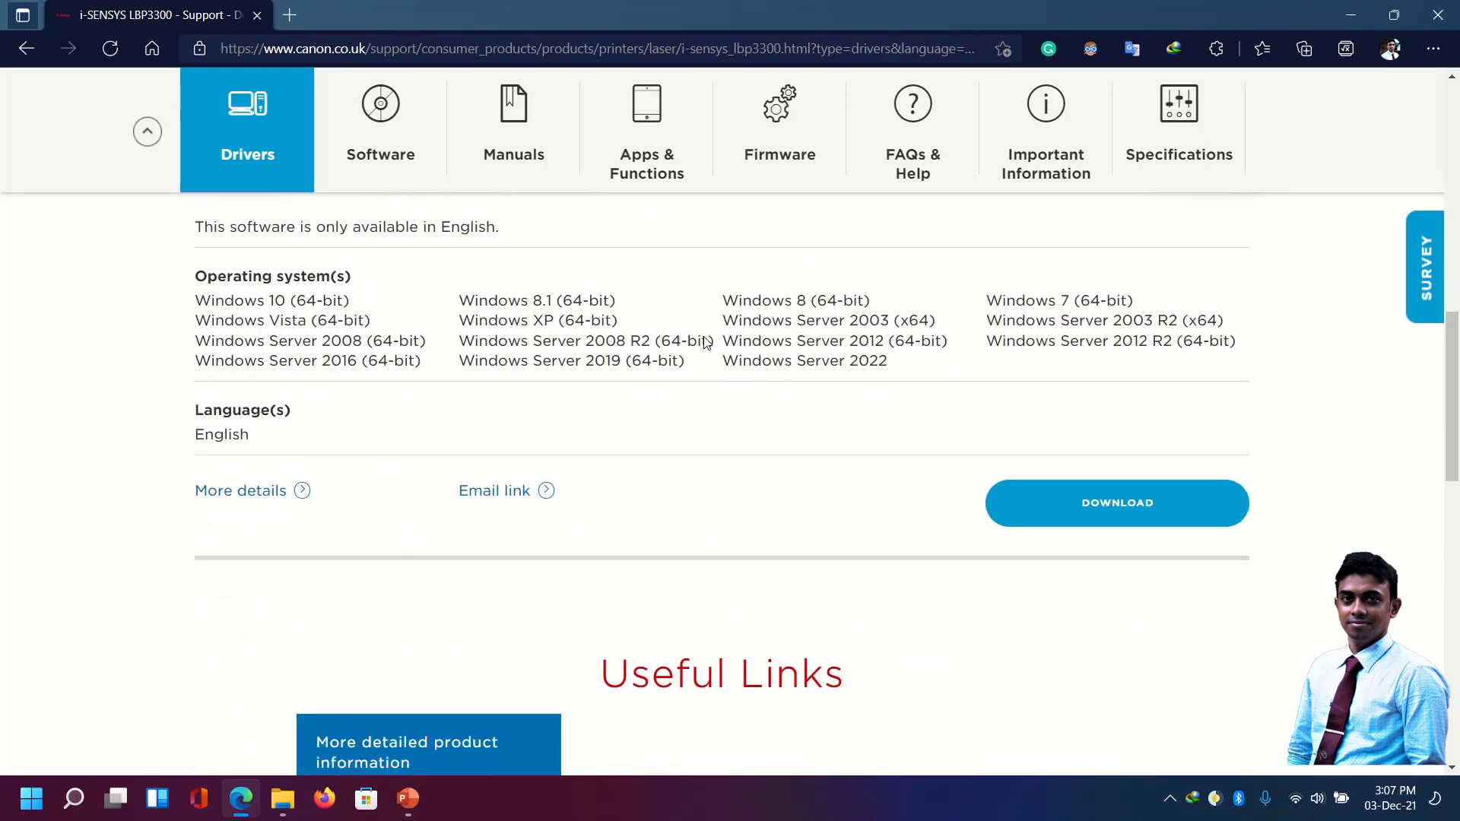
left_click(1092, 509)
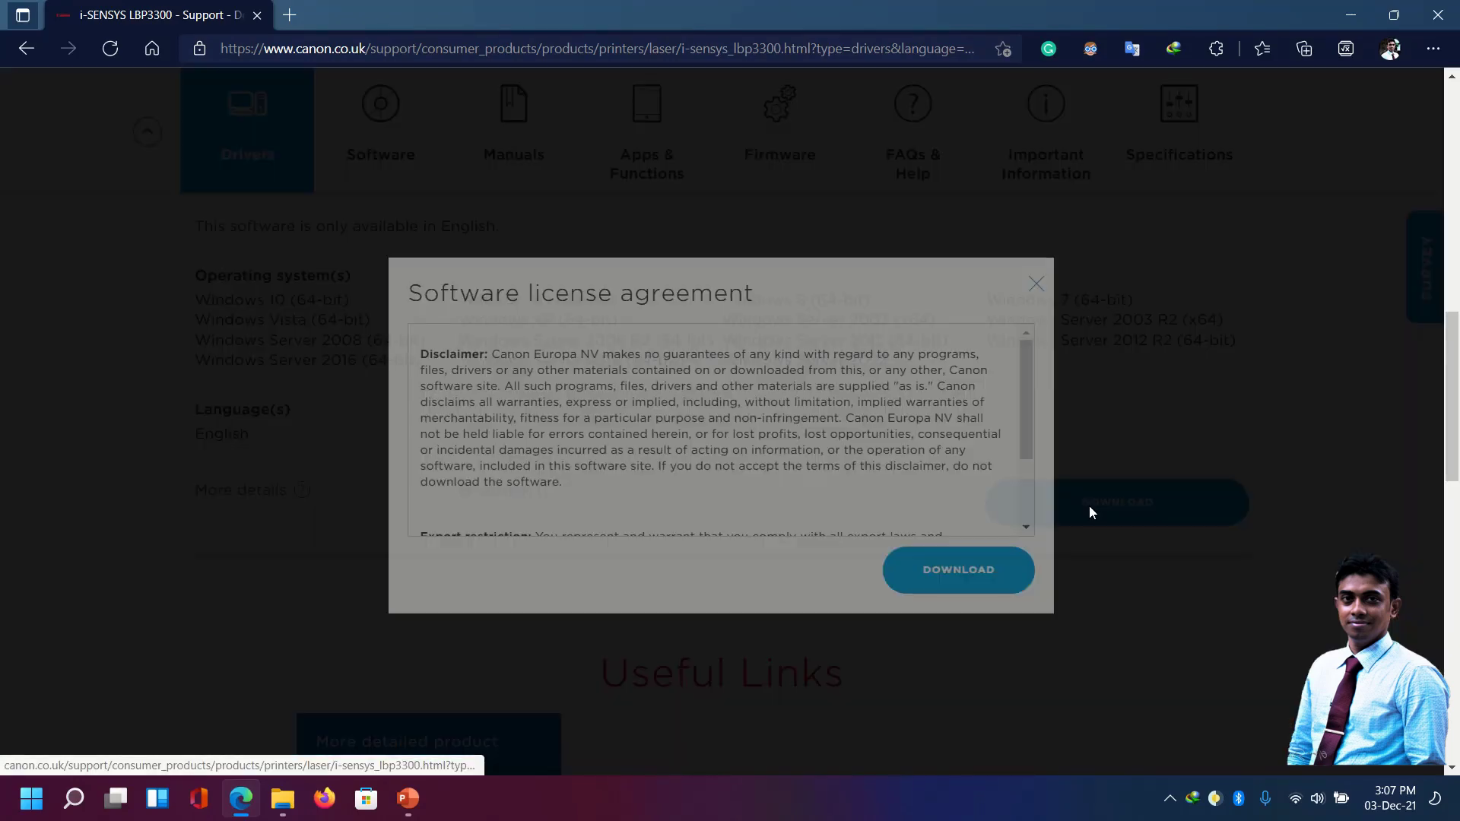
left_click(970, 581)
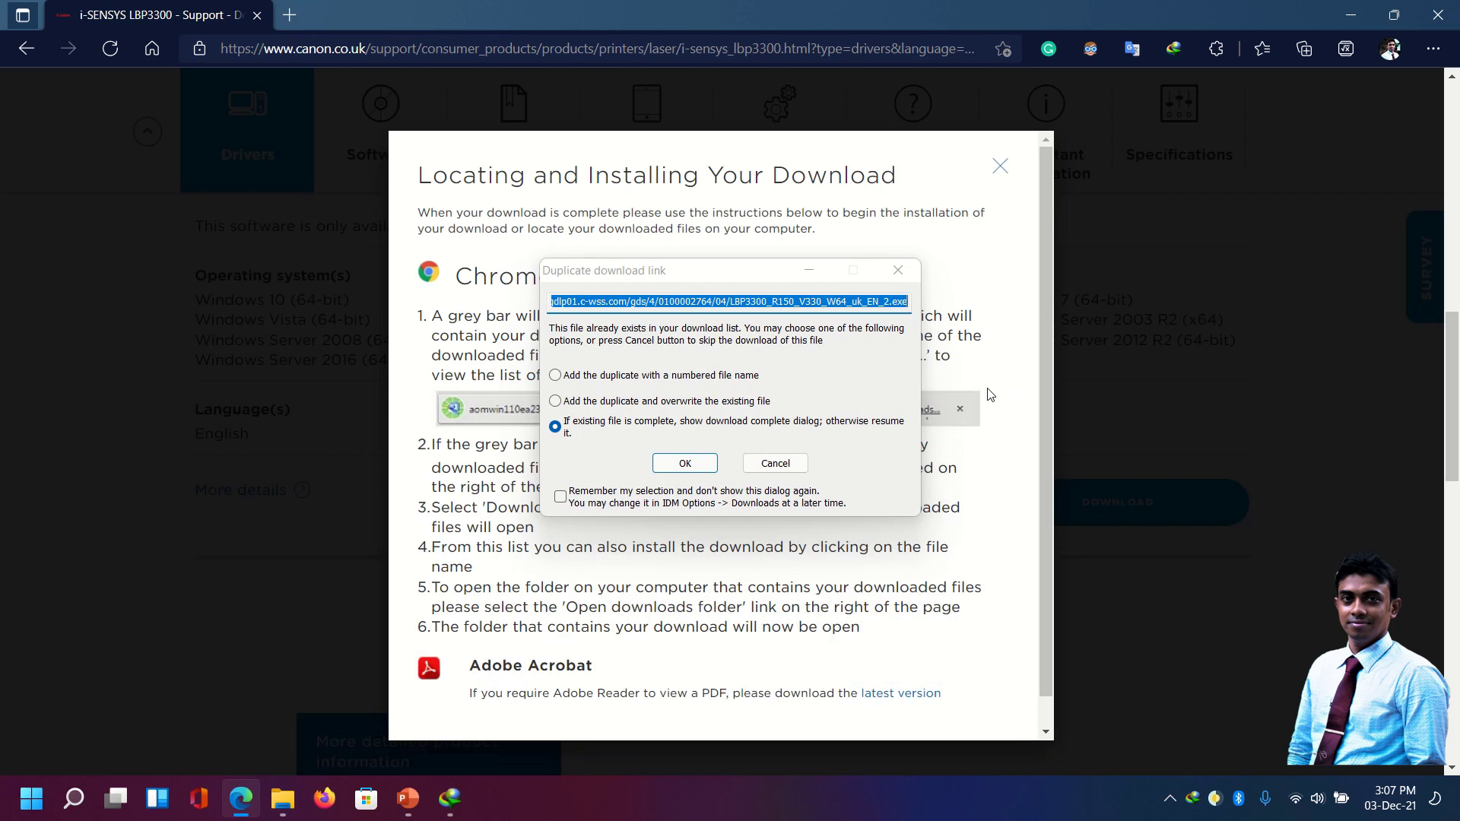
left_click(663, 377)
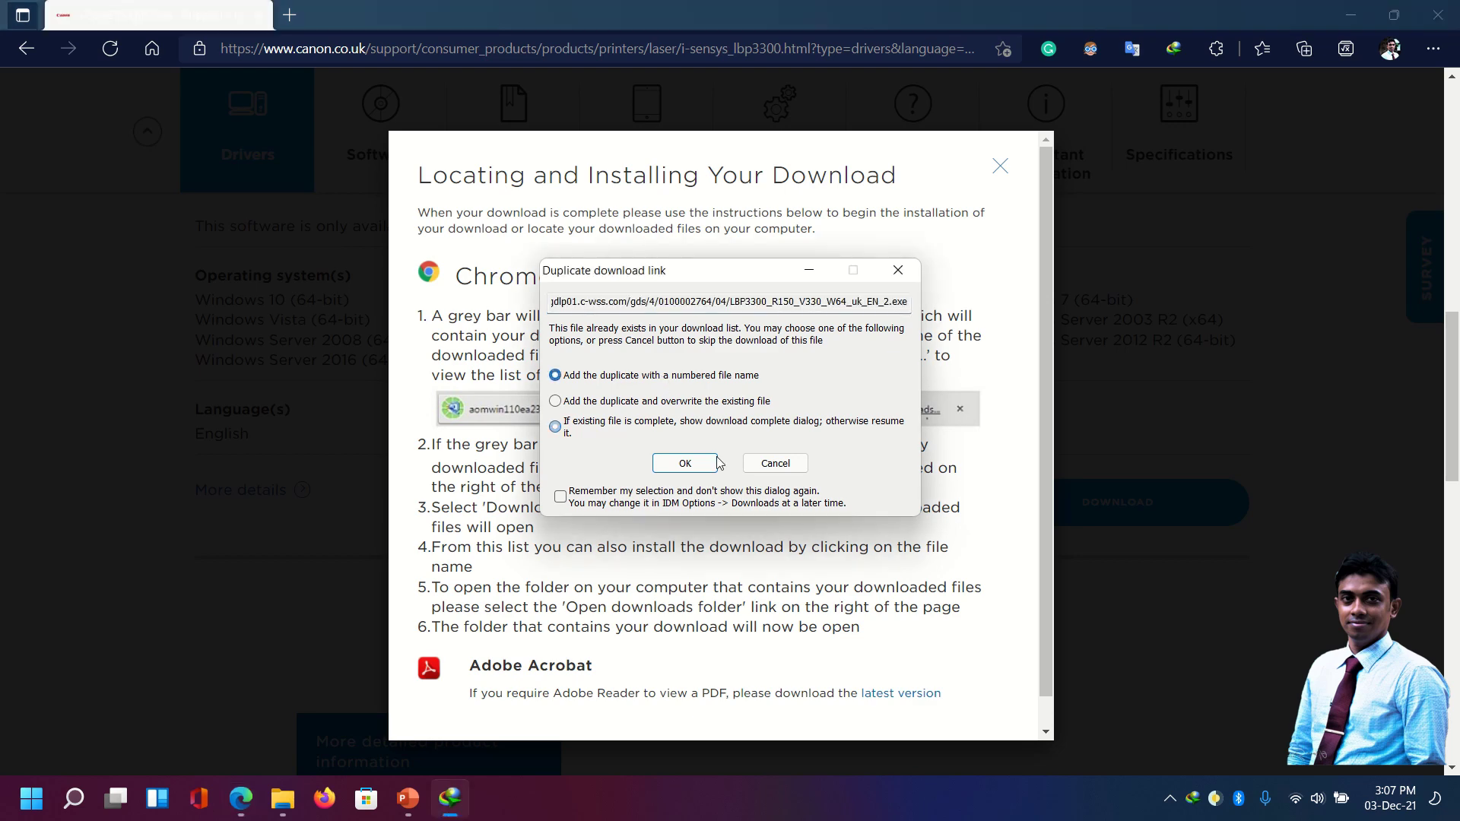
left_click(672, 464)
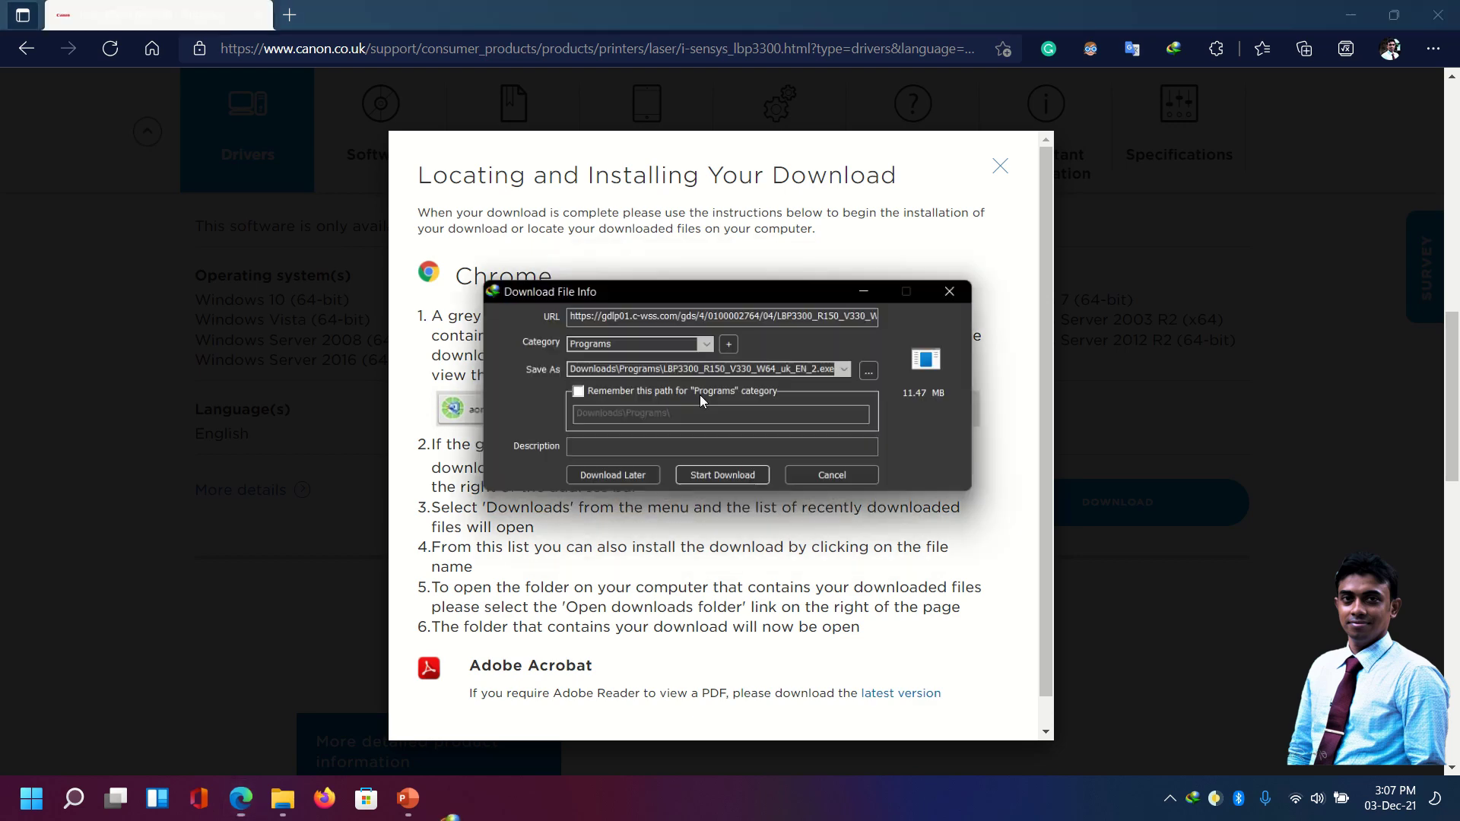
left_click(718, 480)
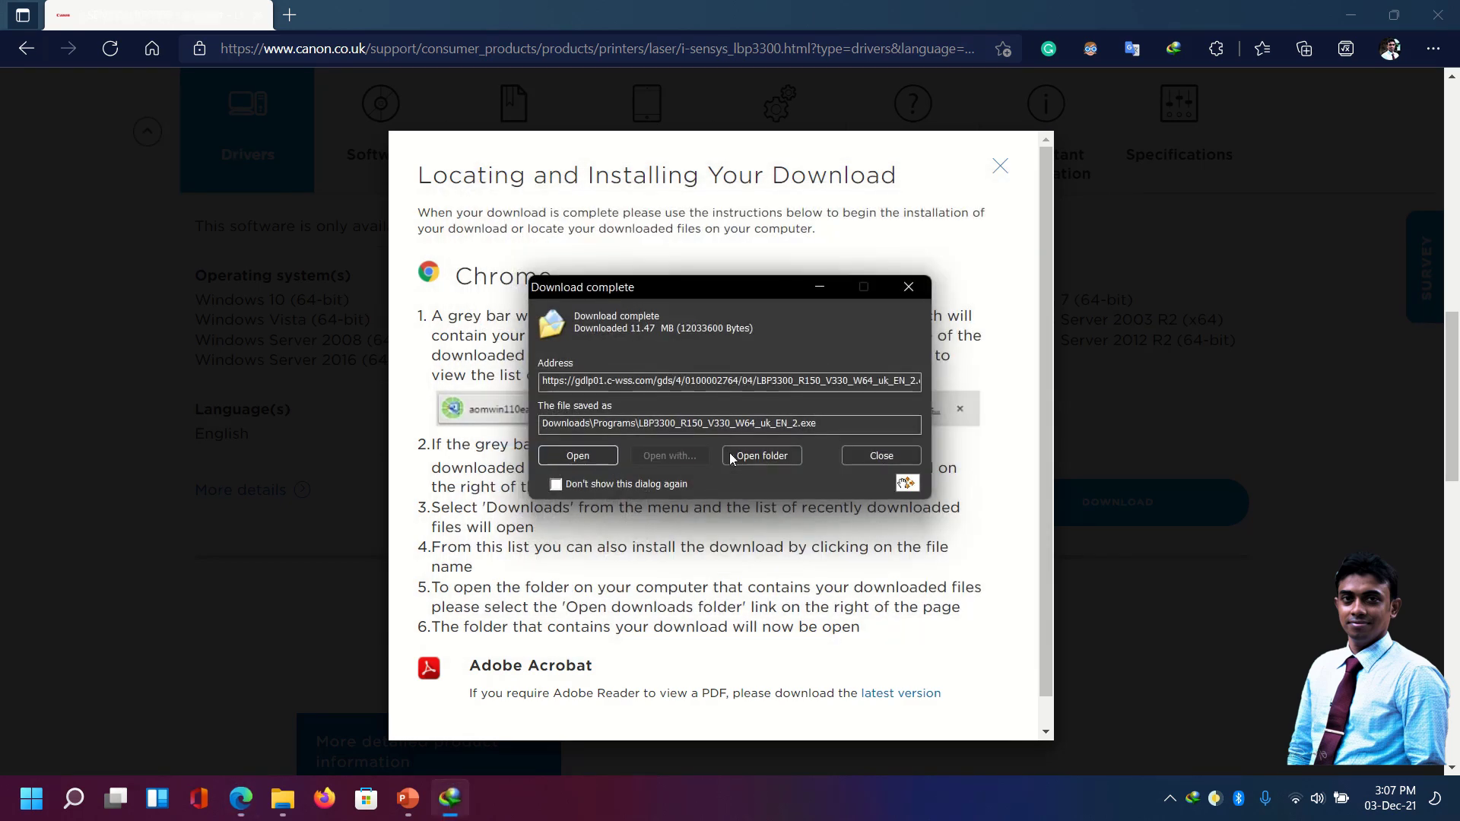
- Extract LBP3300_R150_V330_W64_uk_EN_2.exe and launch Setup.exe from the extracted folder
left_click(753, 455)
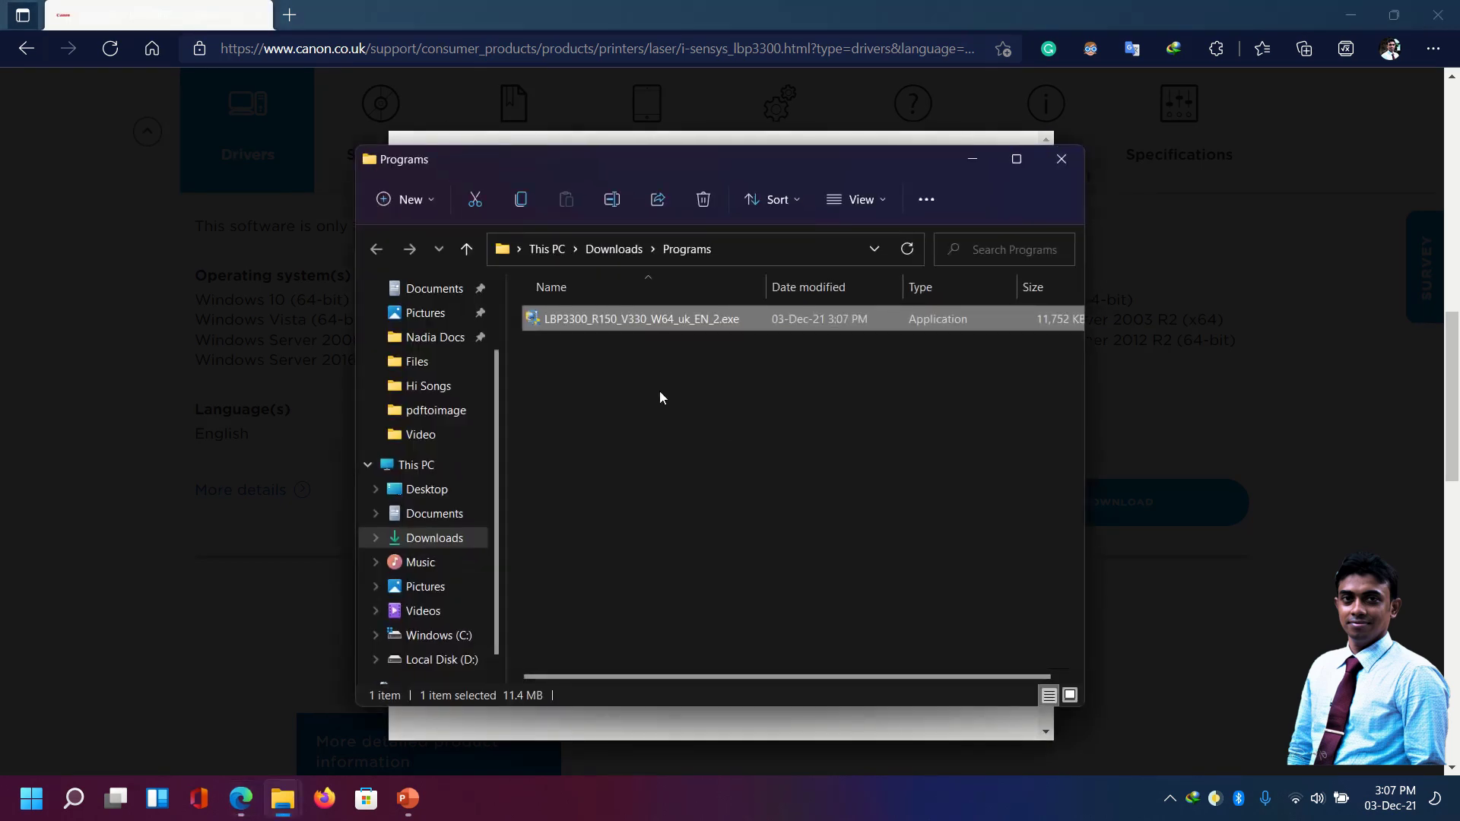
left_click(659, 391)
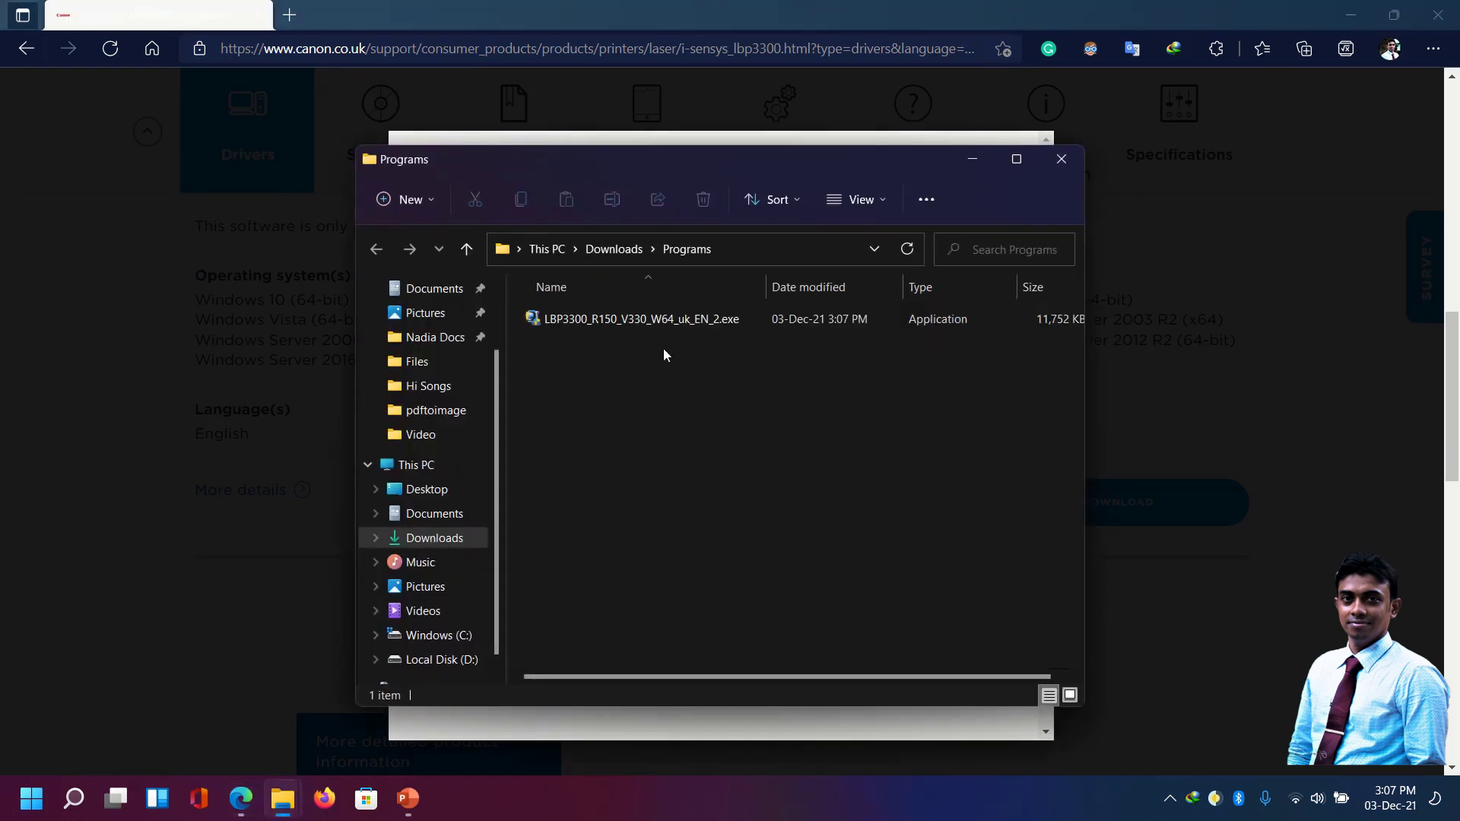
double_click(659, 321)
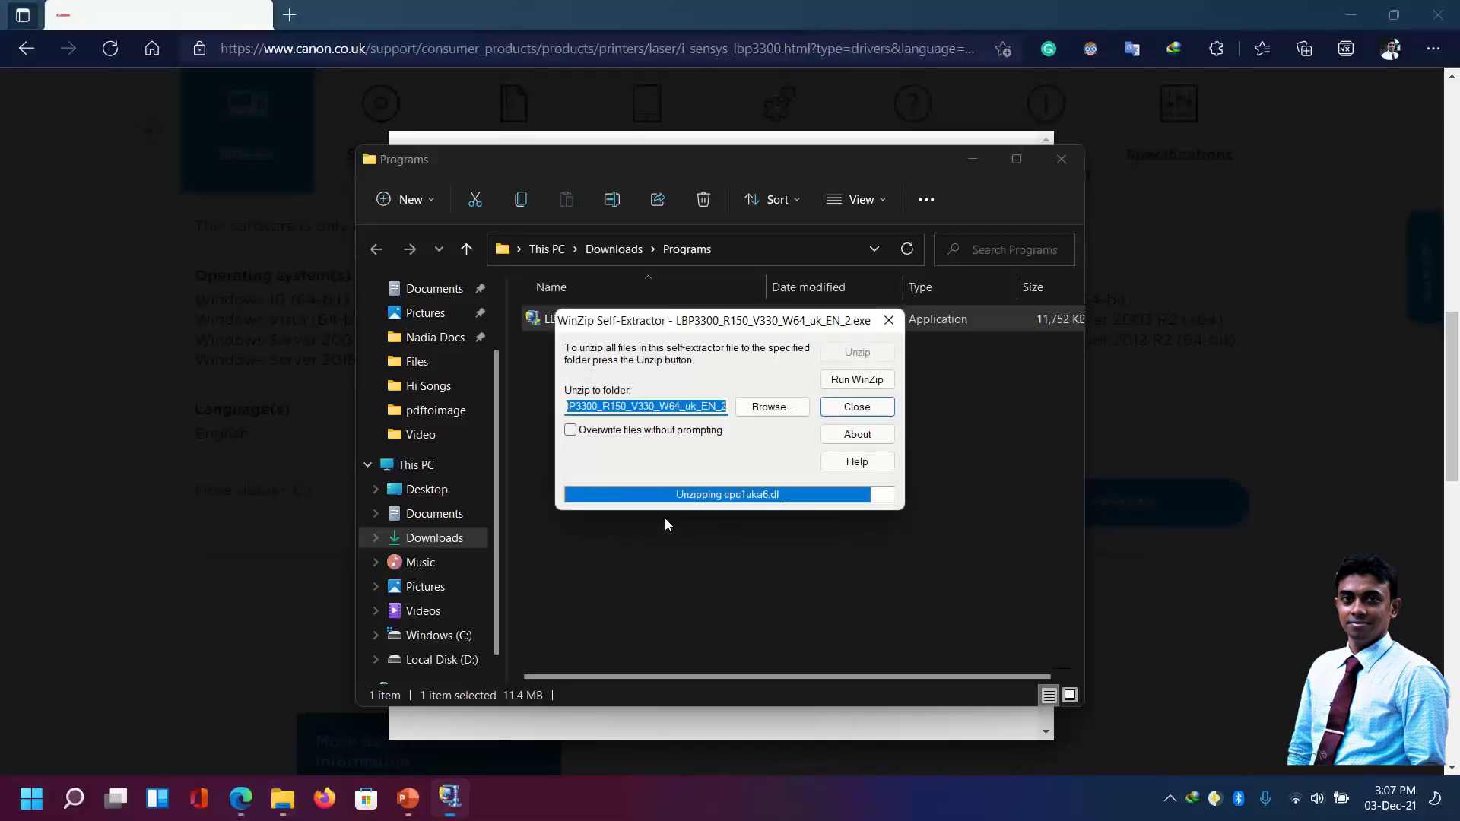
double_click(659, 321)
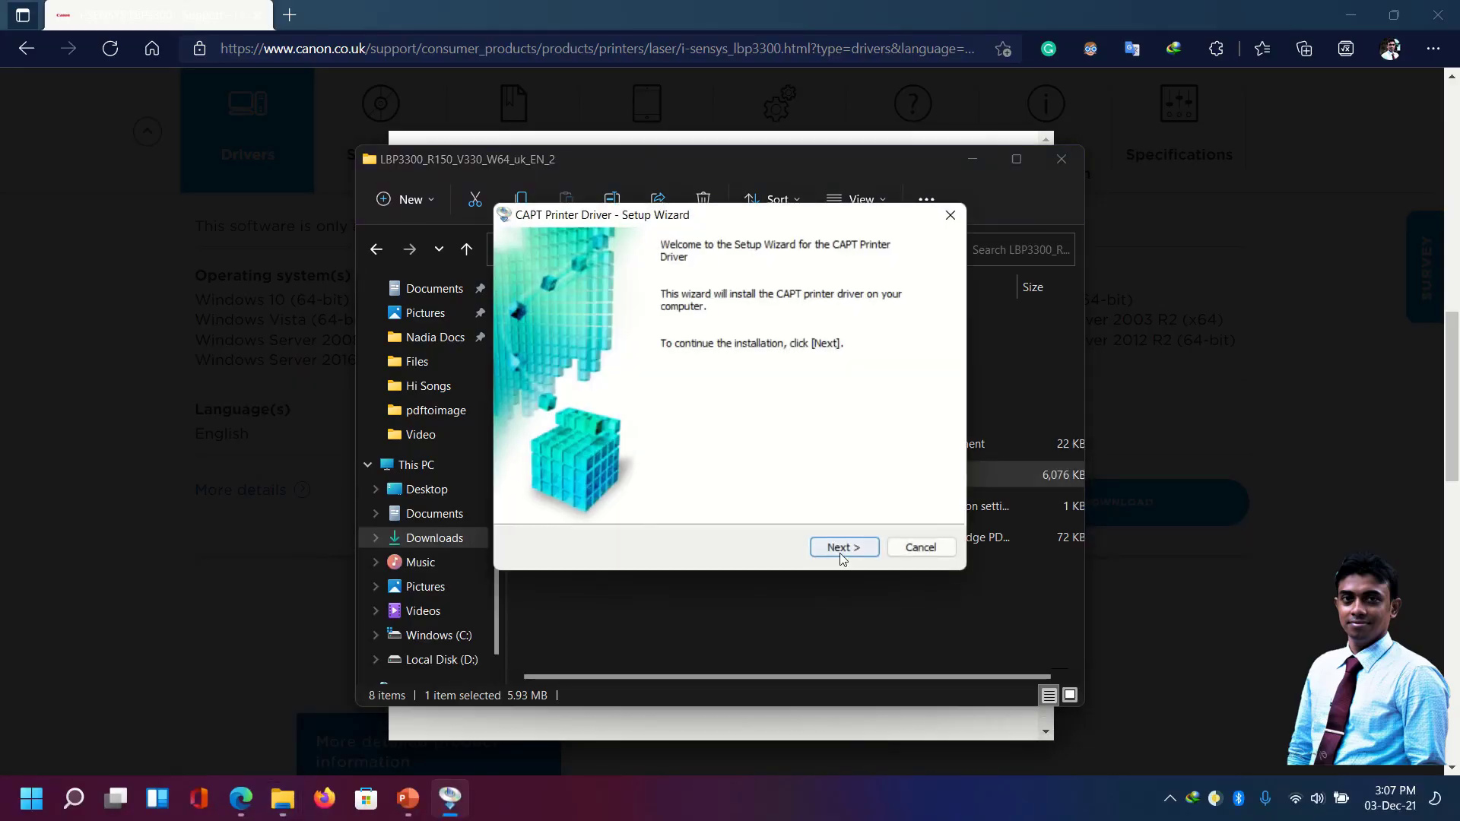
- Accept the license and choose a manually set port, COM1, in the CAPT wizard
left_click(839, 552)
left_click(843, 548)
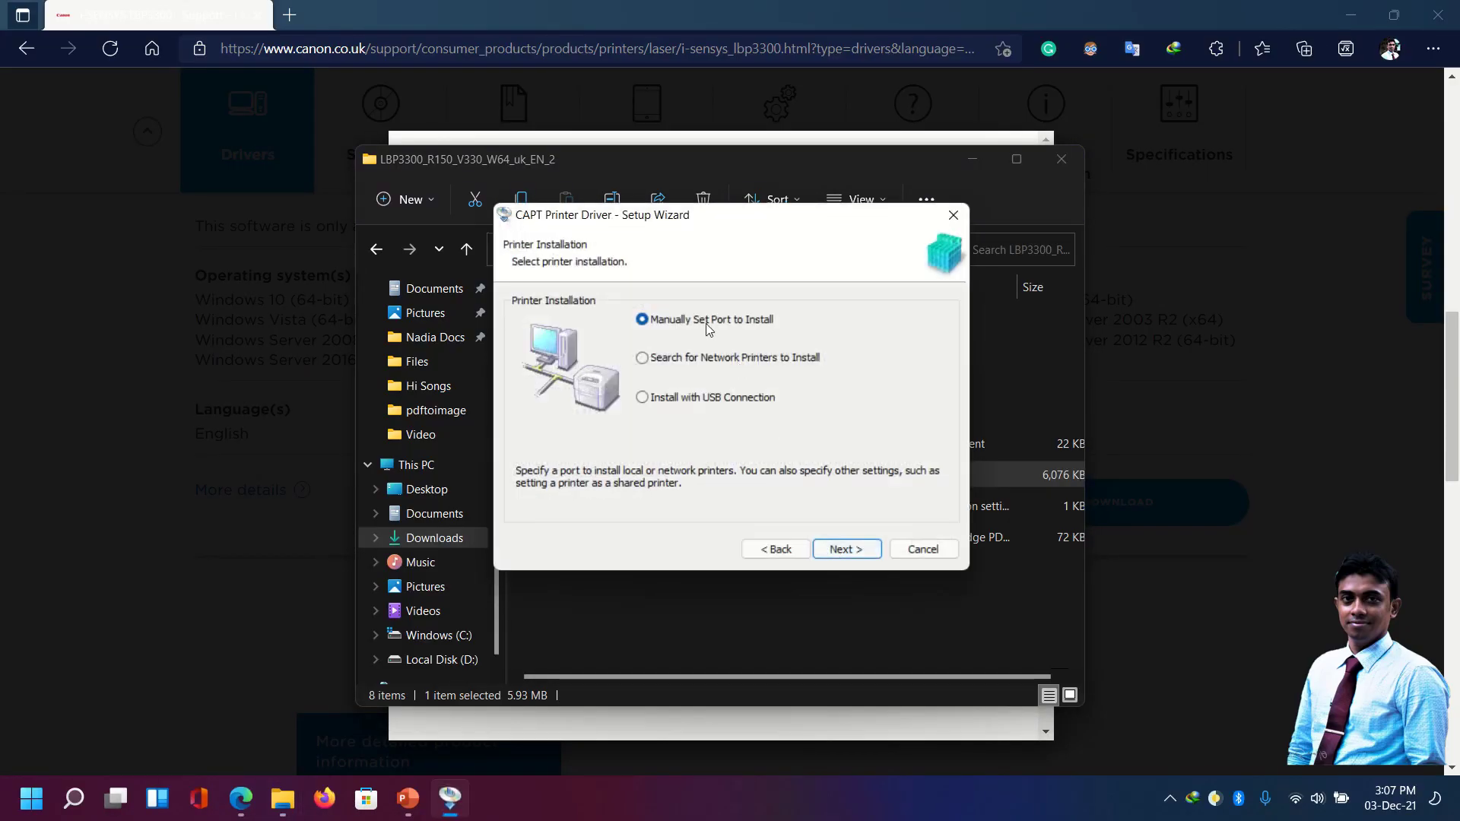
left_click(844, 549)
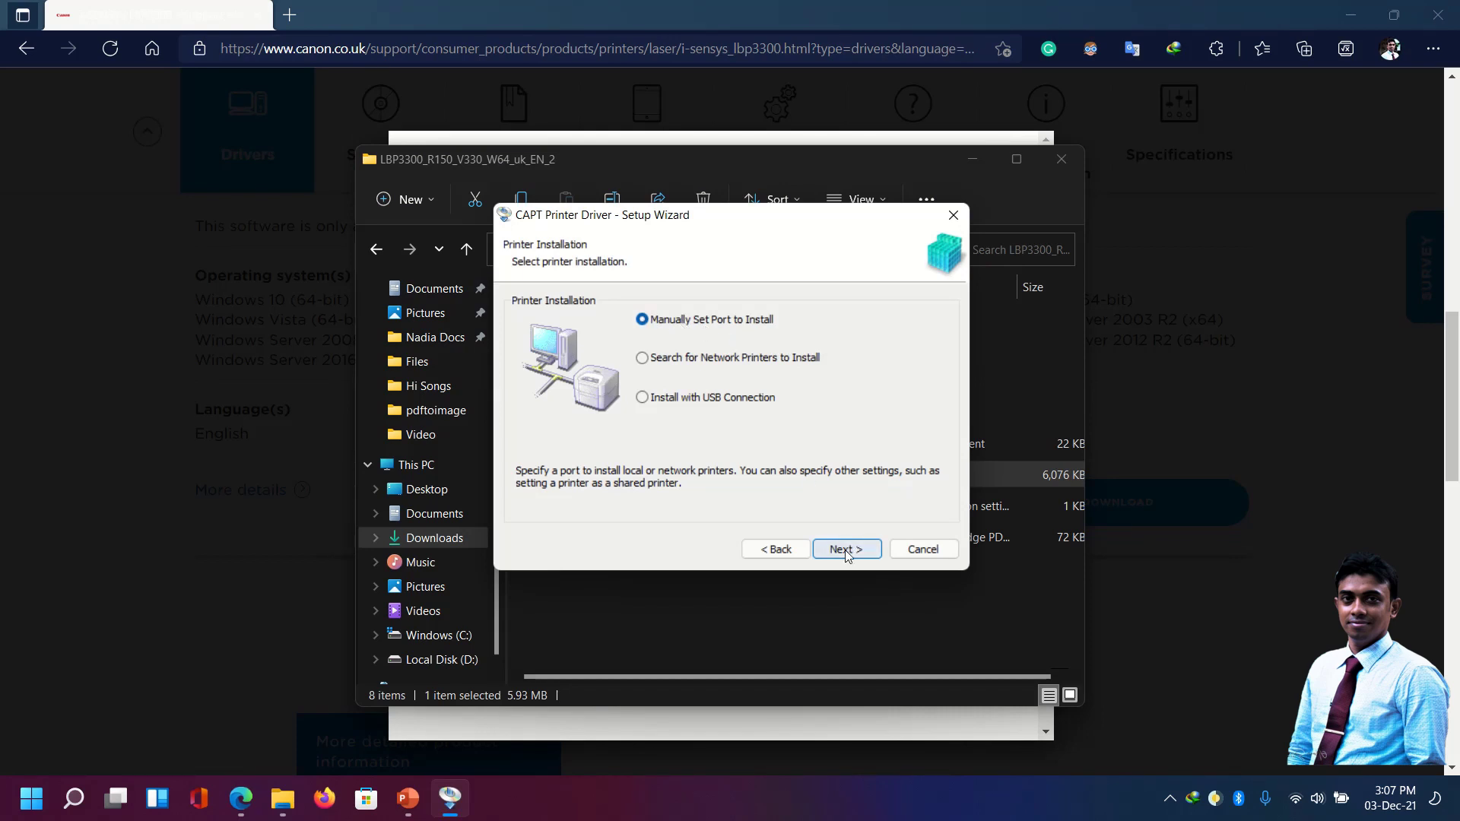
left_click(777, 339)
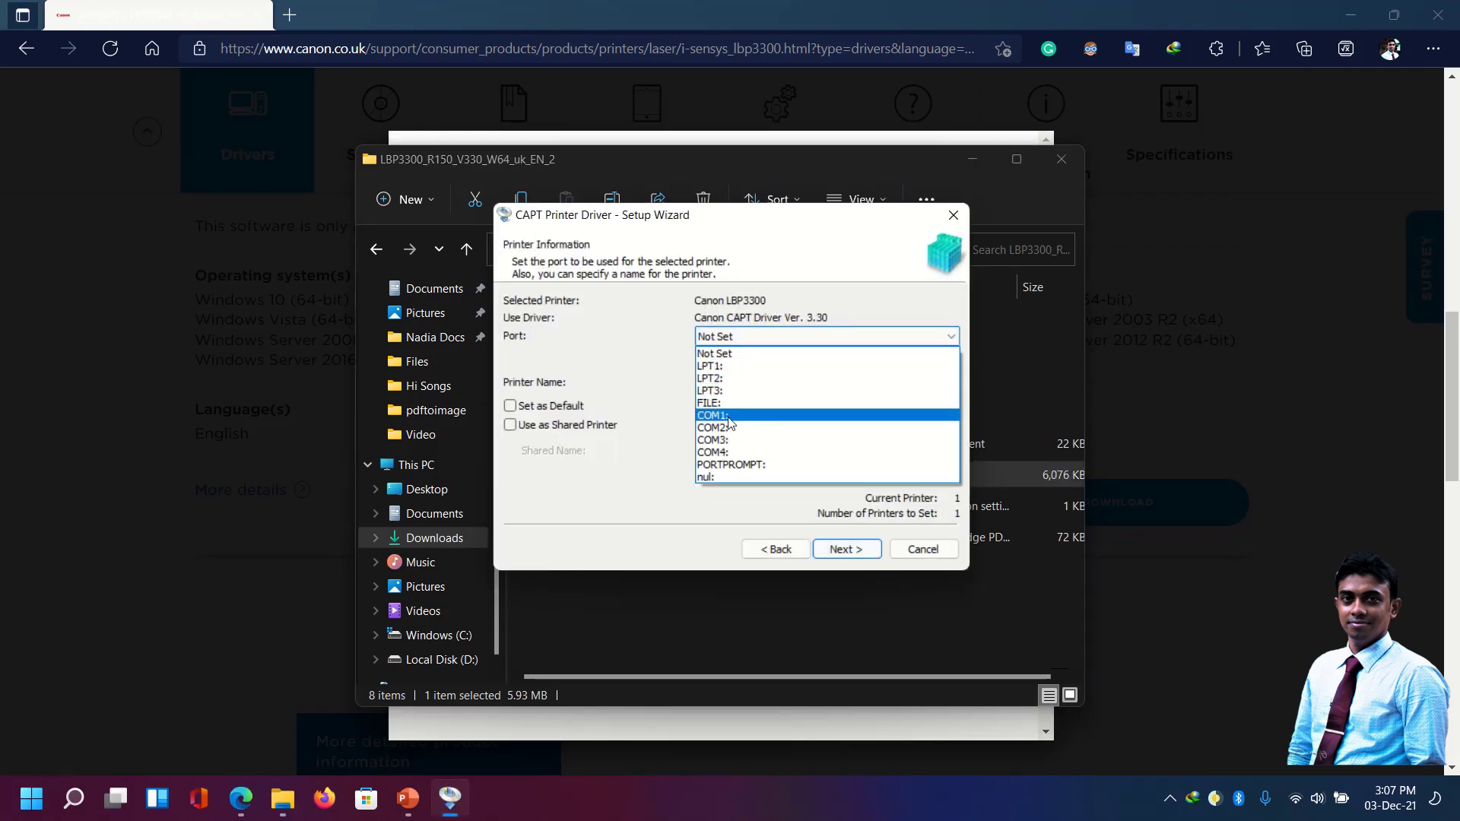
left_click(829, 415)
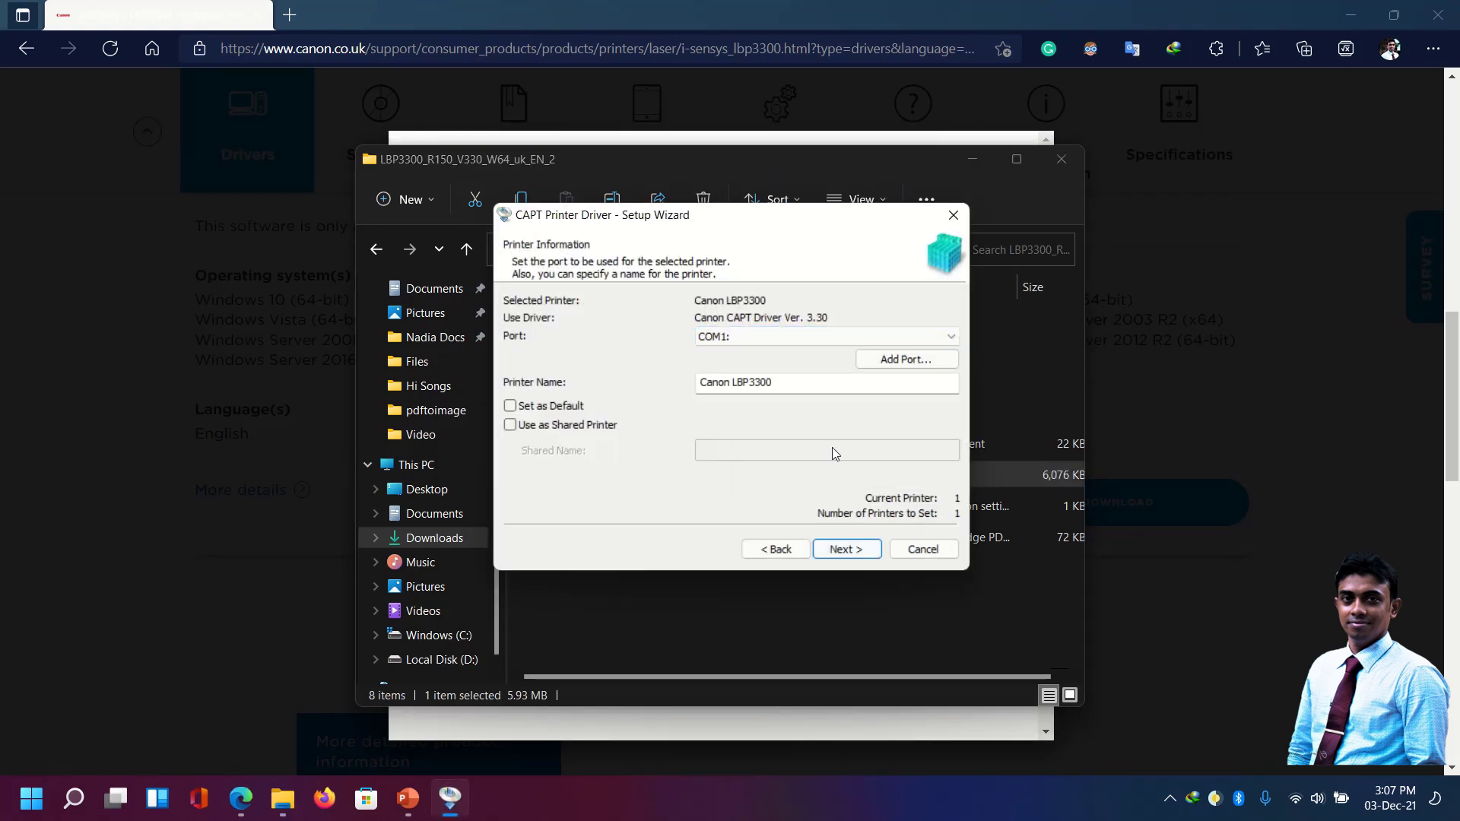
left_click(844, 548)
- Install the driver, allowing the firewall change and confirming, then exit the wizard
left_click(844, 547)
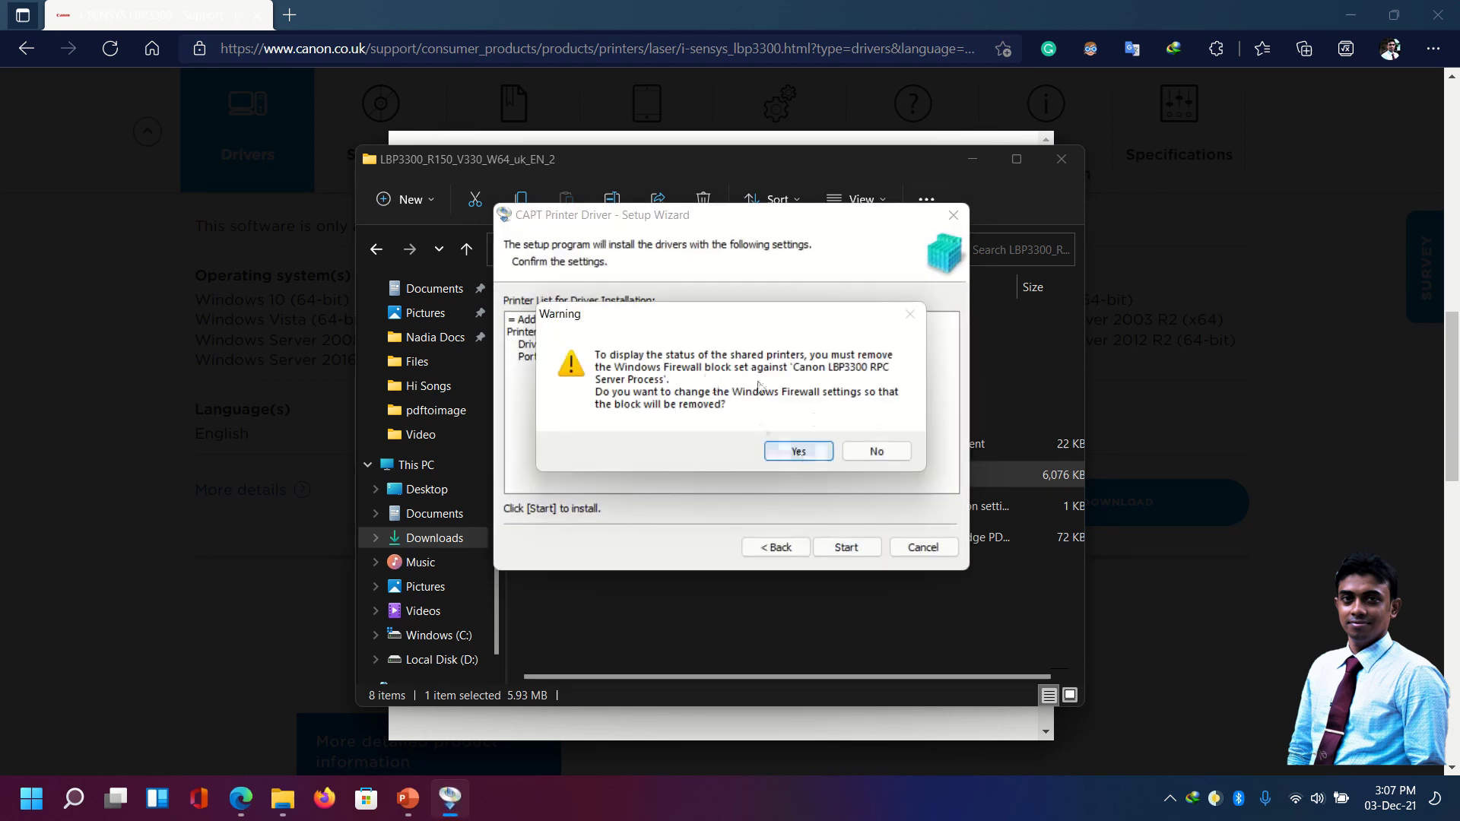
left_click(794, 451)
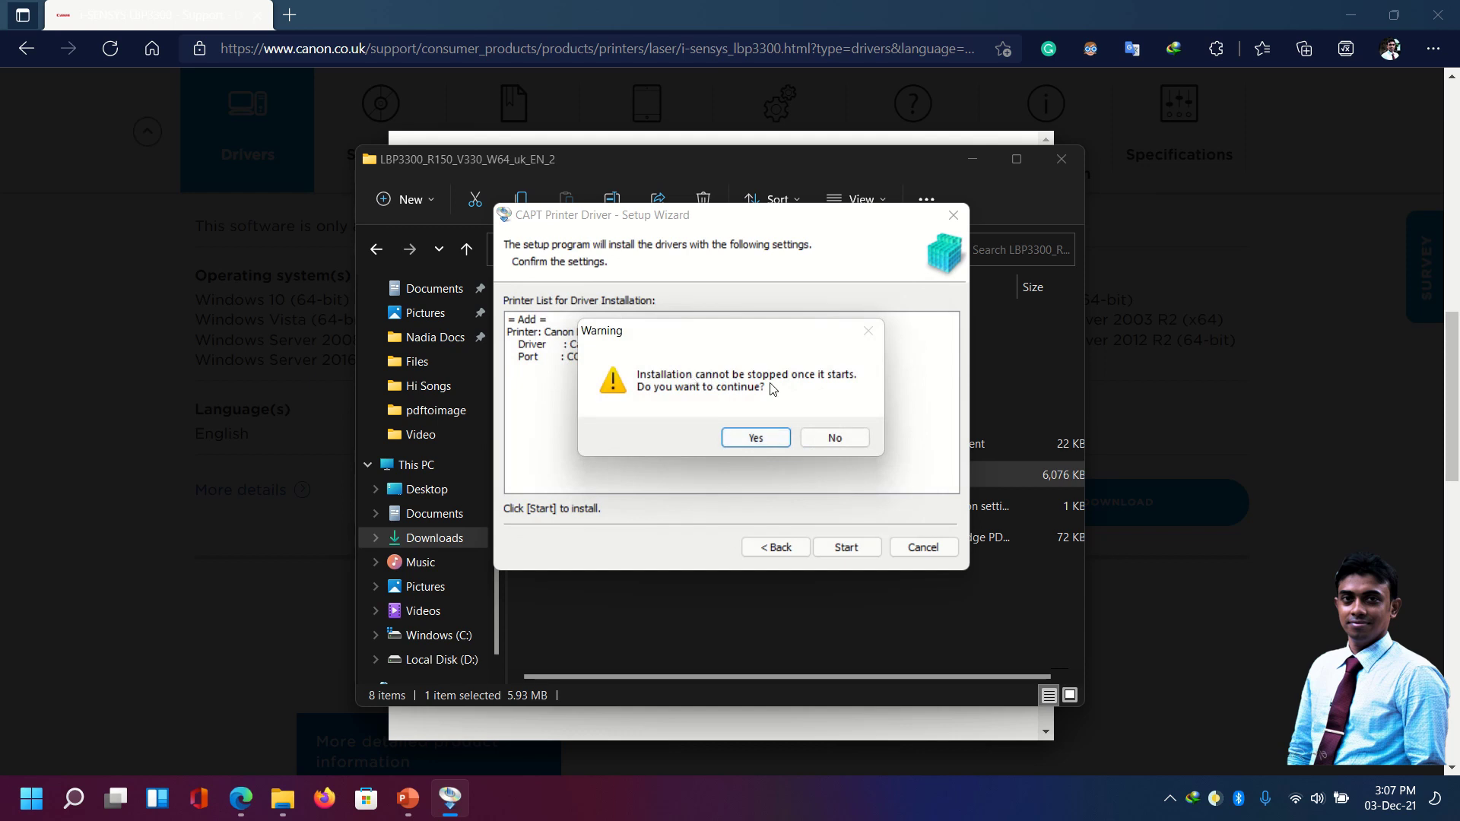
left_click(755, 435)
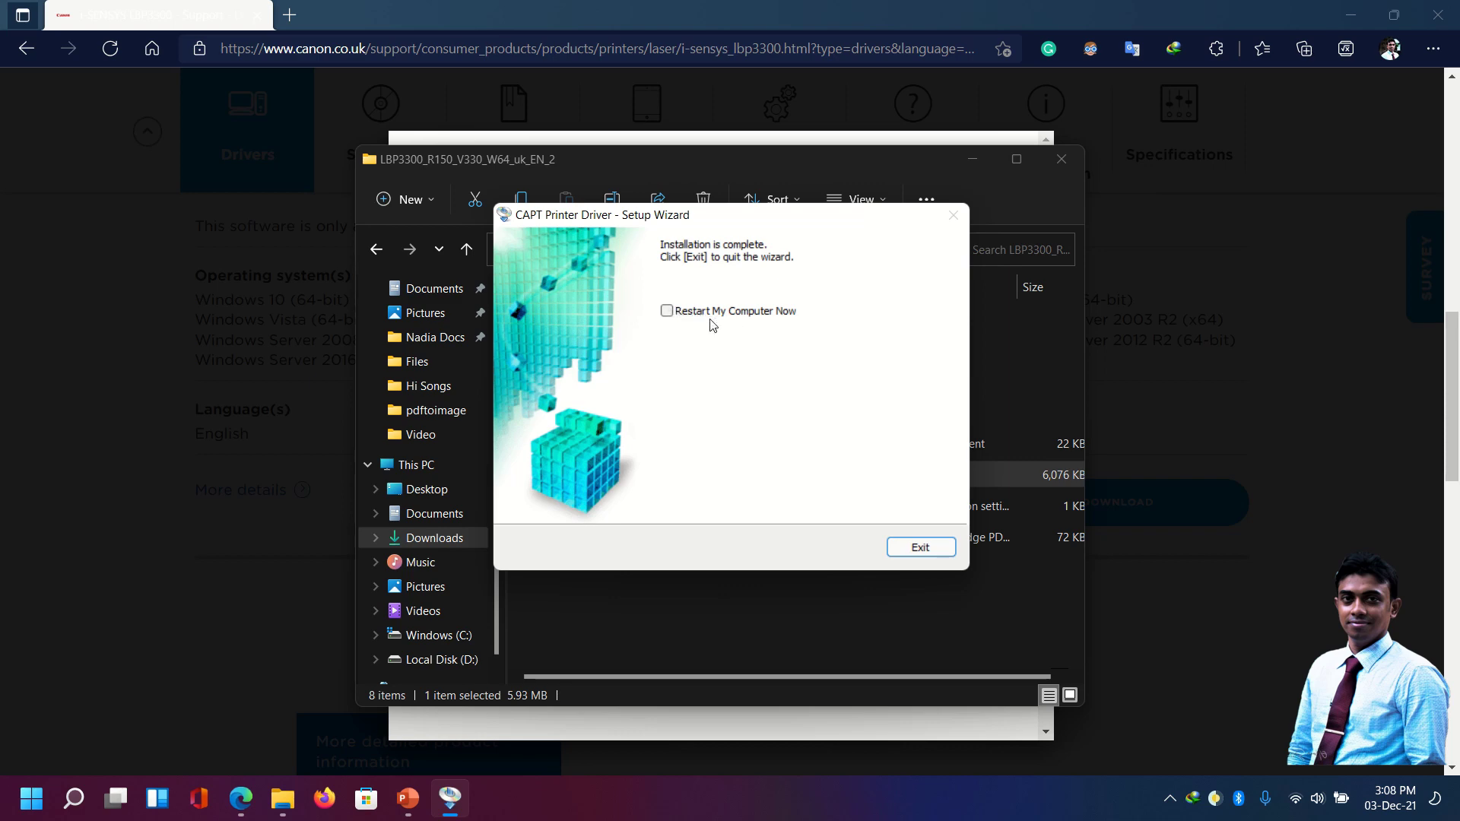
left_click(915, 551)
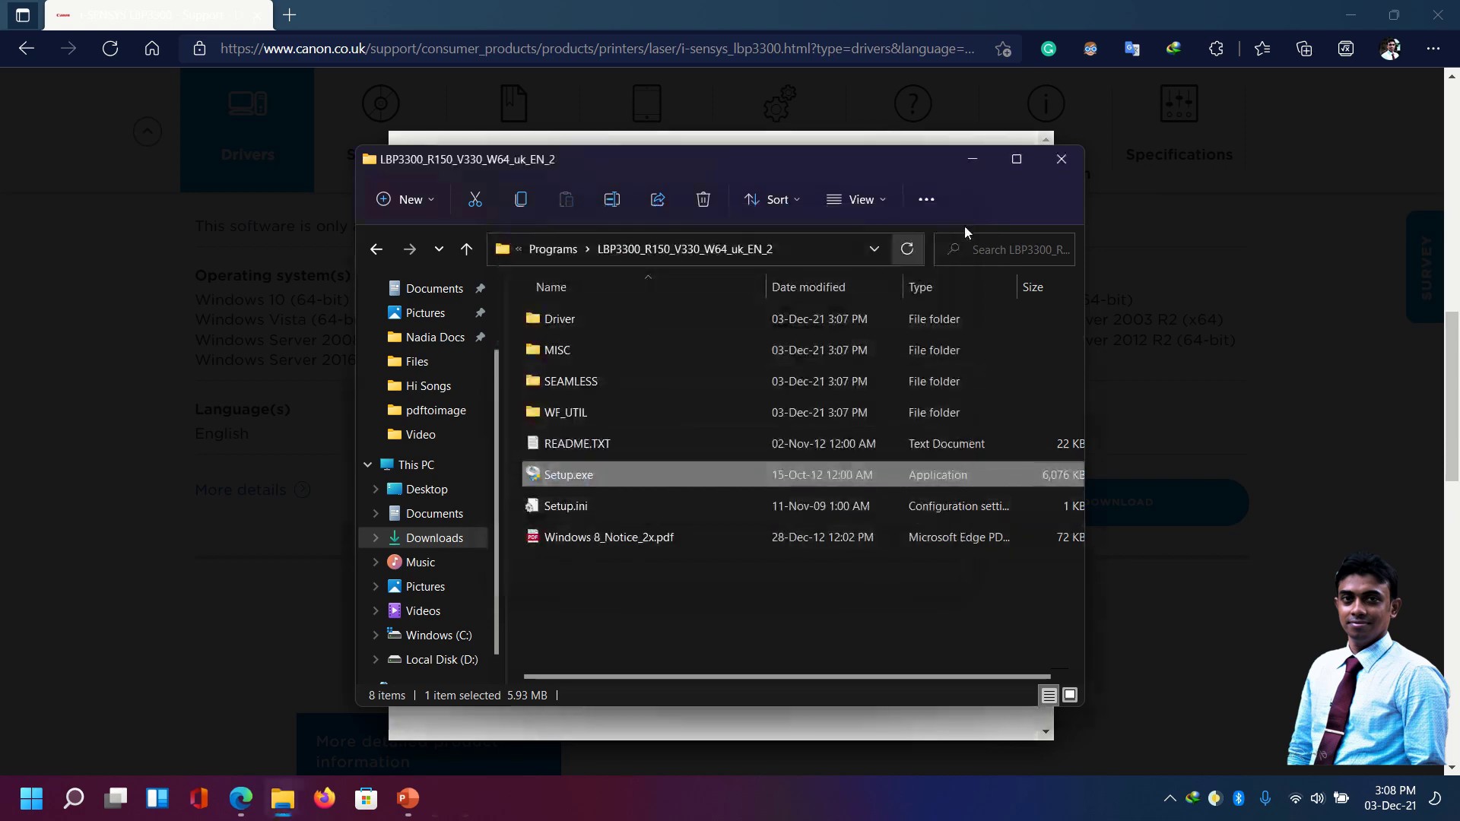
- Close the driver folder windows and reopen \\192.168.0.185\ through Run
left_click(1061, 160)
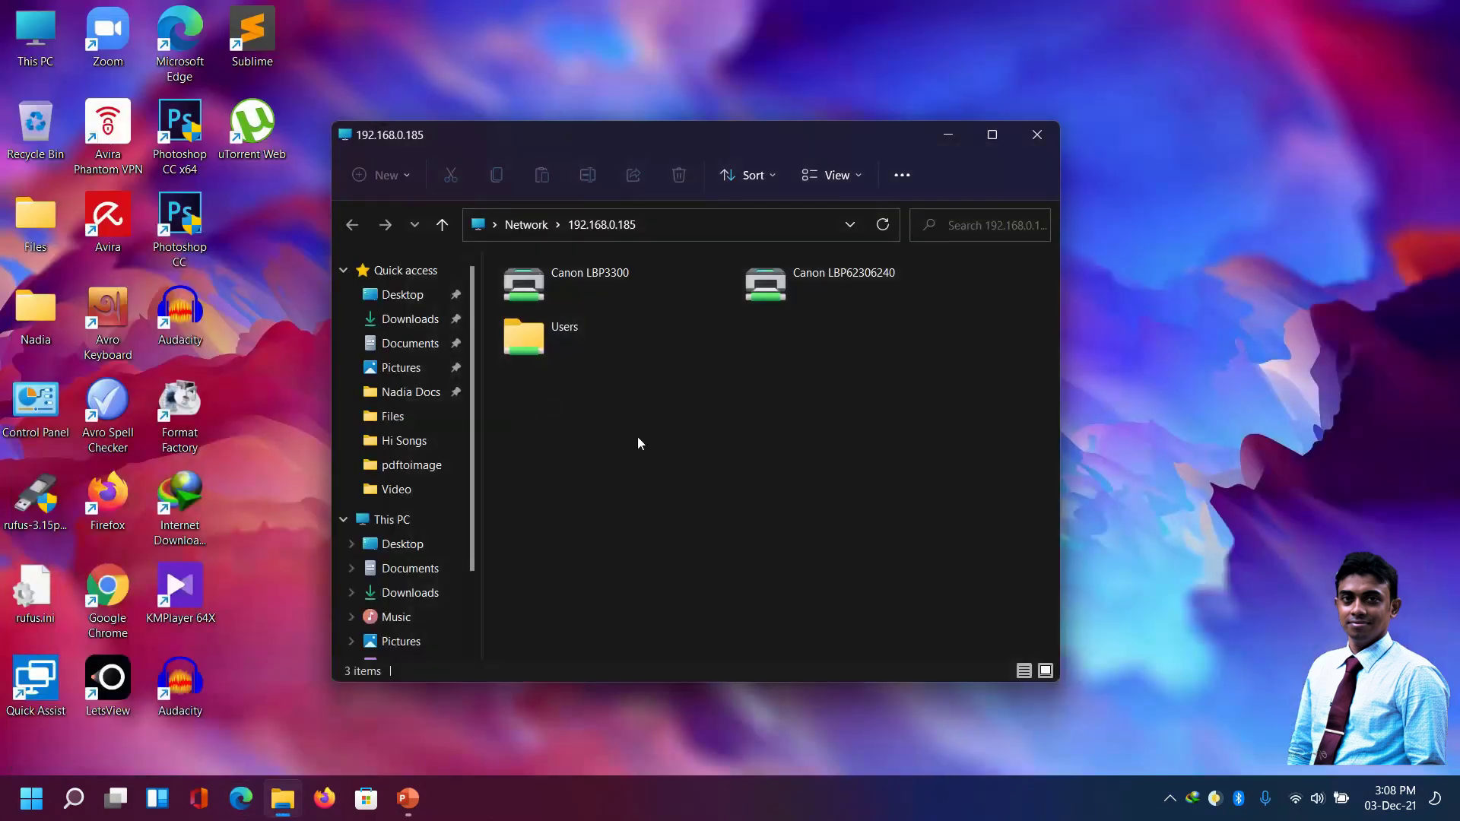
left_click(1046, 140)
key("super")
type("r")
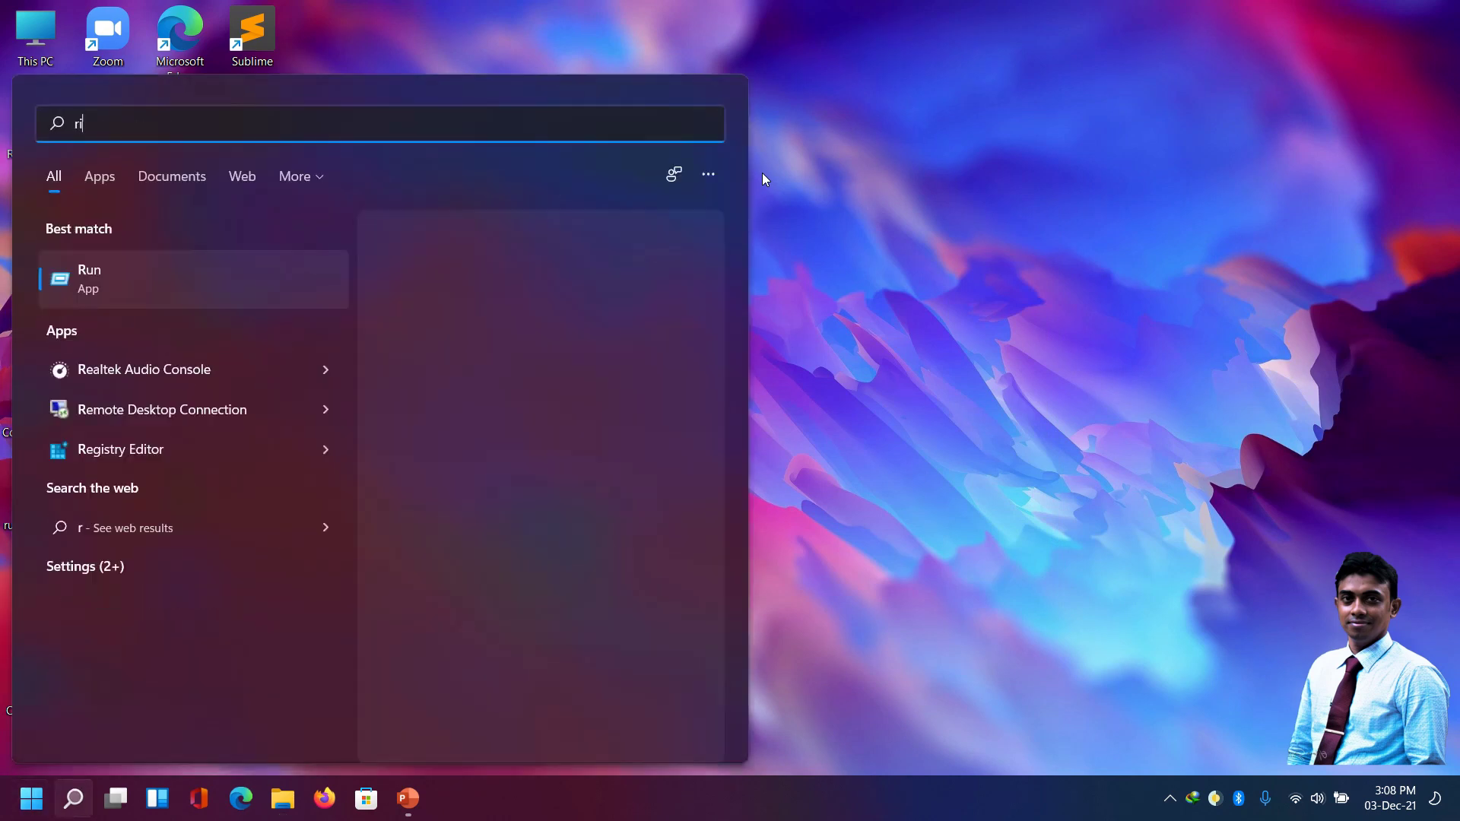
type("un")
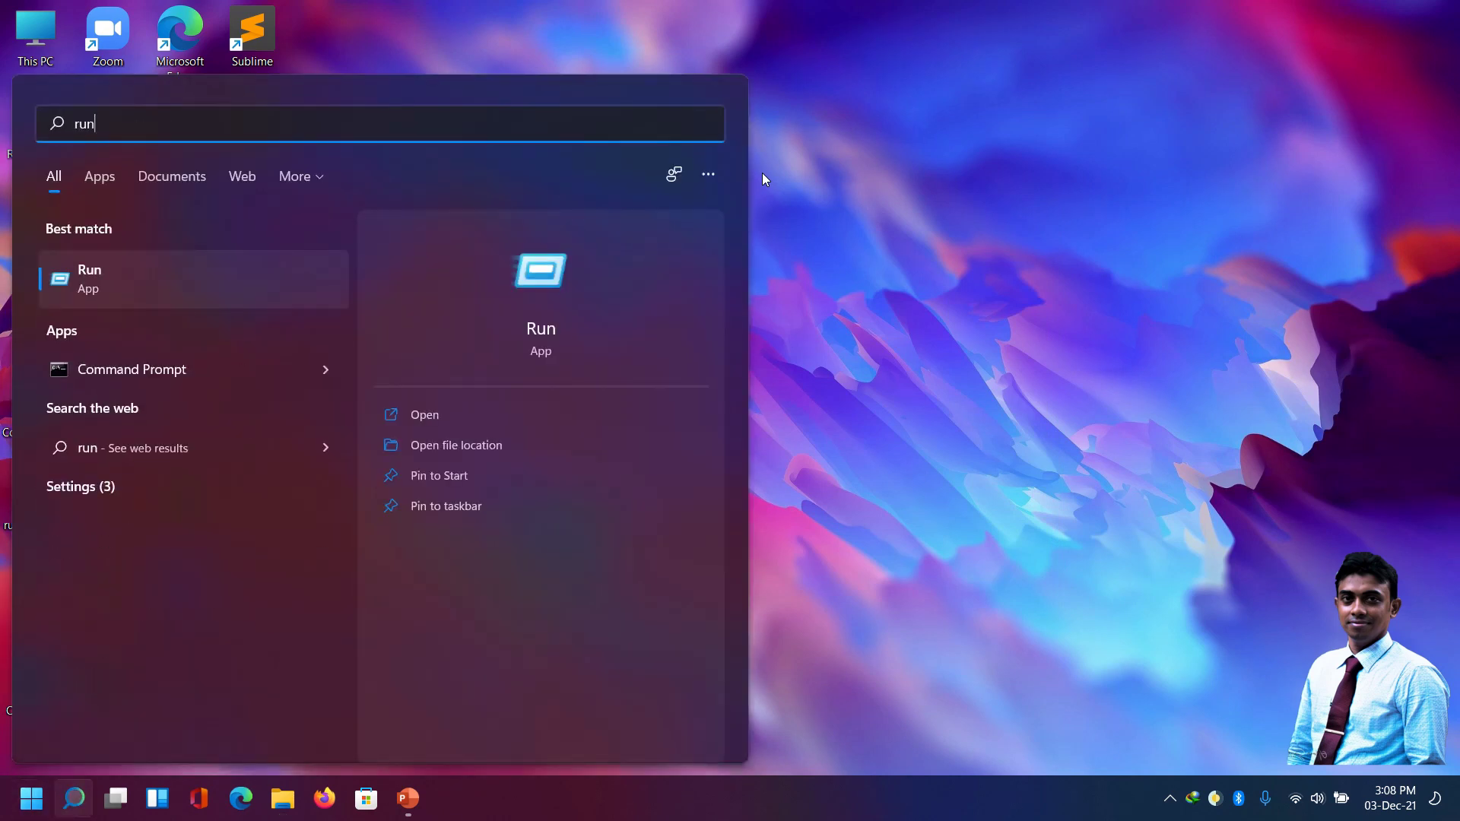
key("Return")
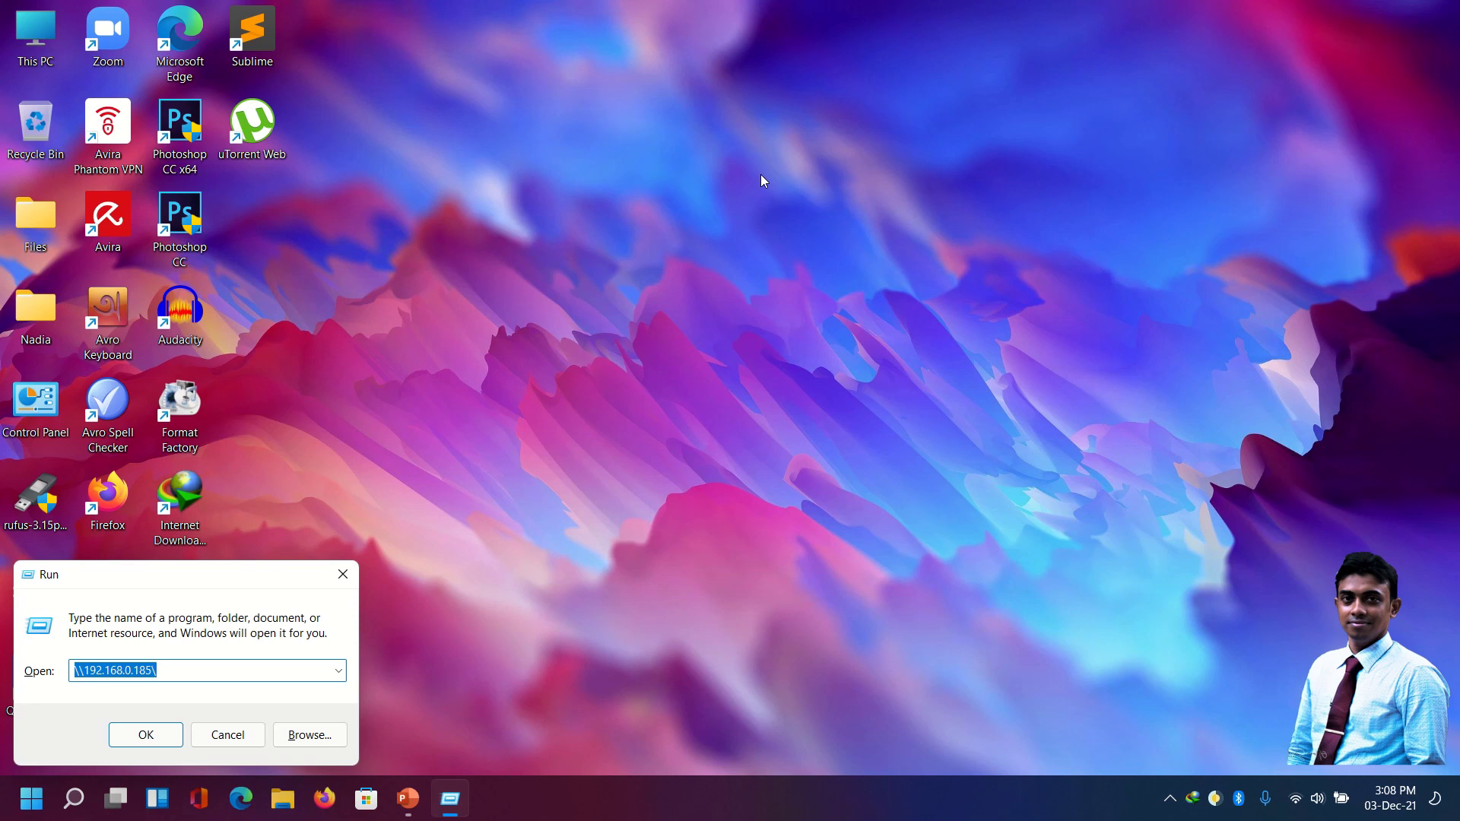
key("Return")
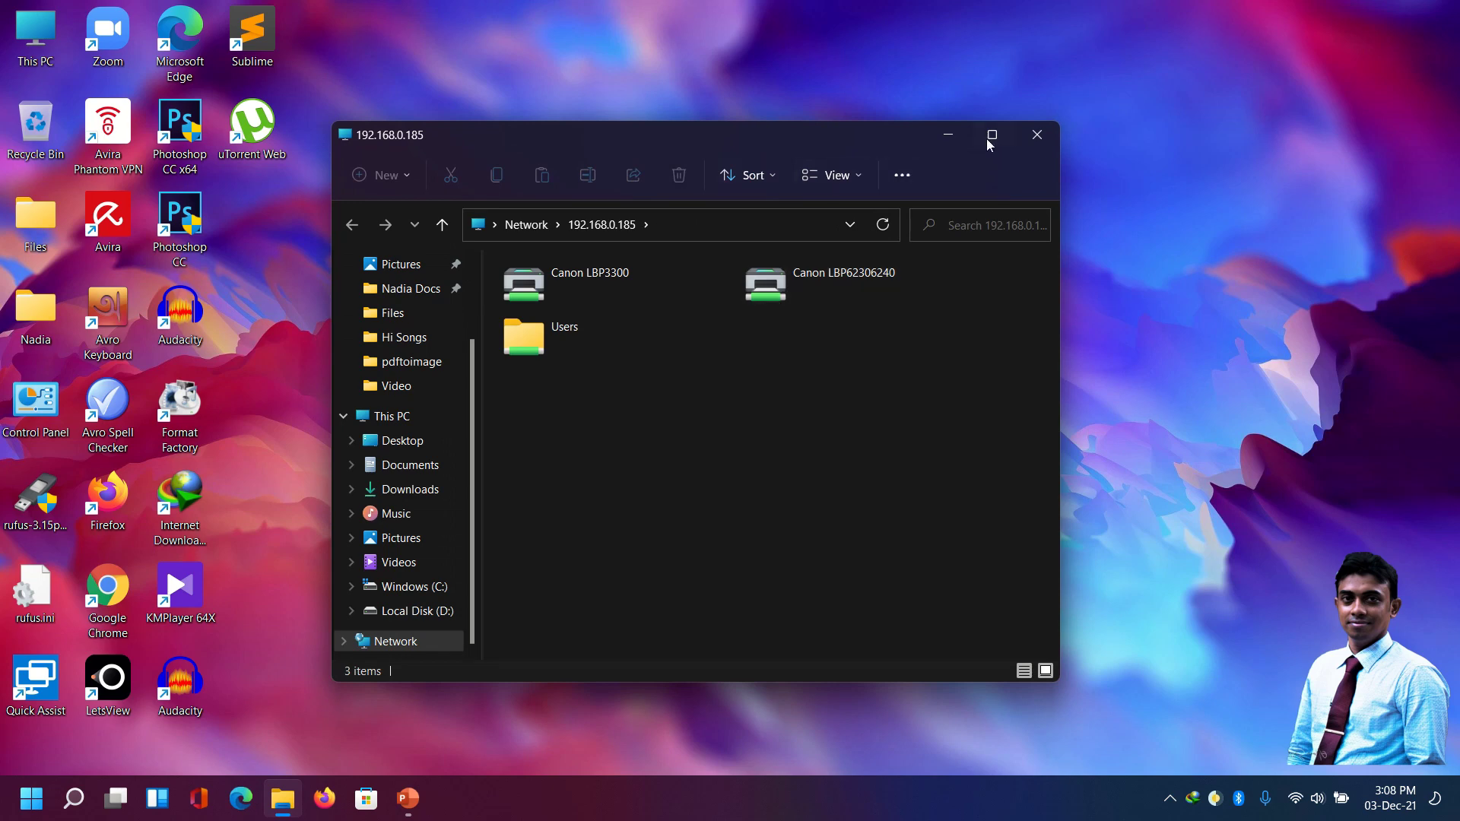
- Maximize Explorer and try Connect on the shared Canon LBP3300
left_click(987, 134)
right_click(265, 158)
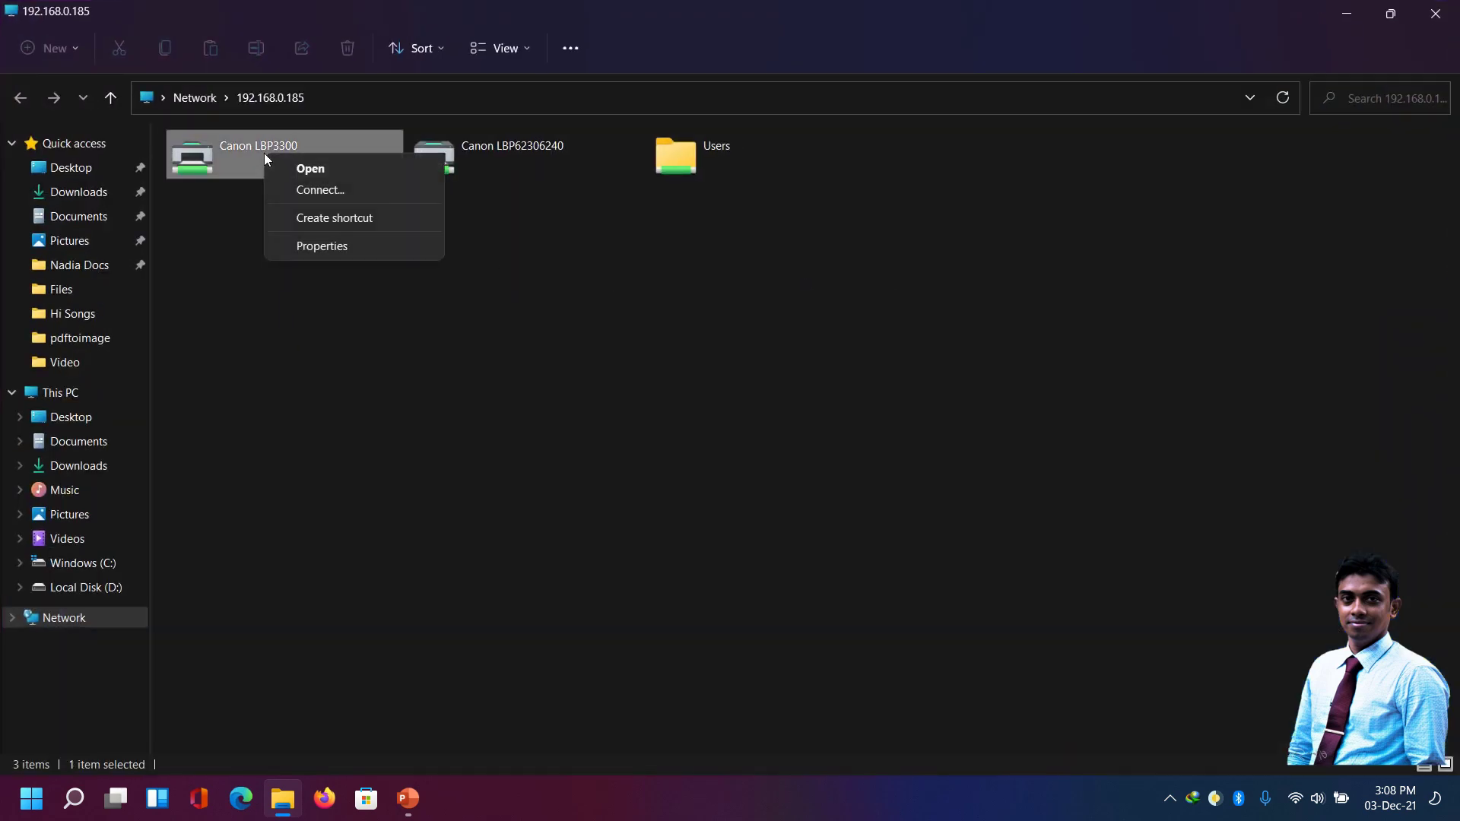
left_click(330, 189)
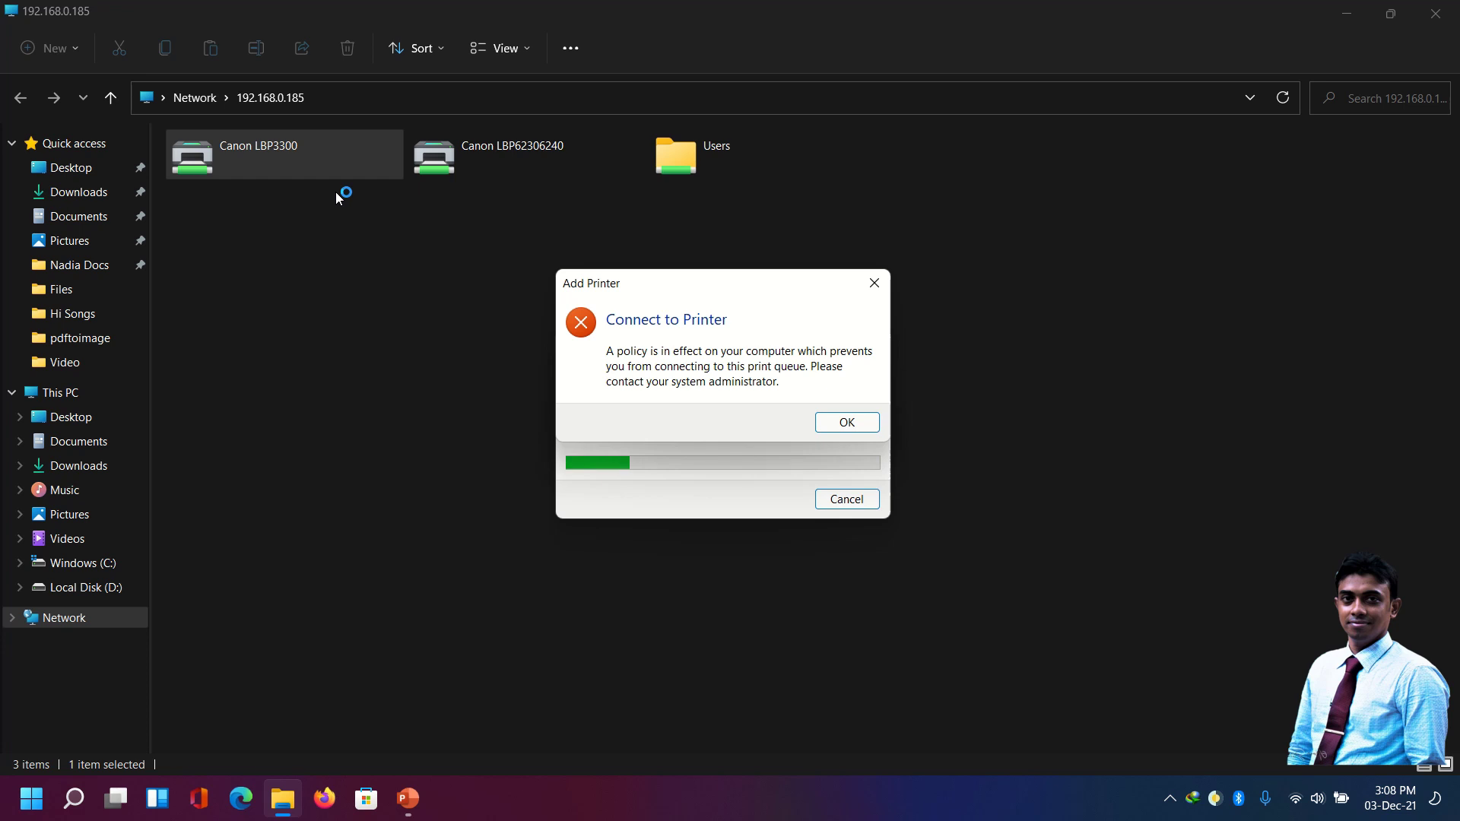
- Snip the Add Printer policy error with Win+Shift+S, then dismiss it with OK
key("super+shift+s")
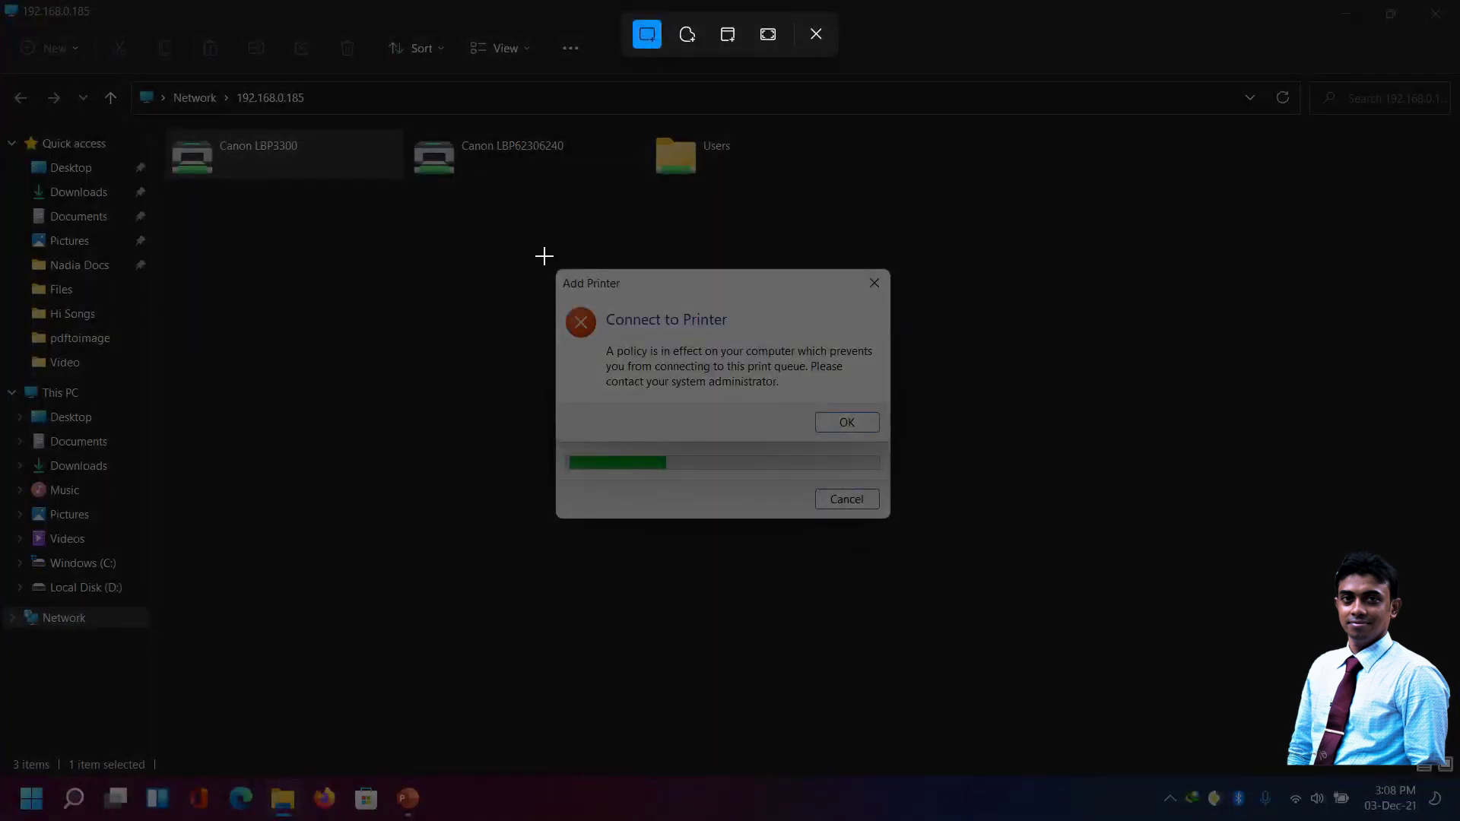
left_click_drag(546, 256, 895, 451)
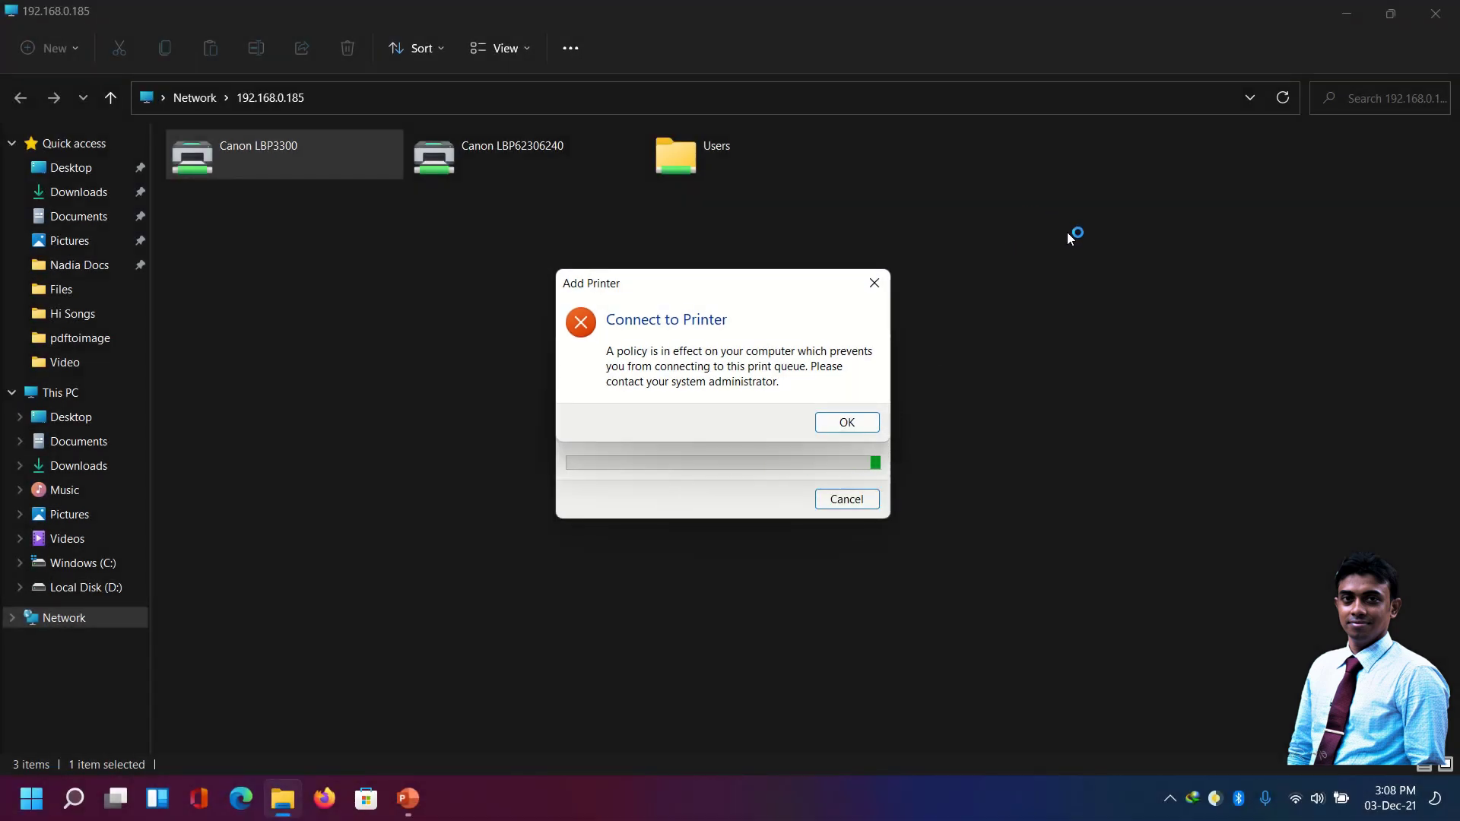
left_click(843, 422)
left_click(383, 262)
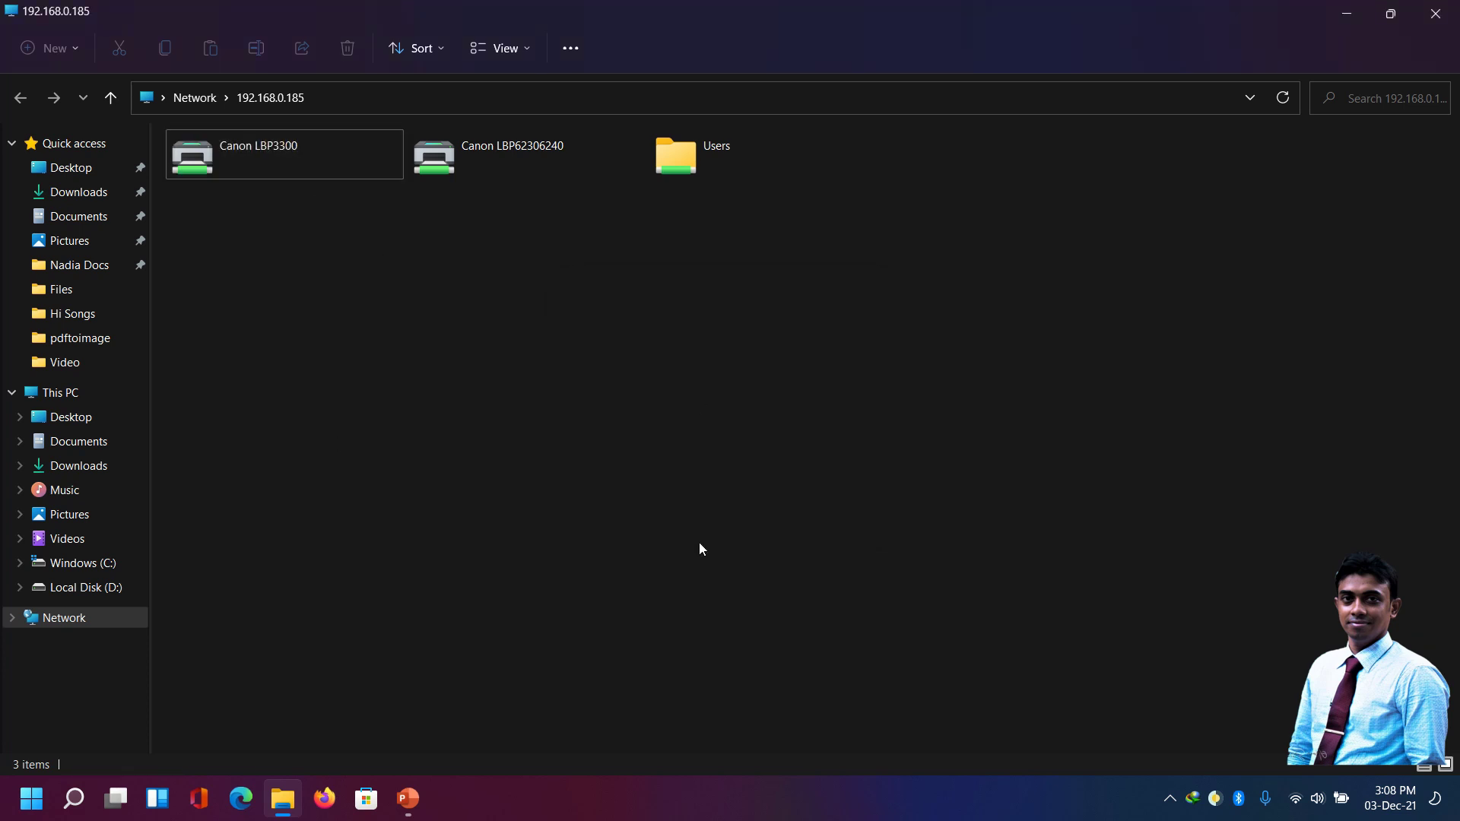
- Save the error snip from notifications to the Desktop as PNG and close Snipping Tool
left_click(31, 799)
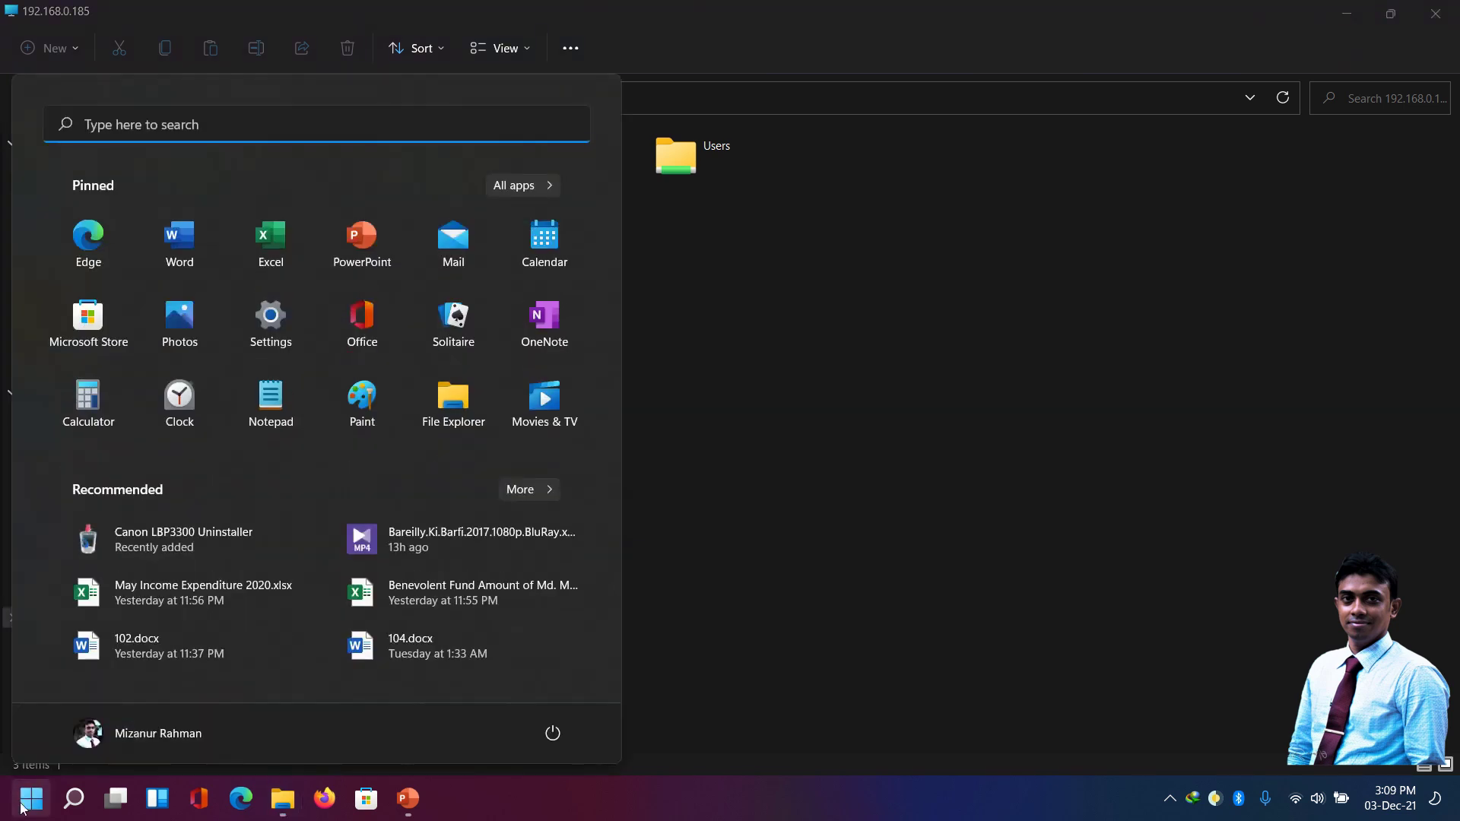
left_click(1403, 805)
left_click(1294, 323)
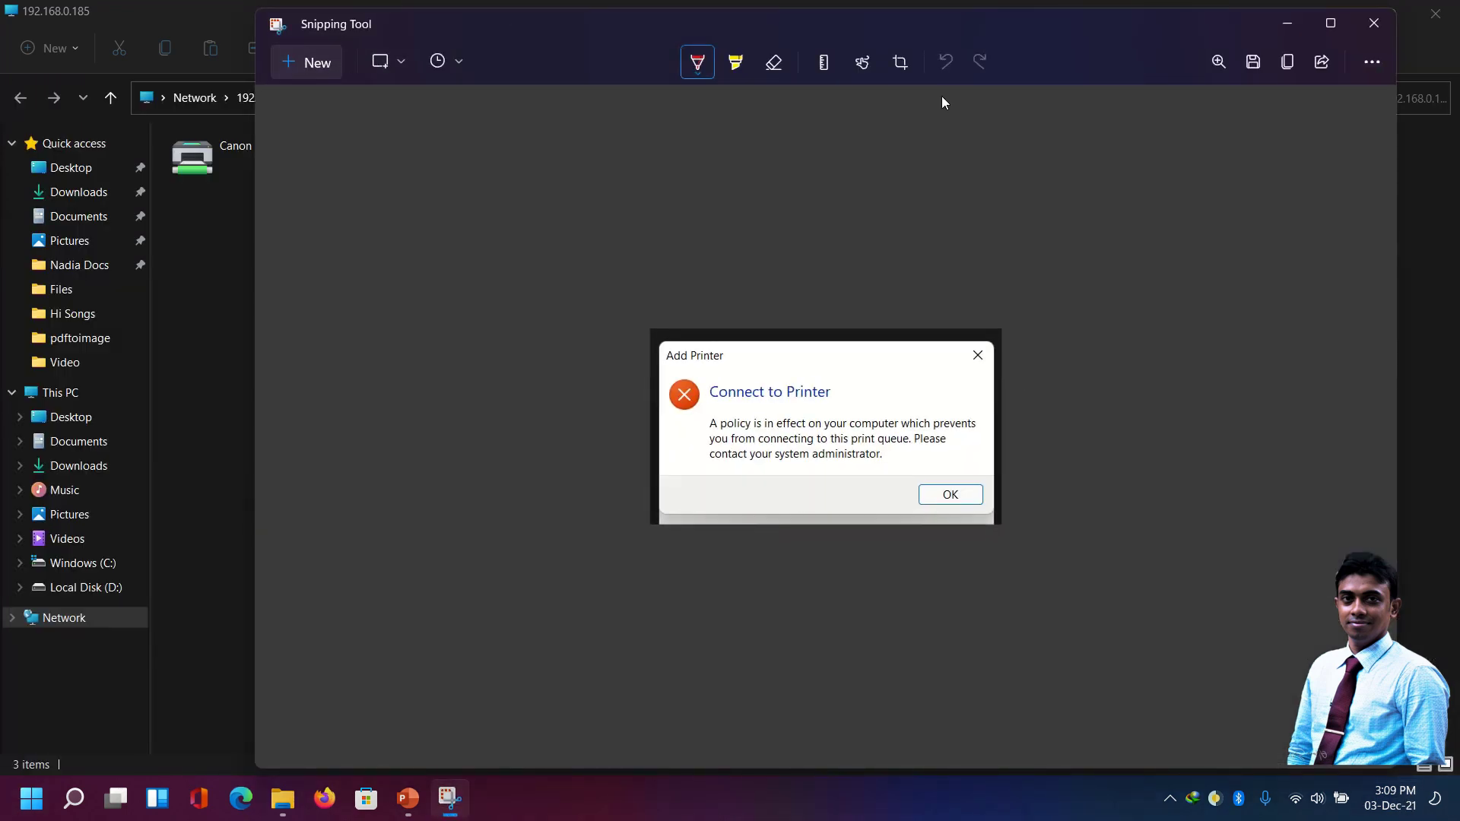
left_click(1253, 62)
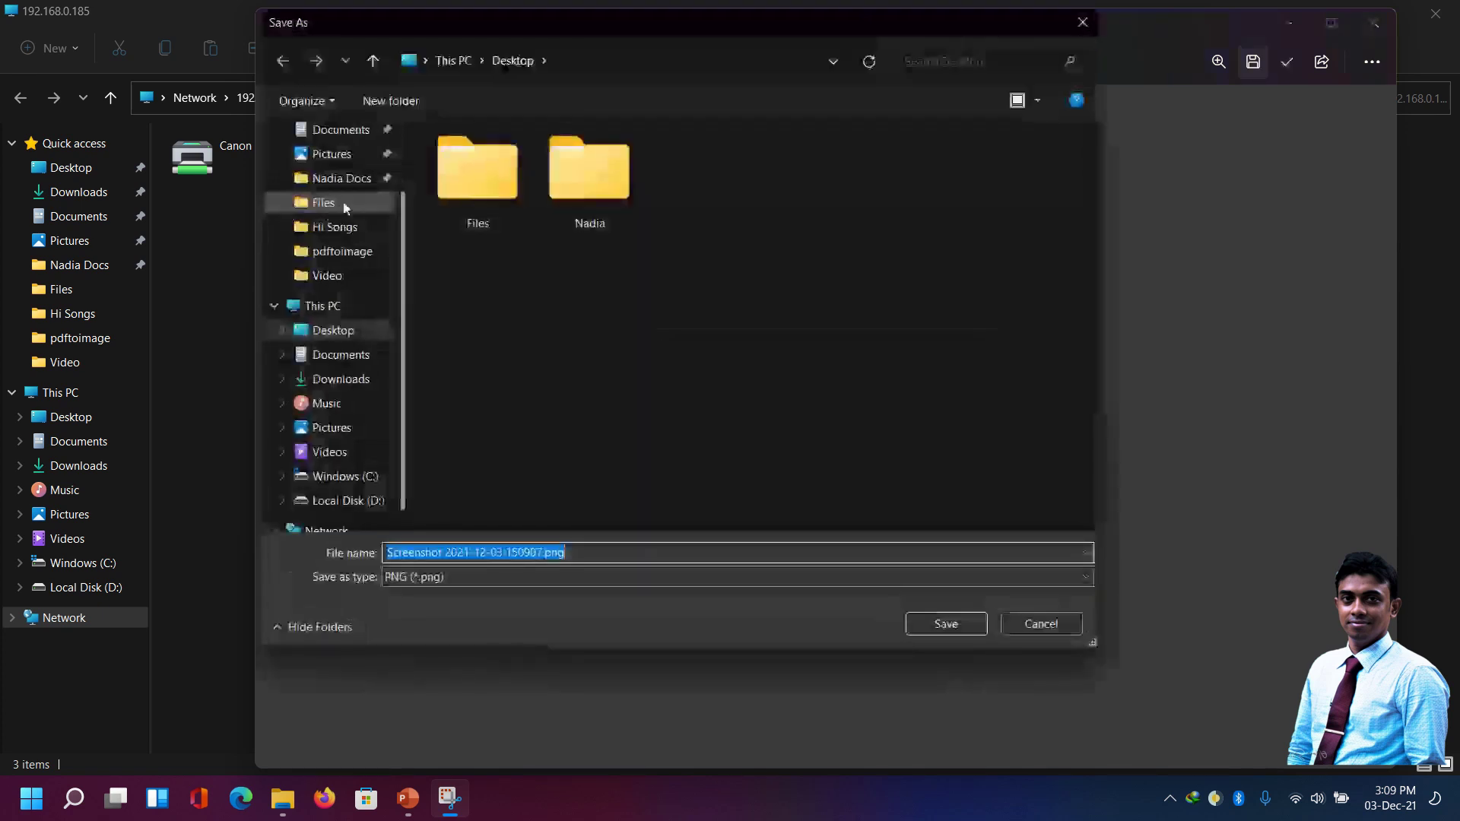
left_click(335, 330)
left_click(939, 625)
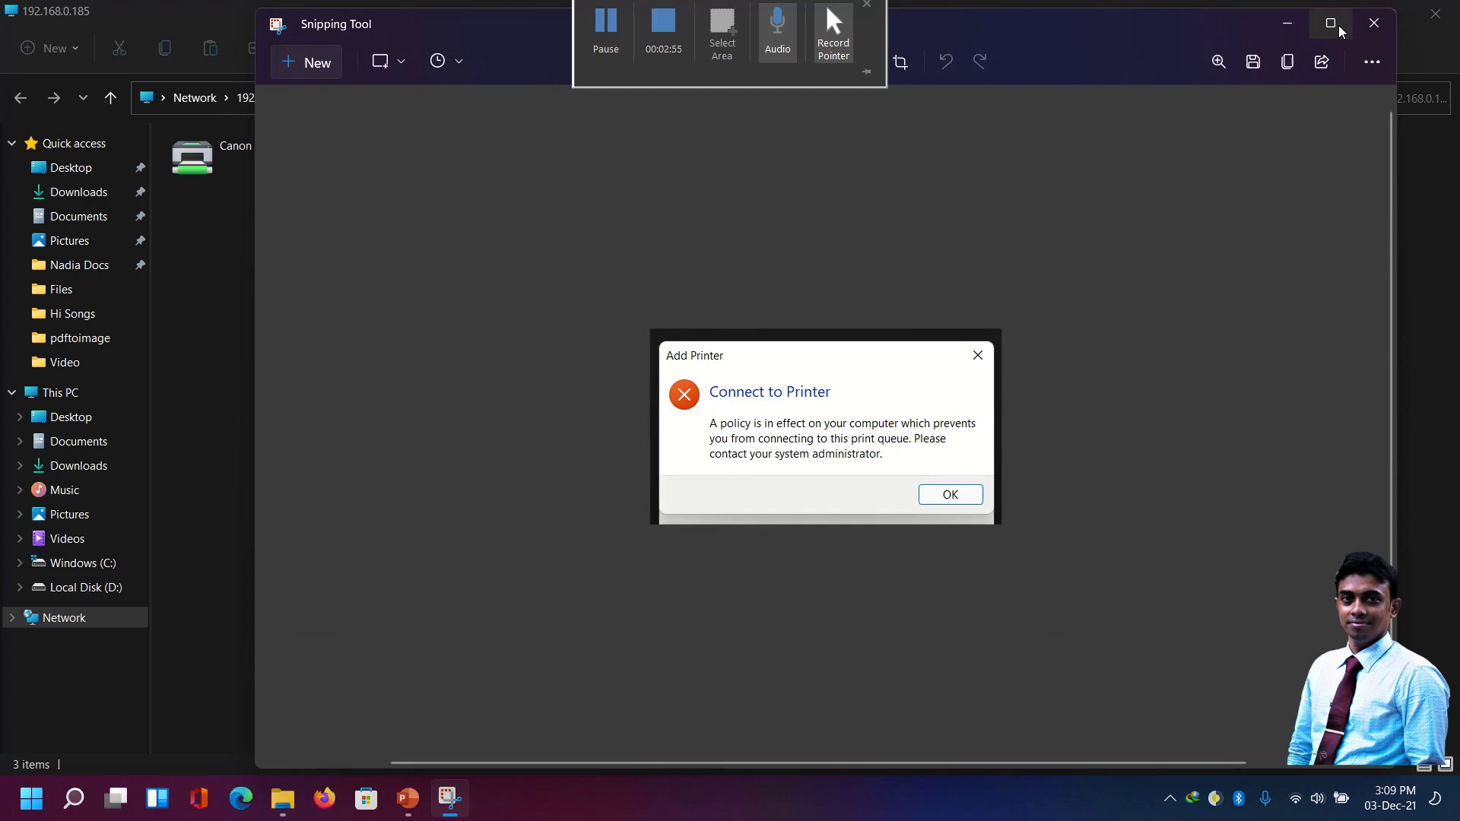
left_click(1381, 29)
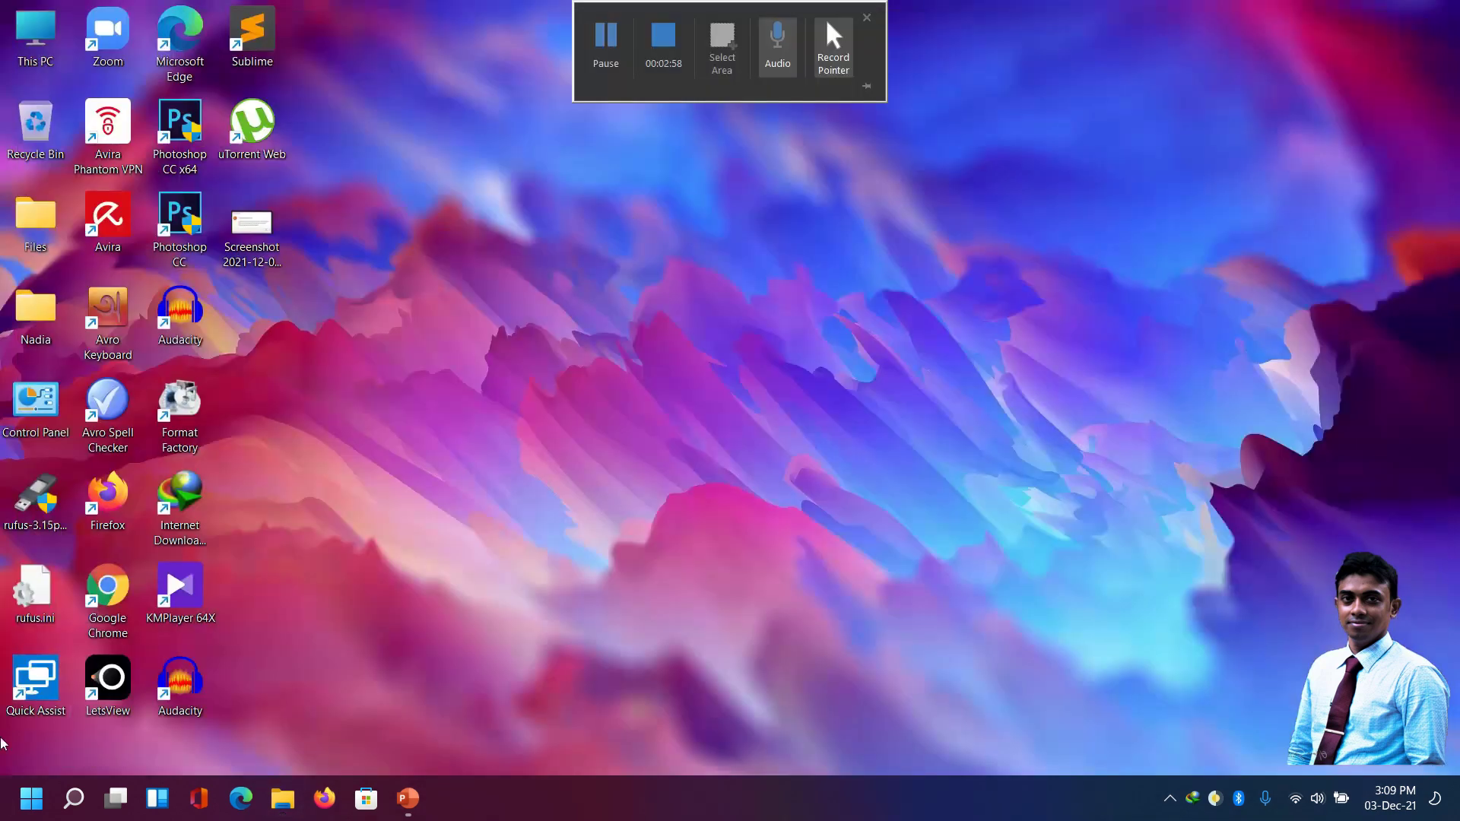
- From Control Panel's Devices and Printers, start Add a printer and pick 'The printer that I want isn't listed'
left_click(21, 803)
type("control")
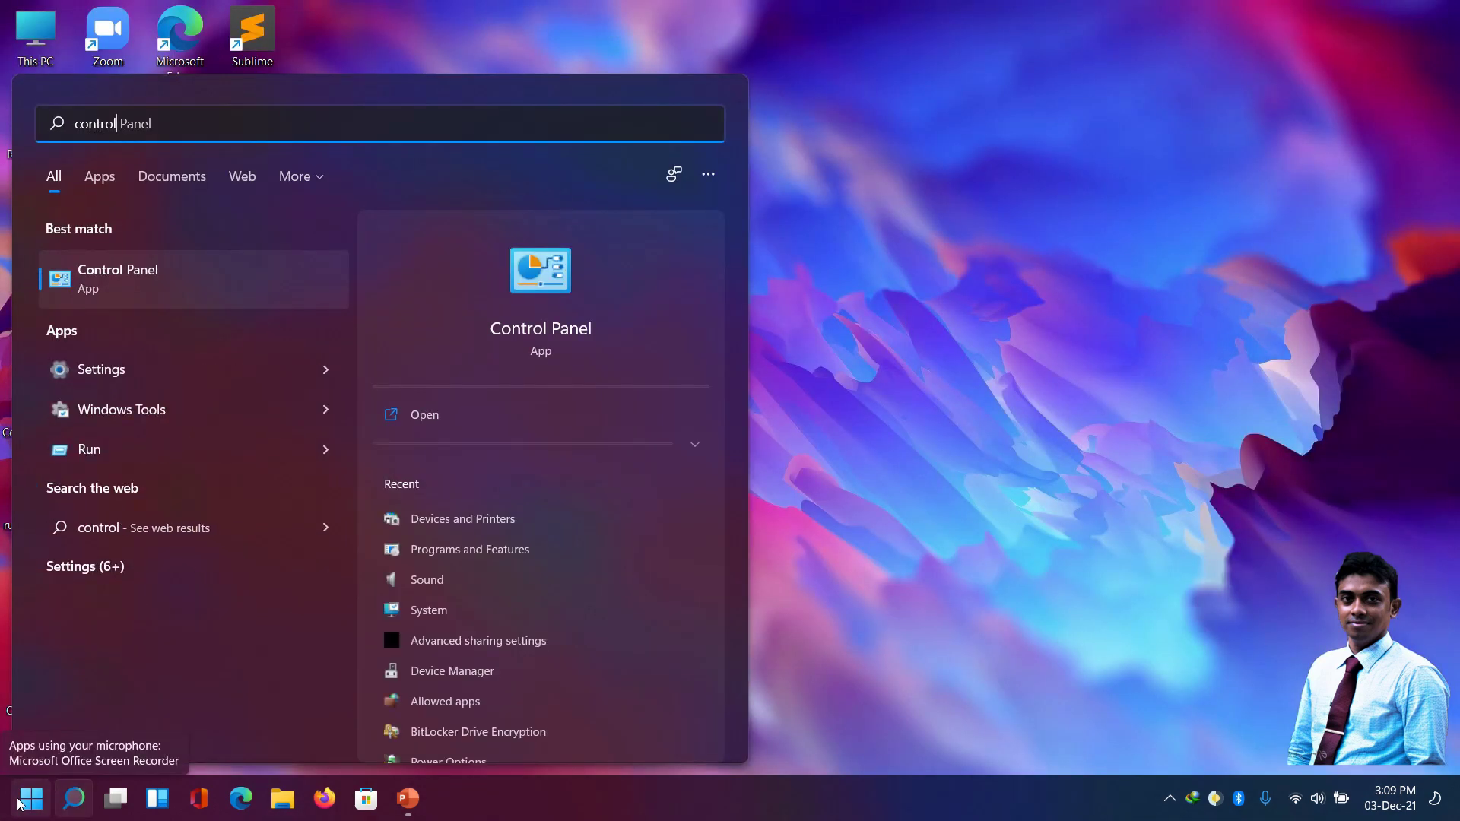
key("Return")
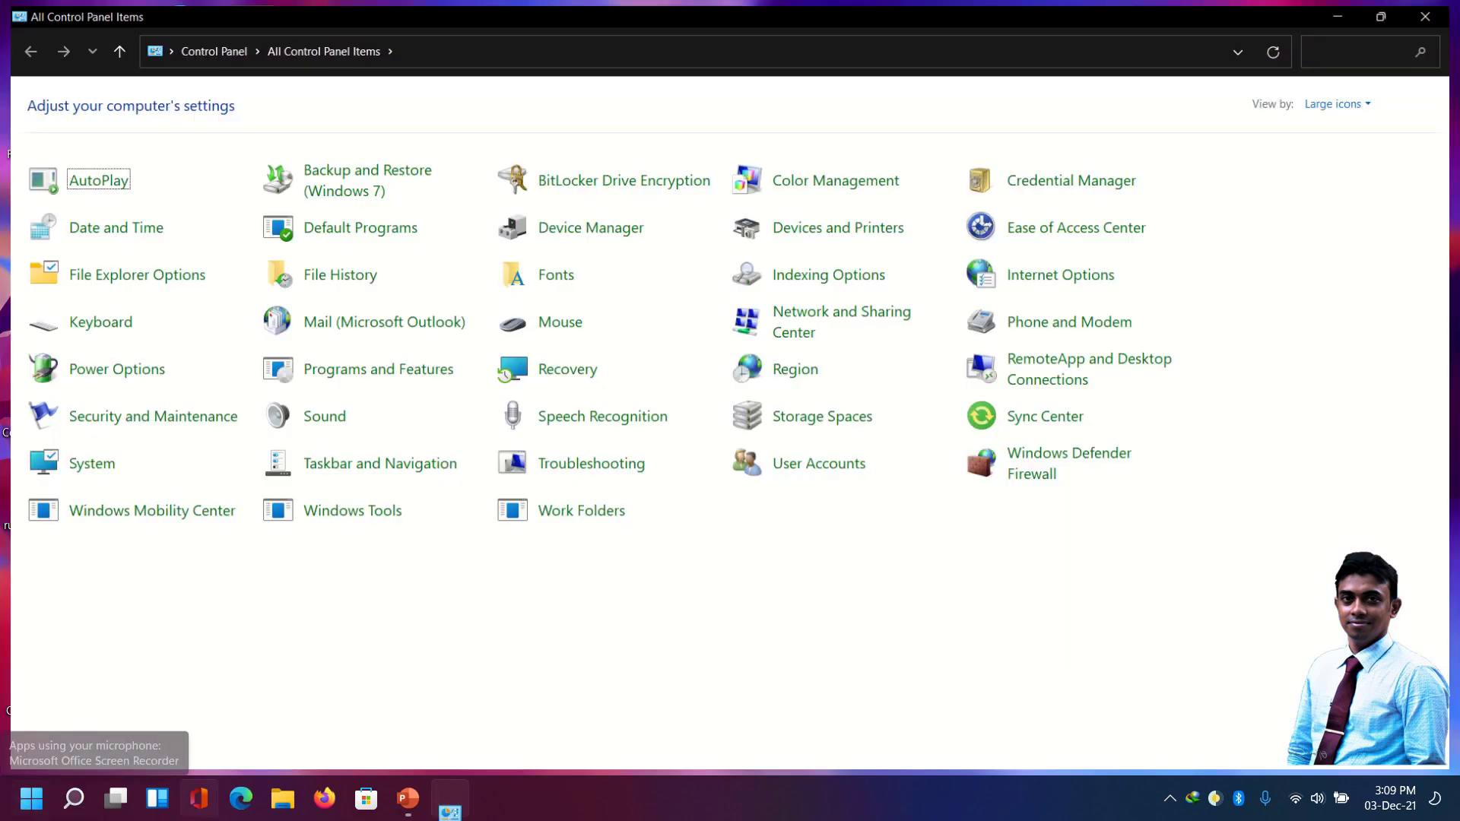
left_click(862, 229)
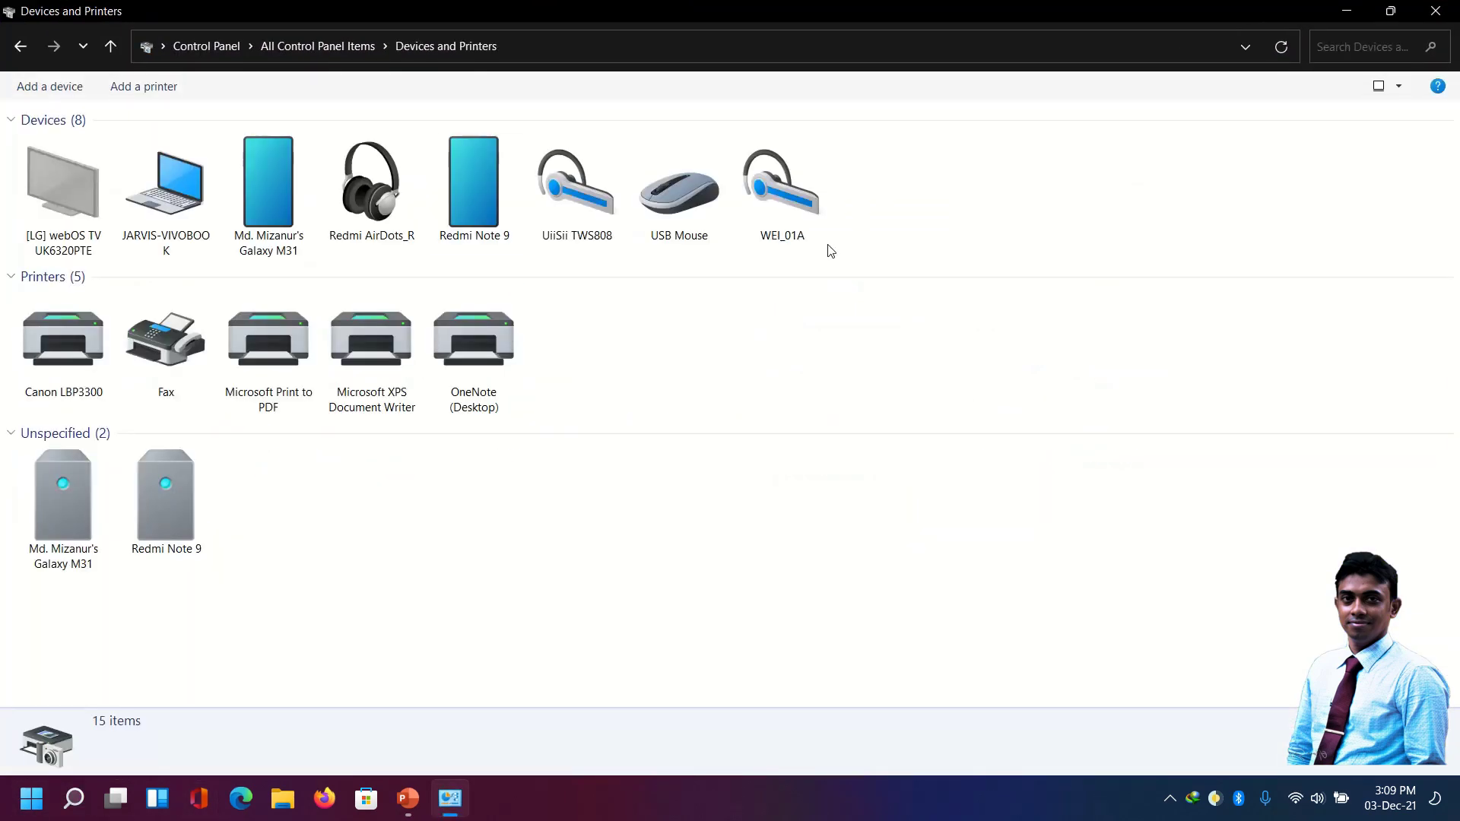
left_click(174, 94)
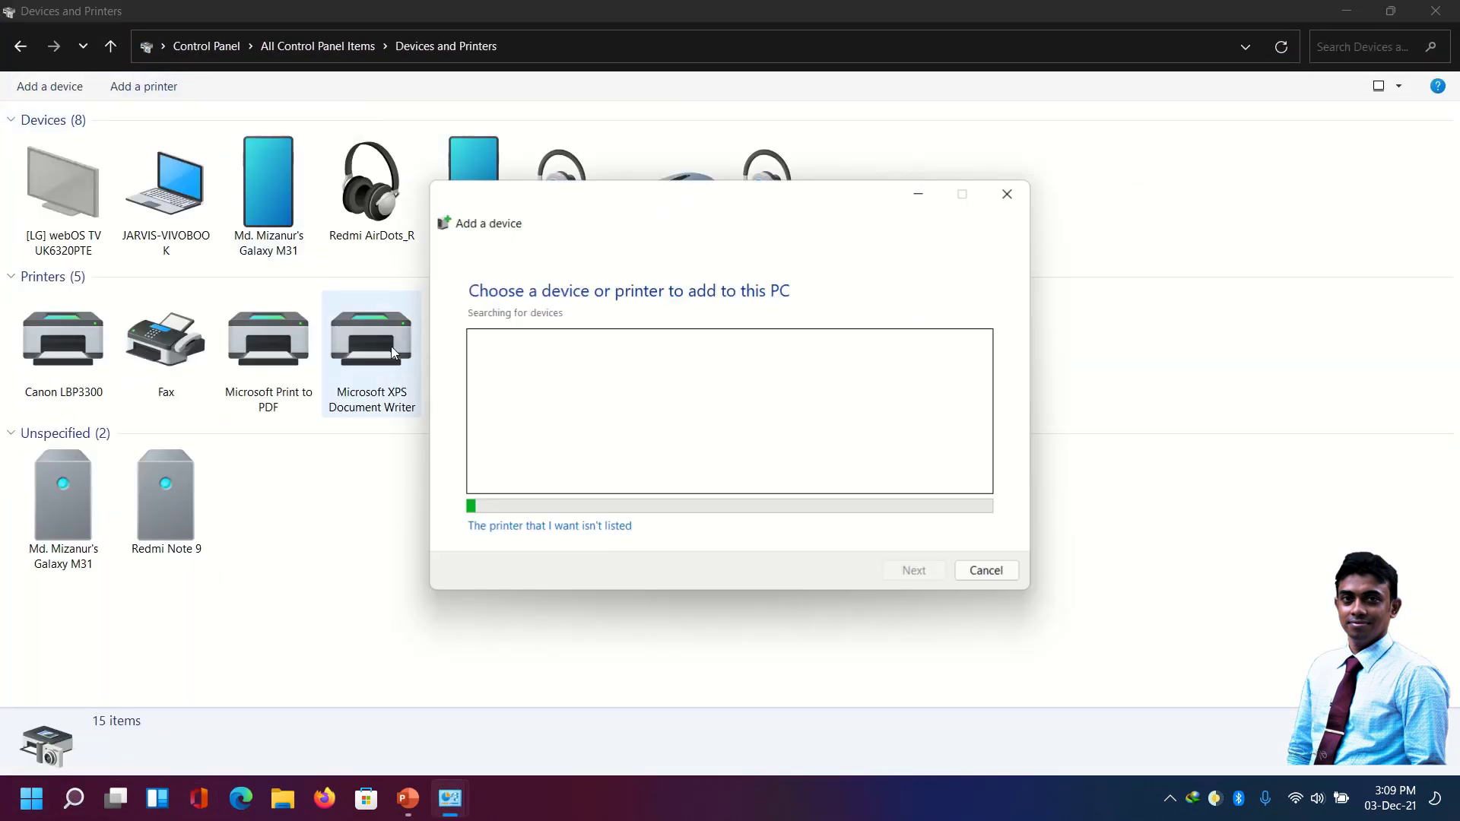
left_click(551, 528)
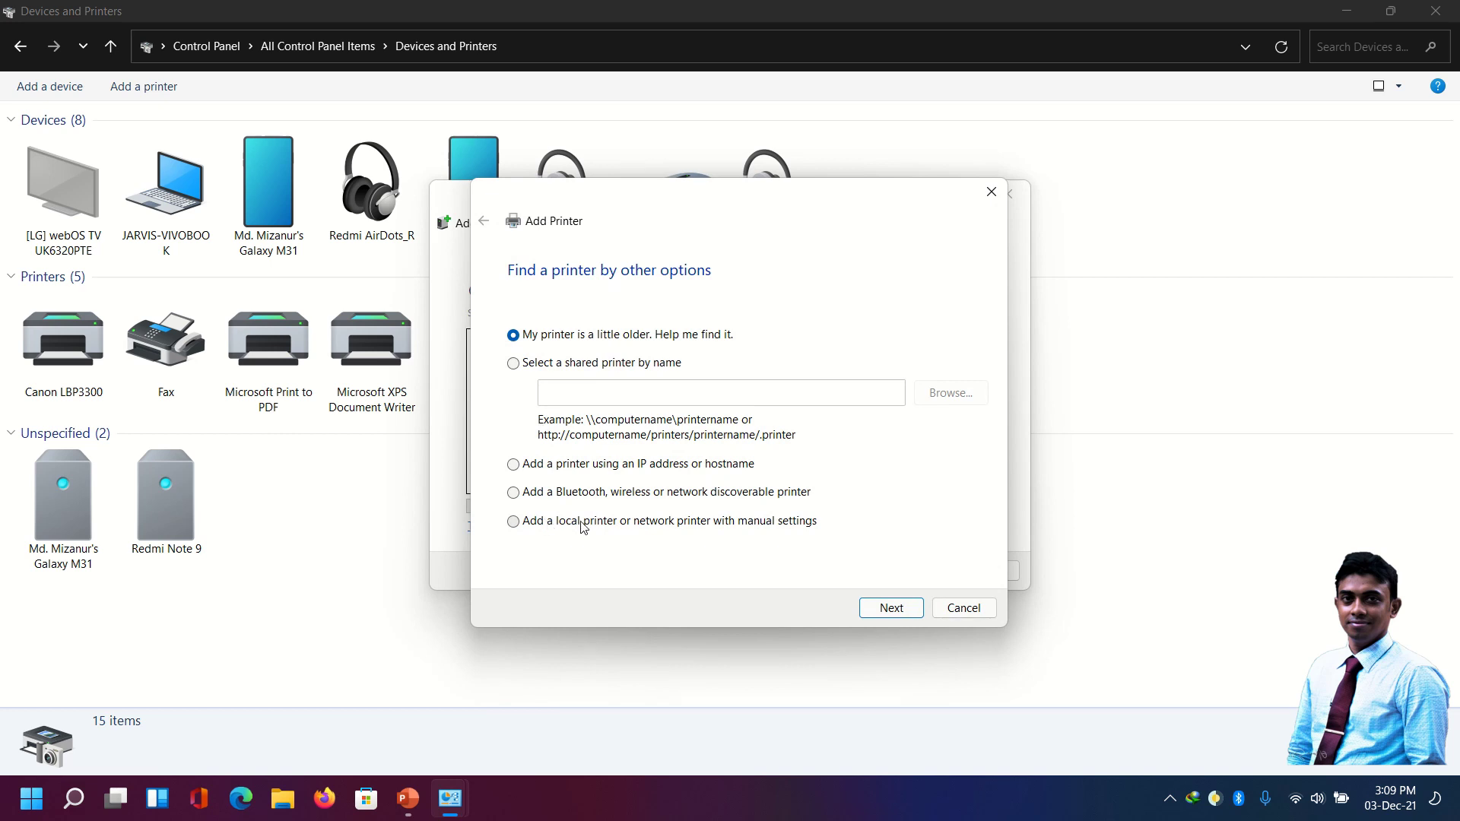
- Choose manual local settings, create a new Local Port and begin naming it; search Start for 'run'
left_click(643, 528)
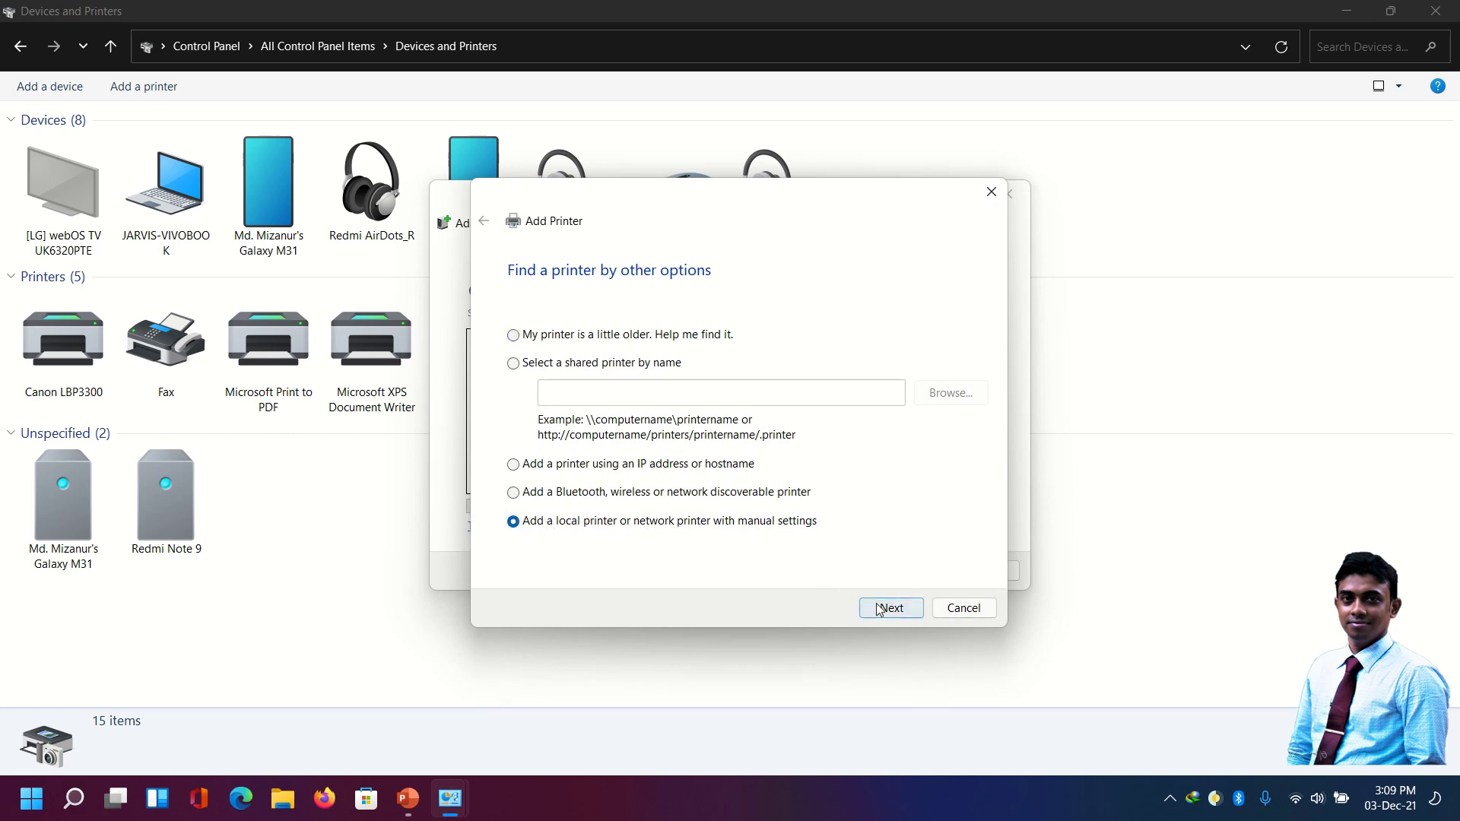
left_click(880, 609)
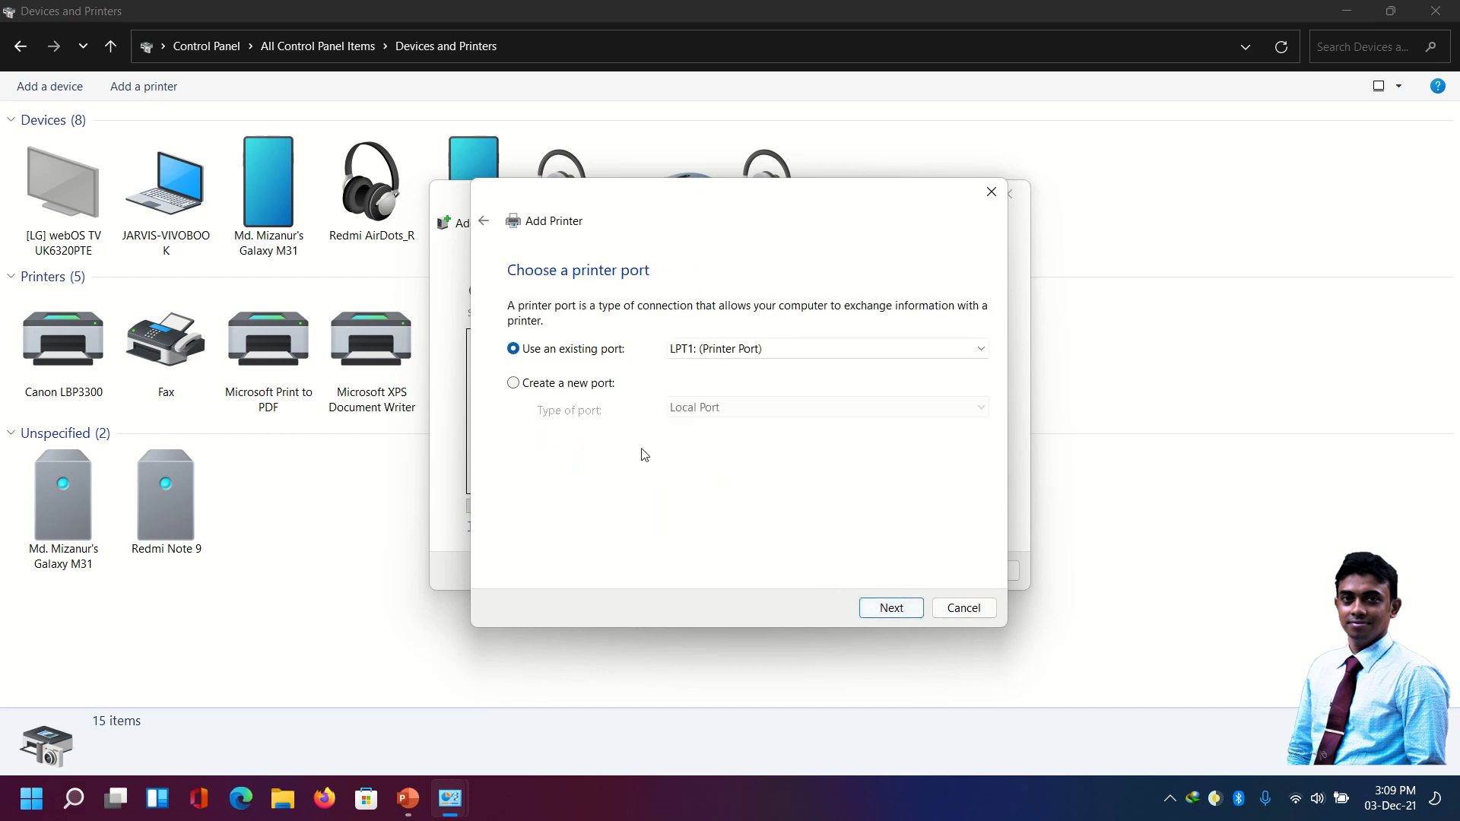
left_click(540, 388)
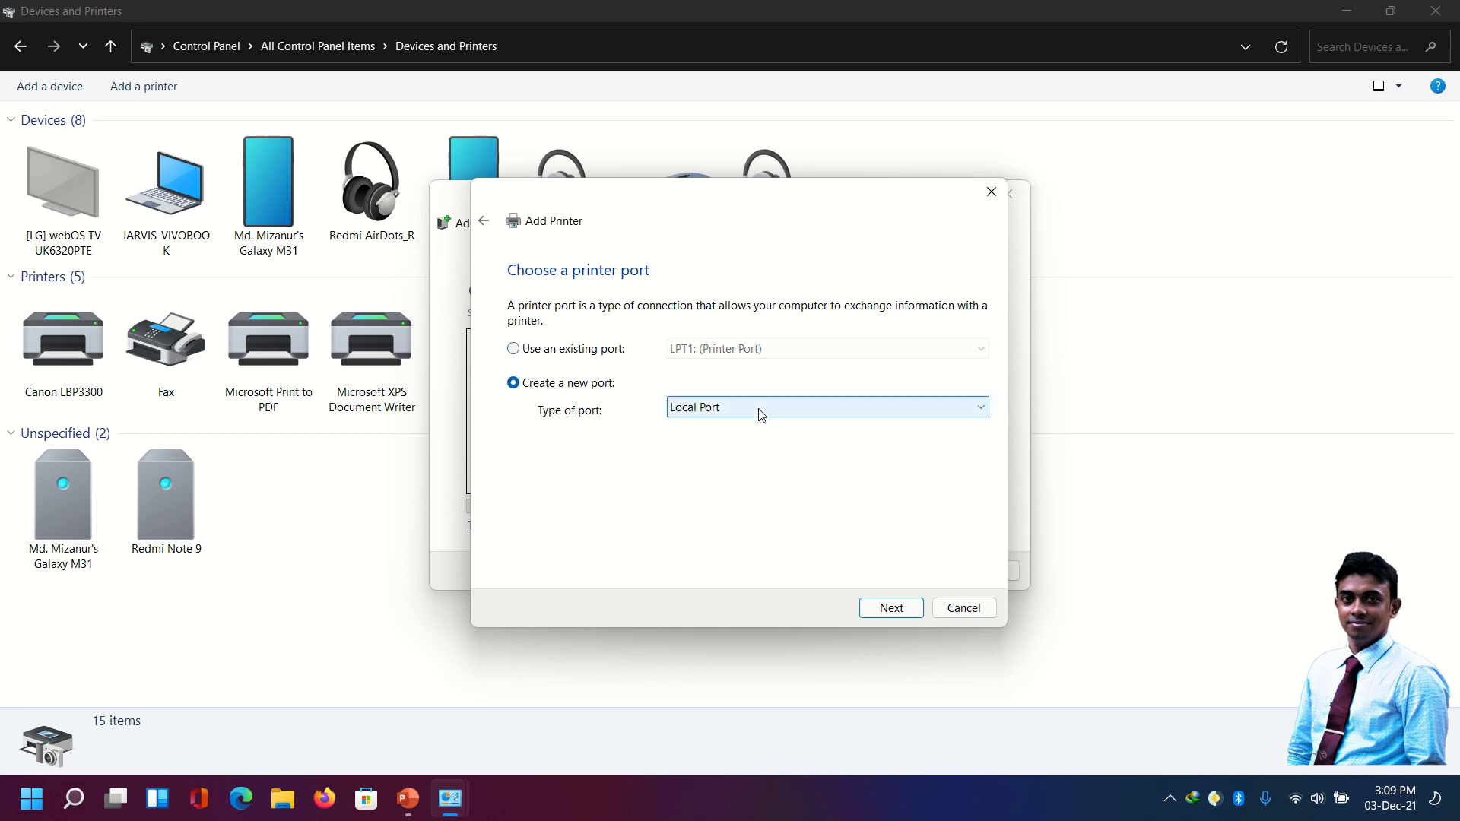
left_click(890, 606)
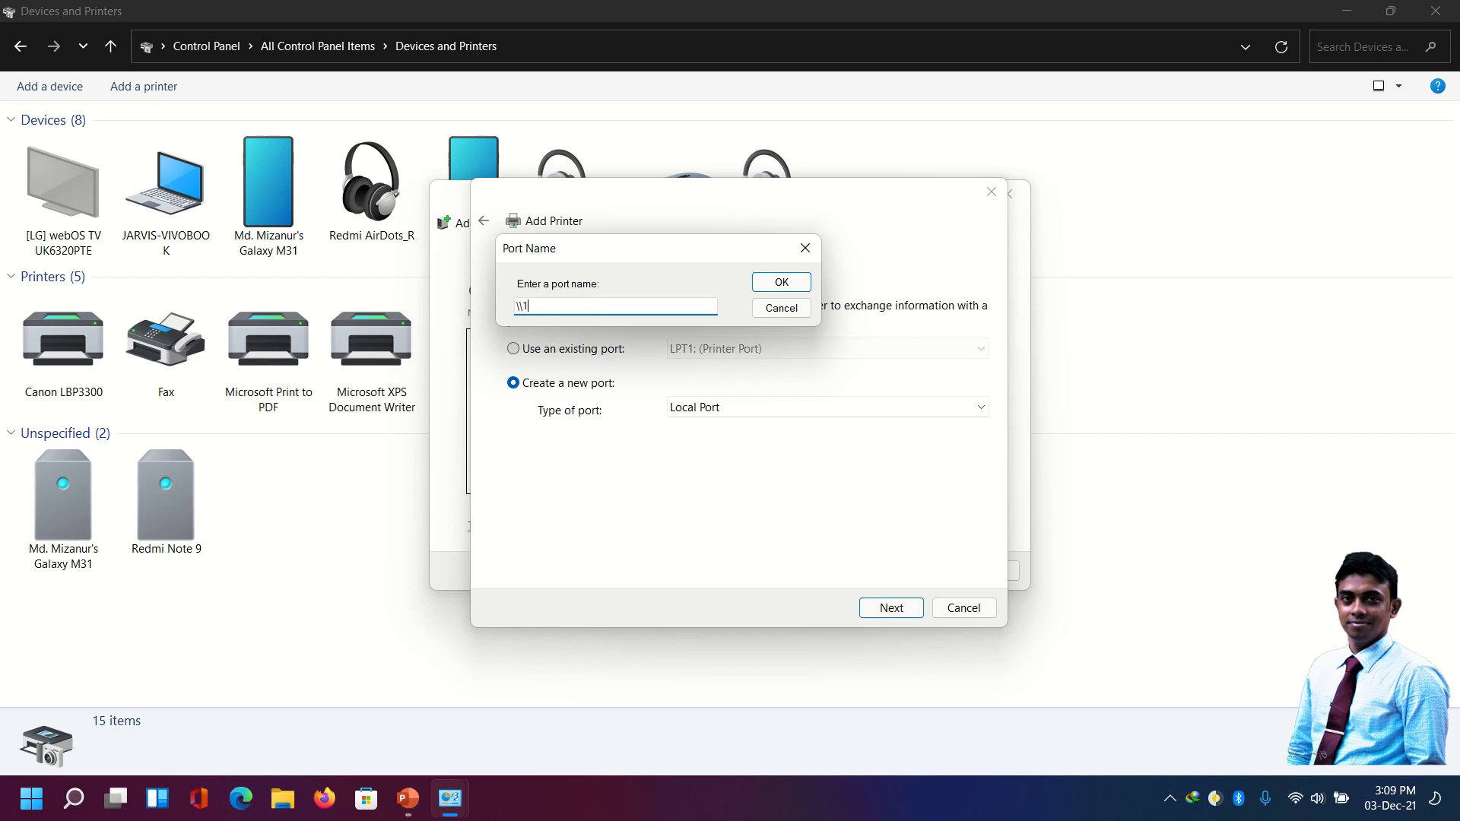
type("8.0.185\\Canon LBP3300")
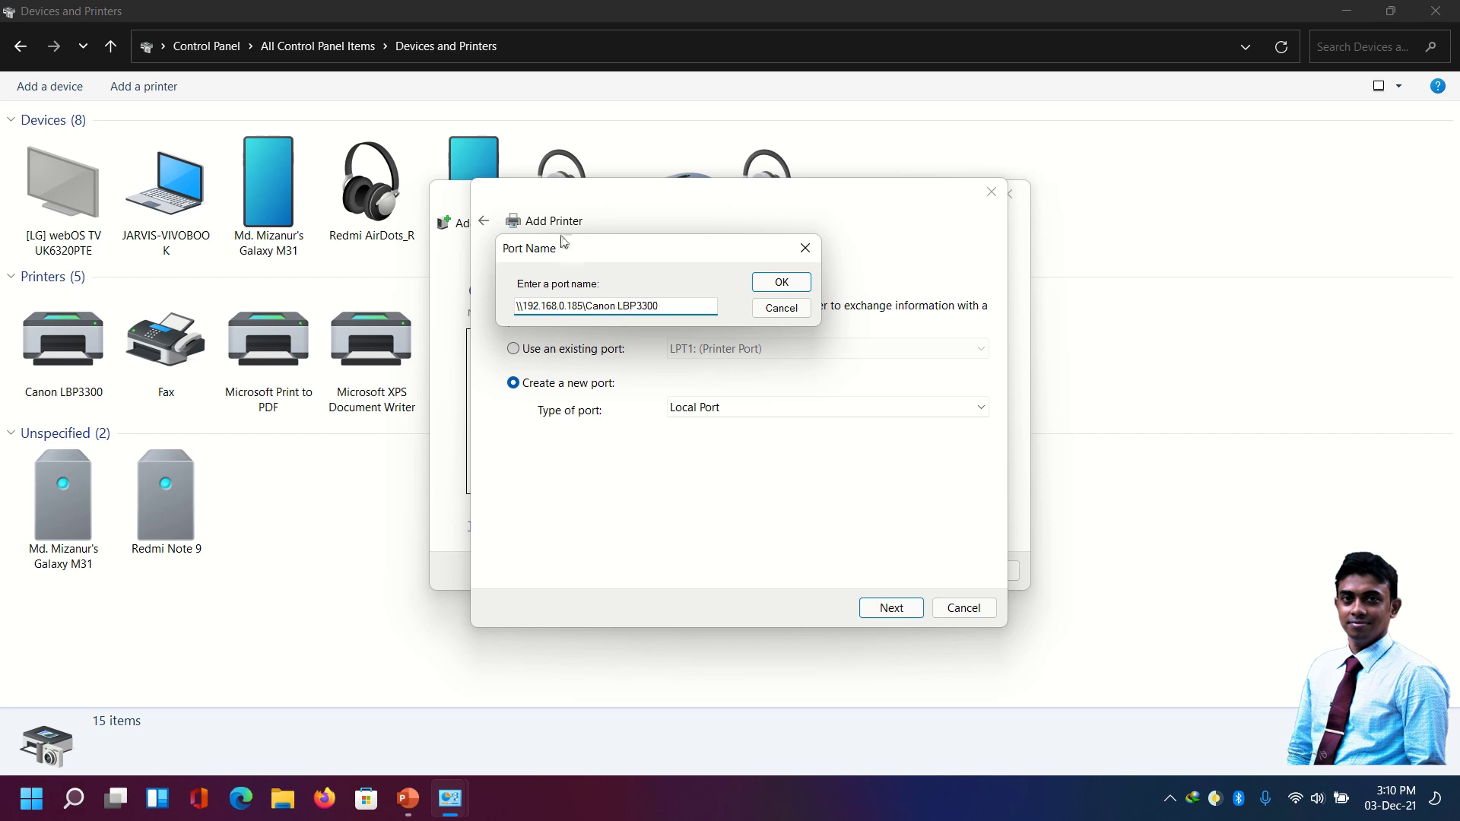
left_click(11, 800)
type("run")
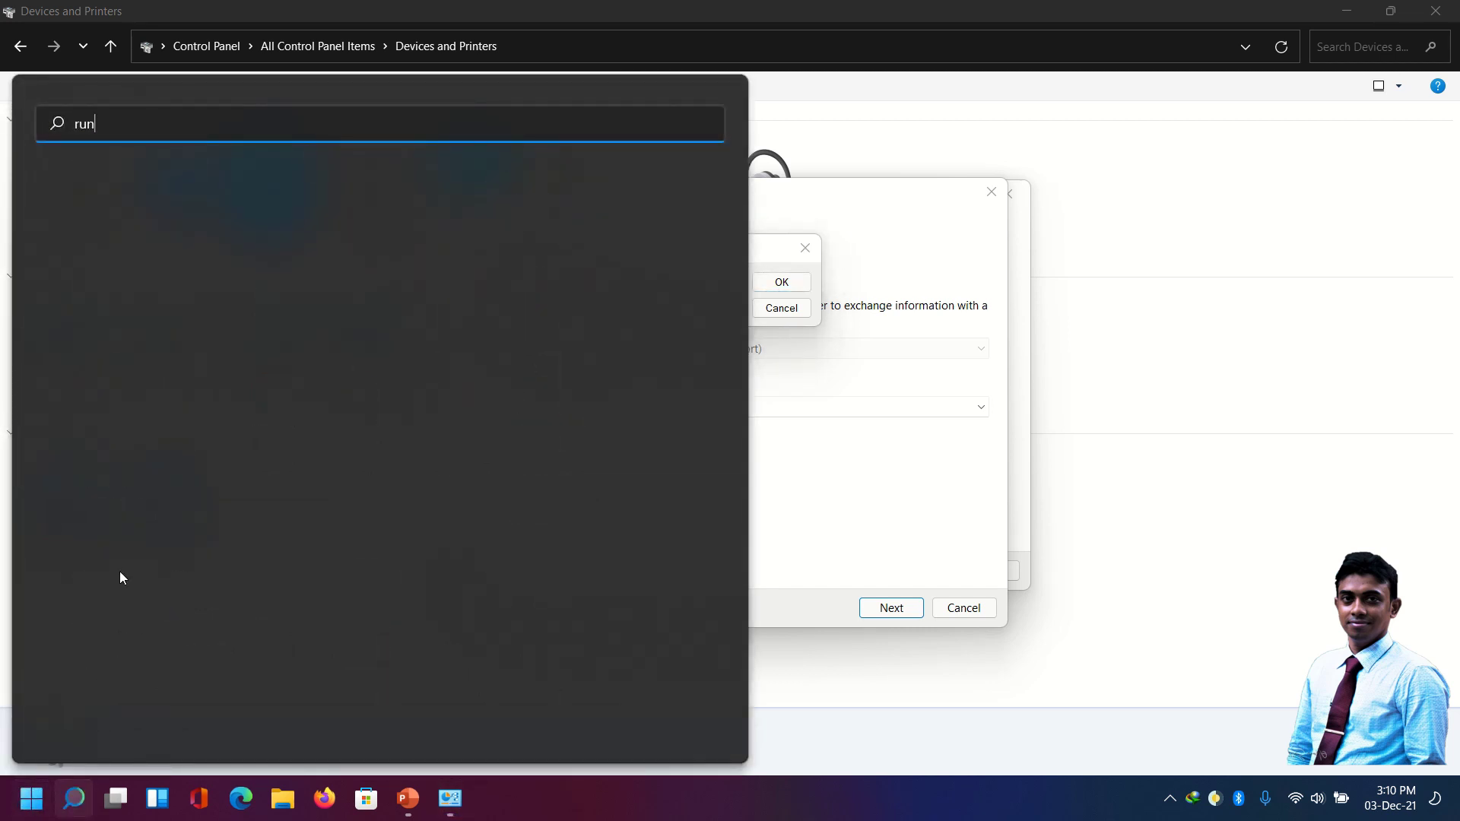
- Recheck 192.168.0.185 via Run, then confirm the \\192.168.0.185\Canon LBP3300 port to reach driver installation
key("Return")
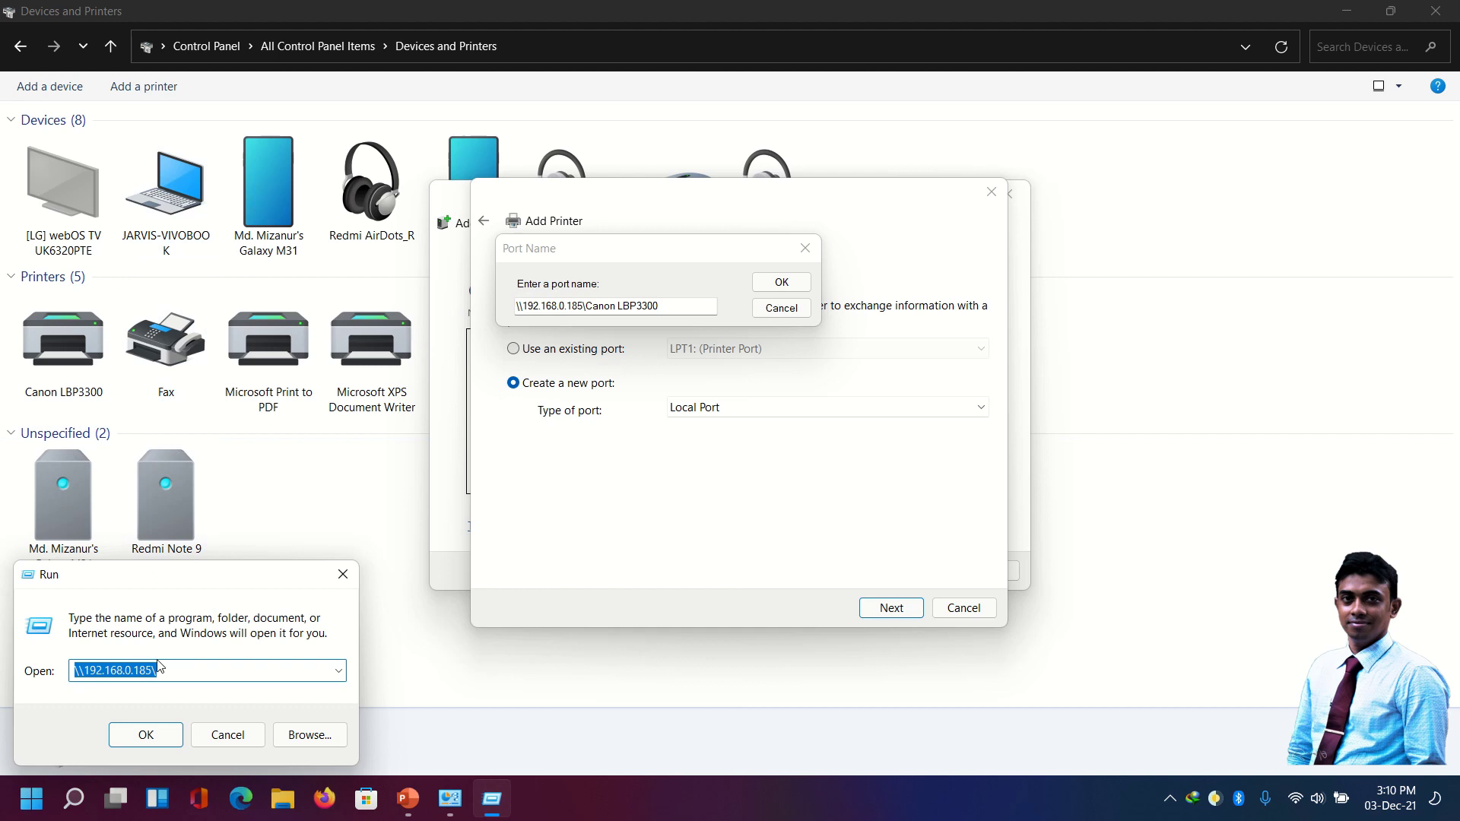
left_click(160, 734)
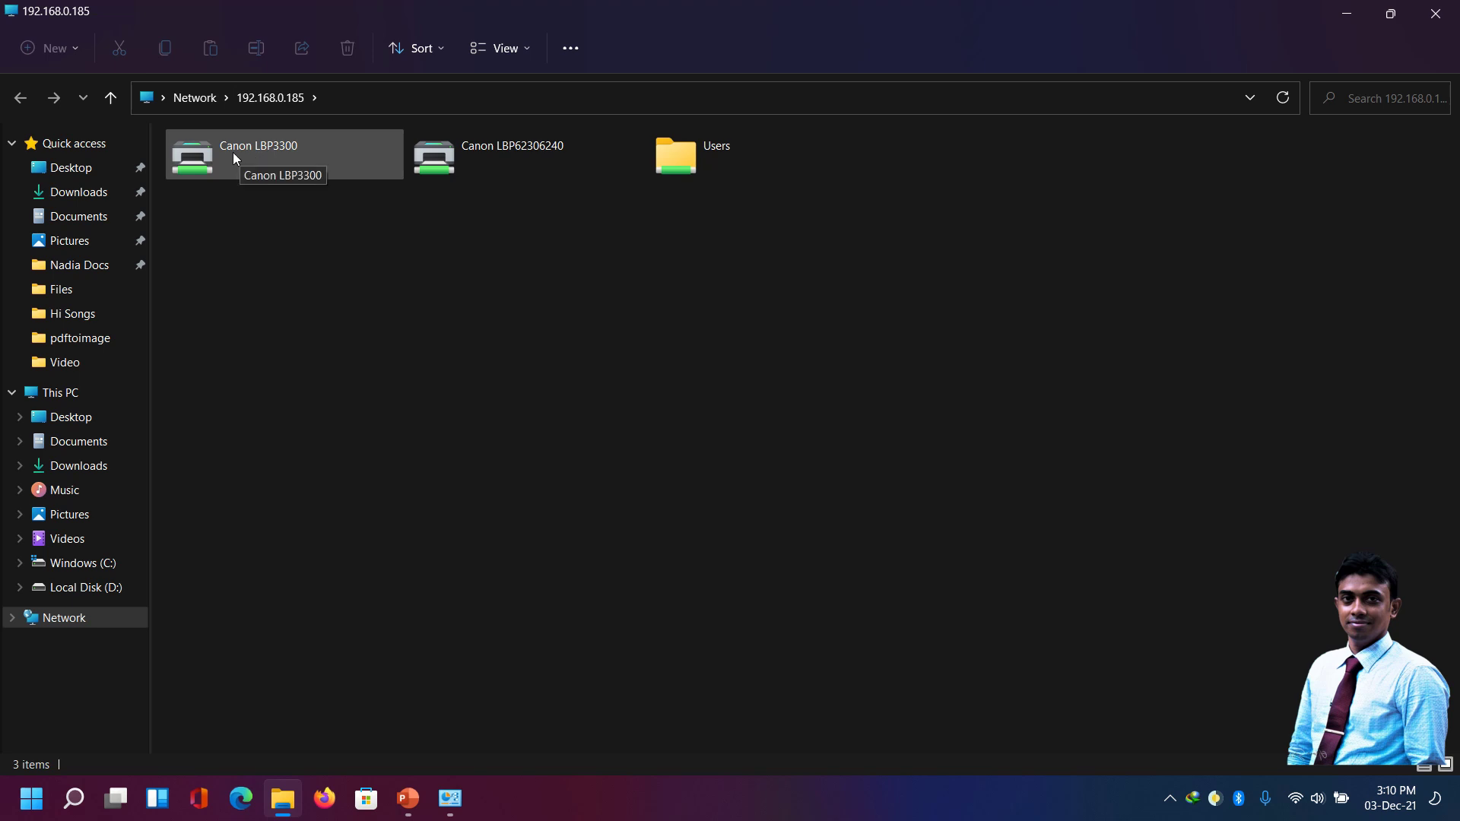
left_click(1340, 13)
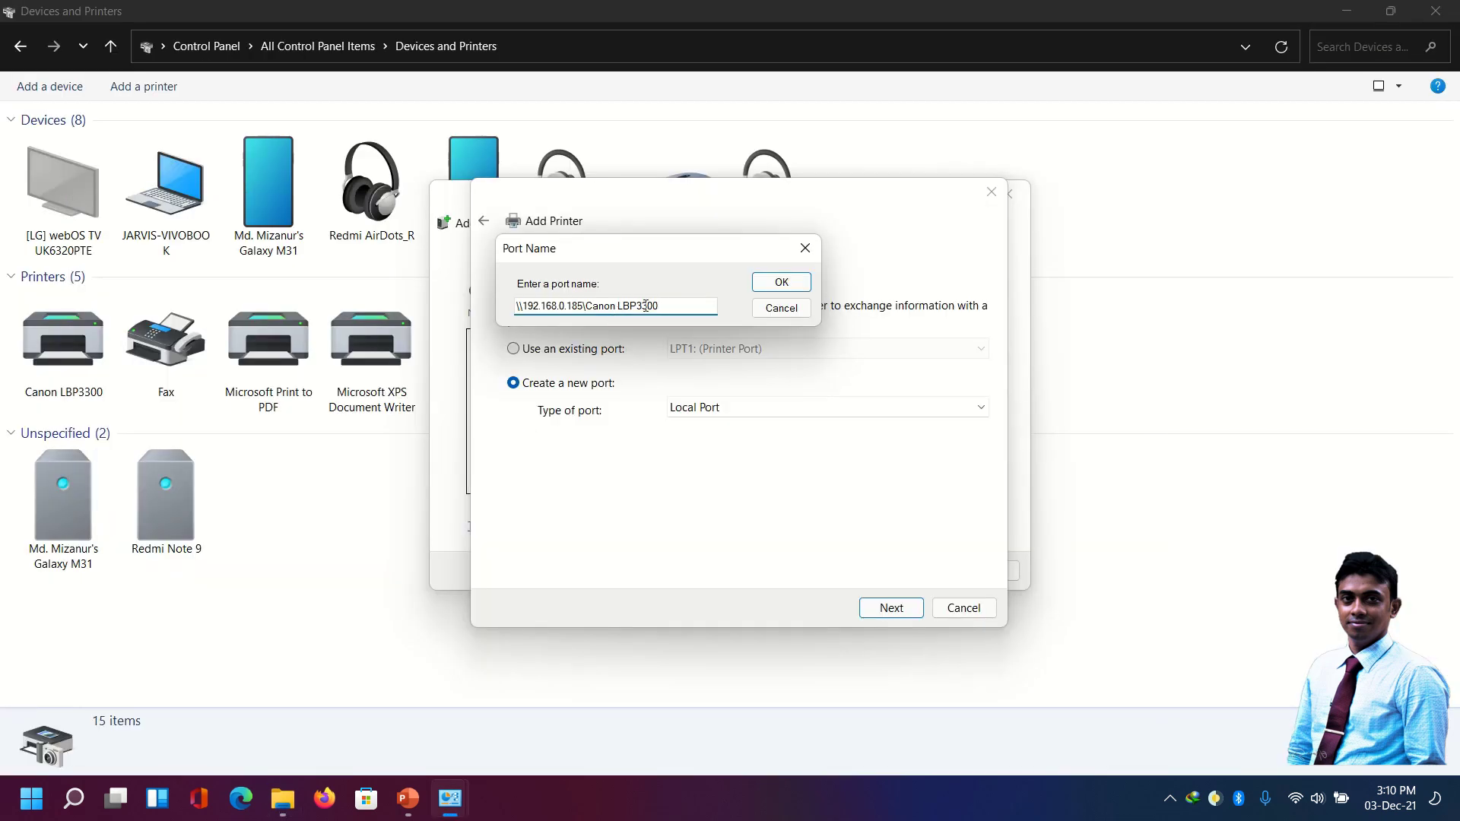
left_click(760, 285)
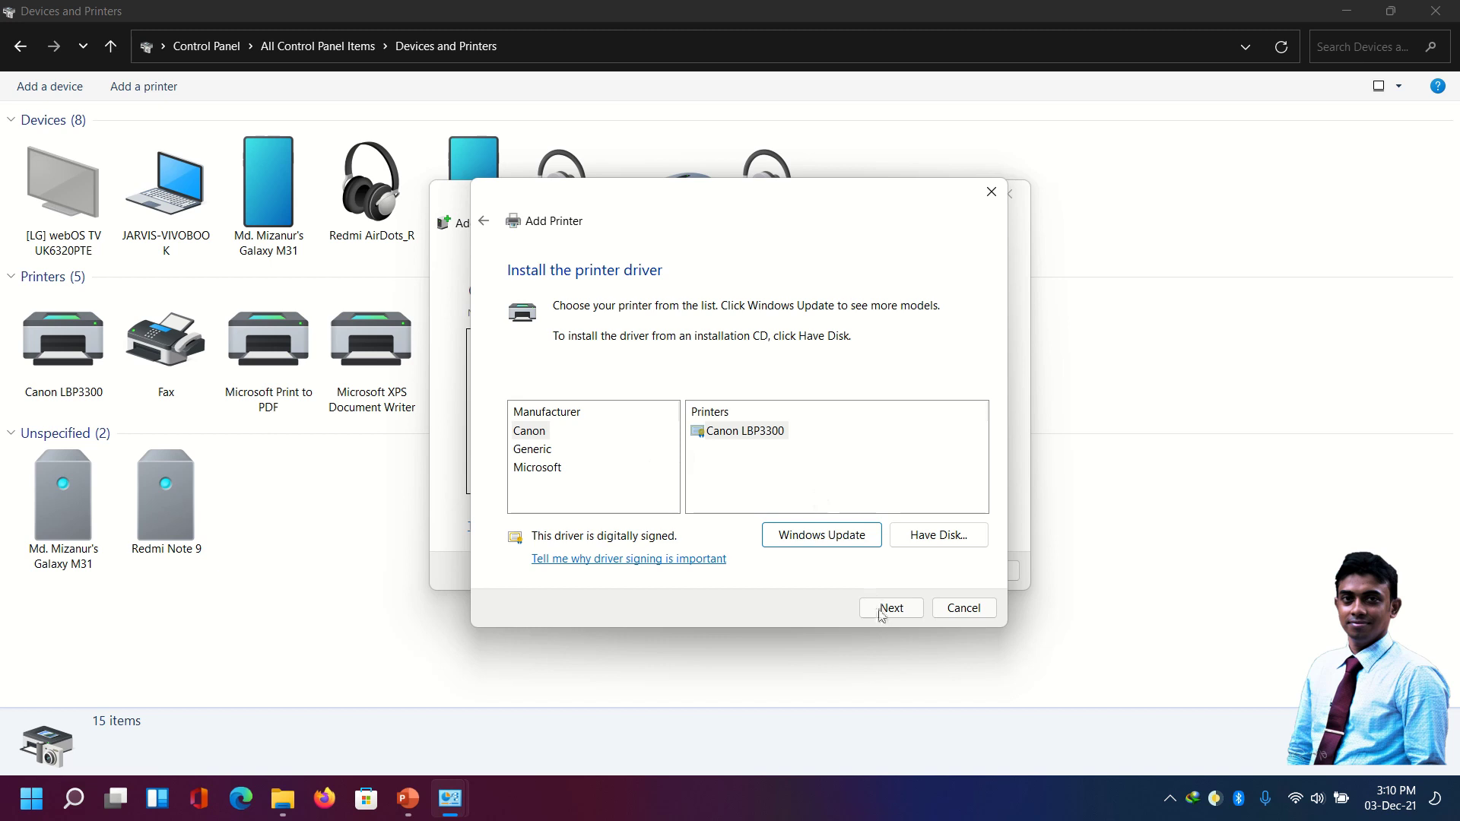
- Install the Canon LBP3300 model with its current driver under the name Canon LBP3300P
left_click(768, 439)
left_click(874, 606)
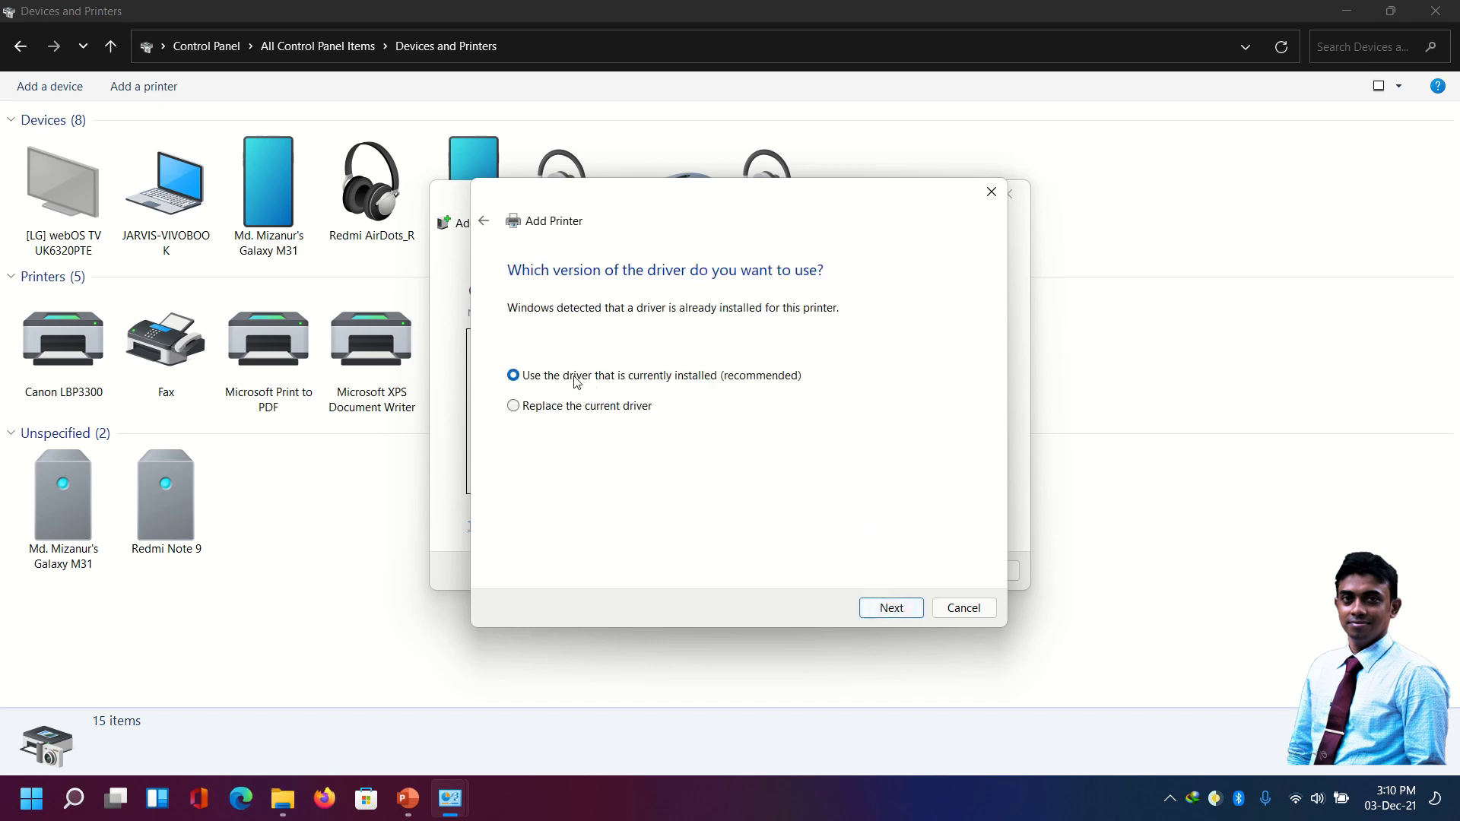
left_click(885, 610)
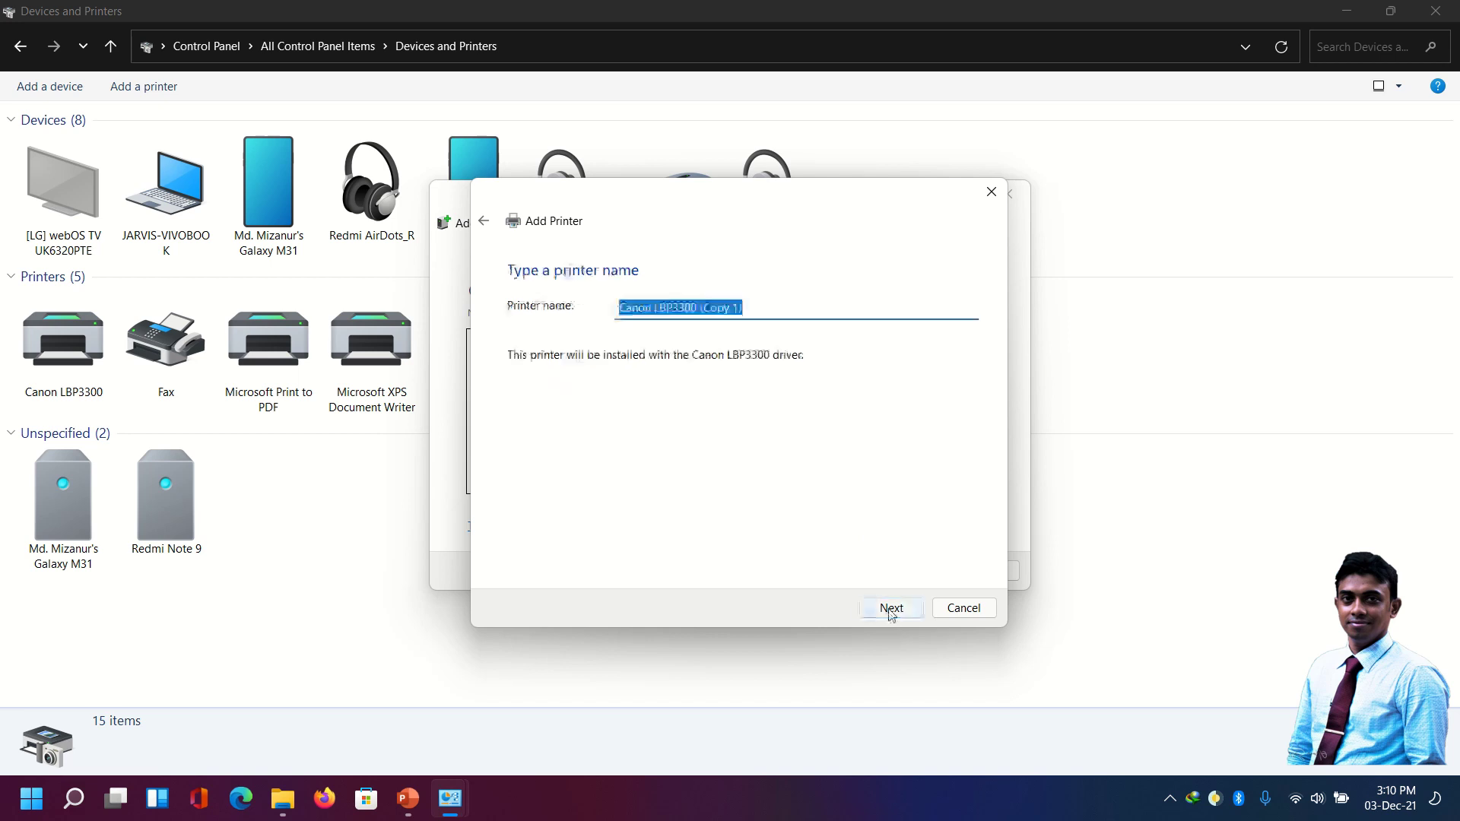
left_click(768, 312)
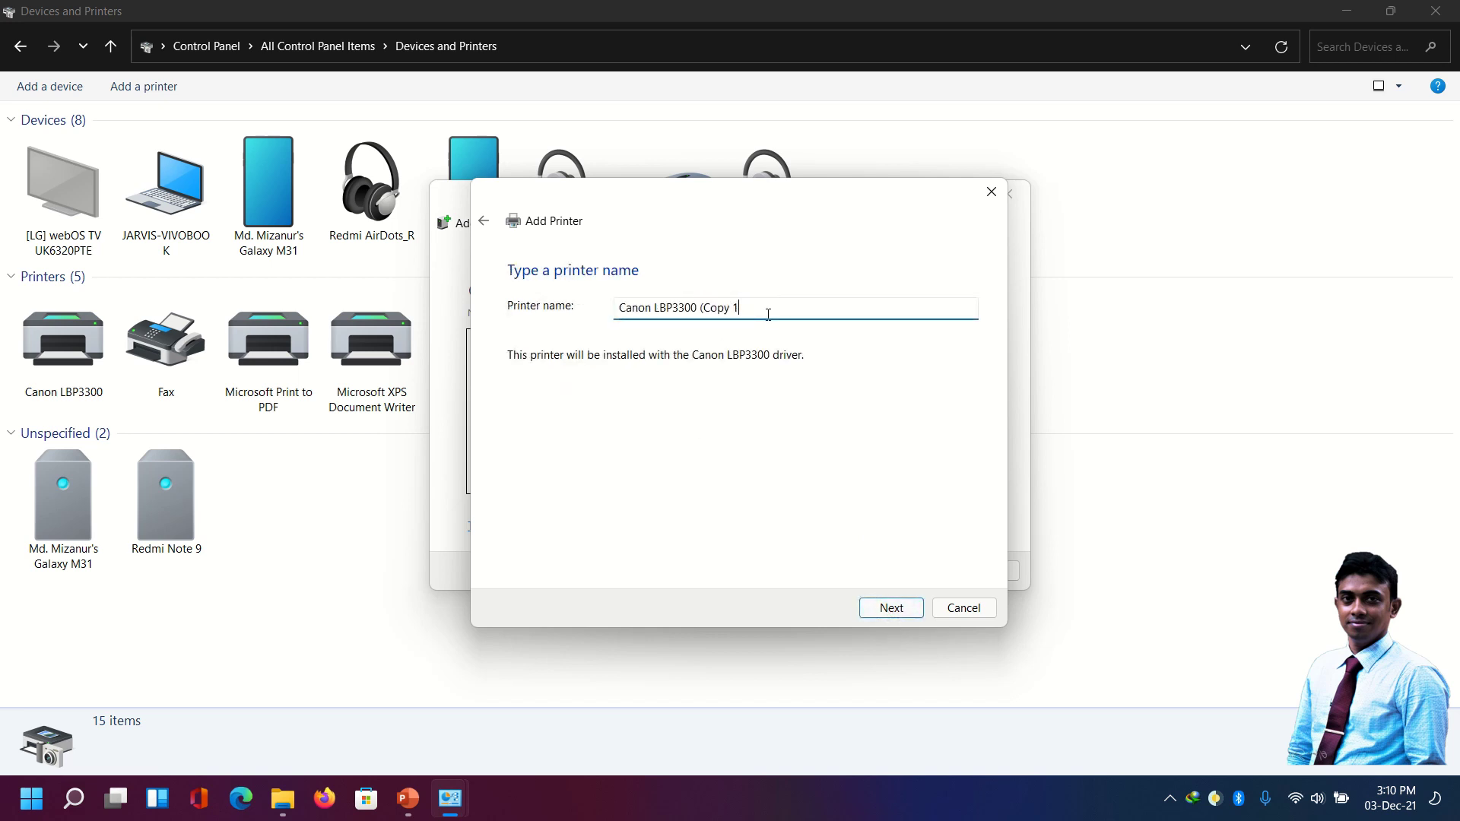
key("BackSpace")
key("BackSpace")
key("BackSpace")
key("BackSpace")
left_click(894, 609)
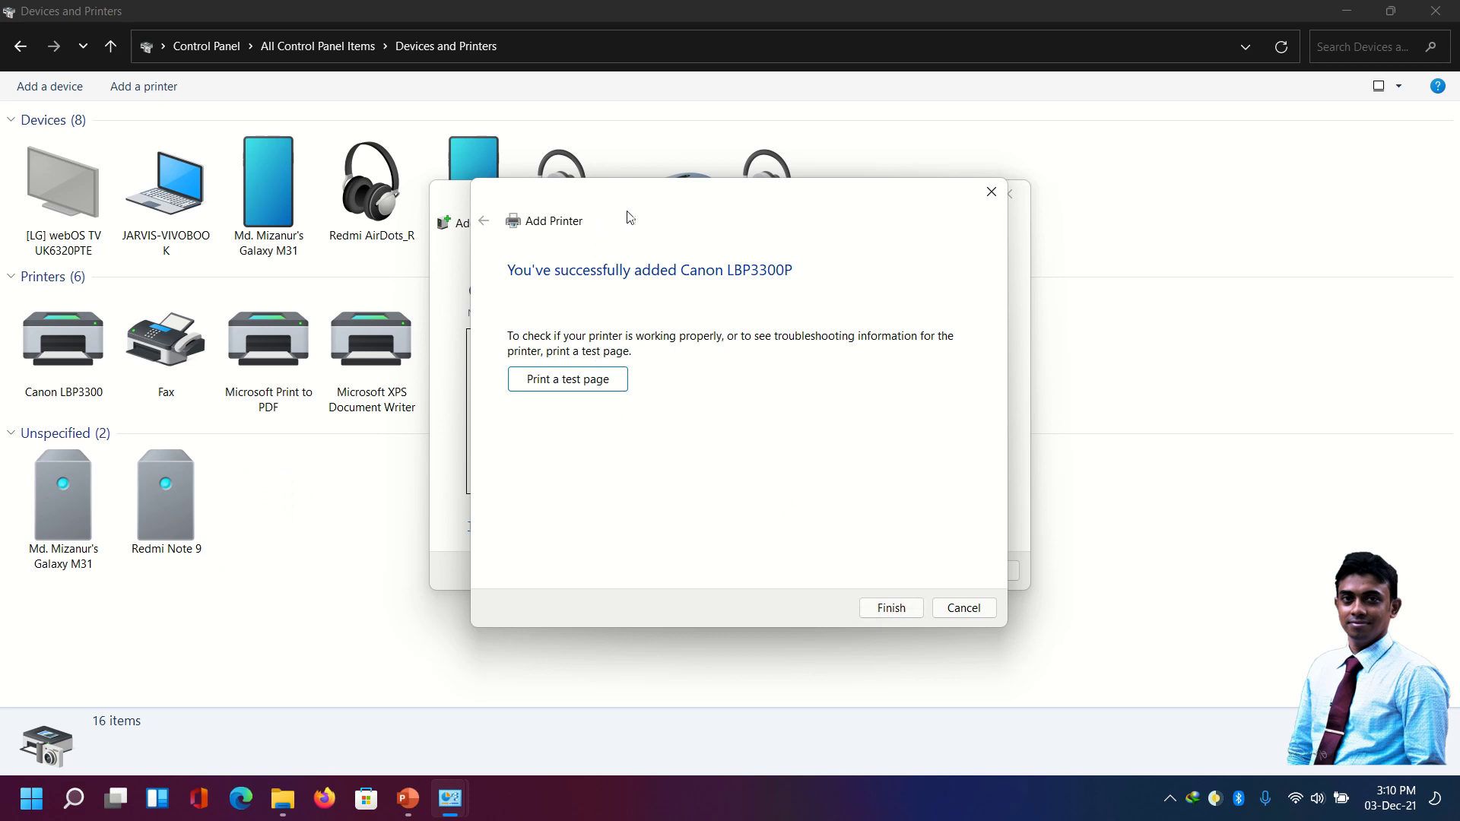
left_click(894, 610)
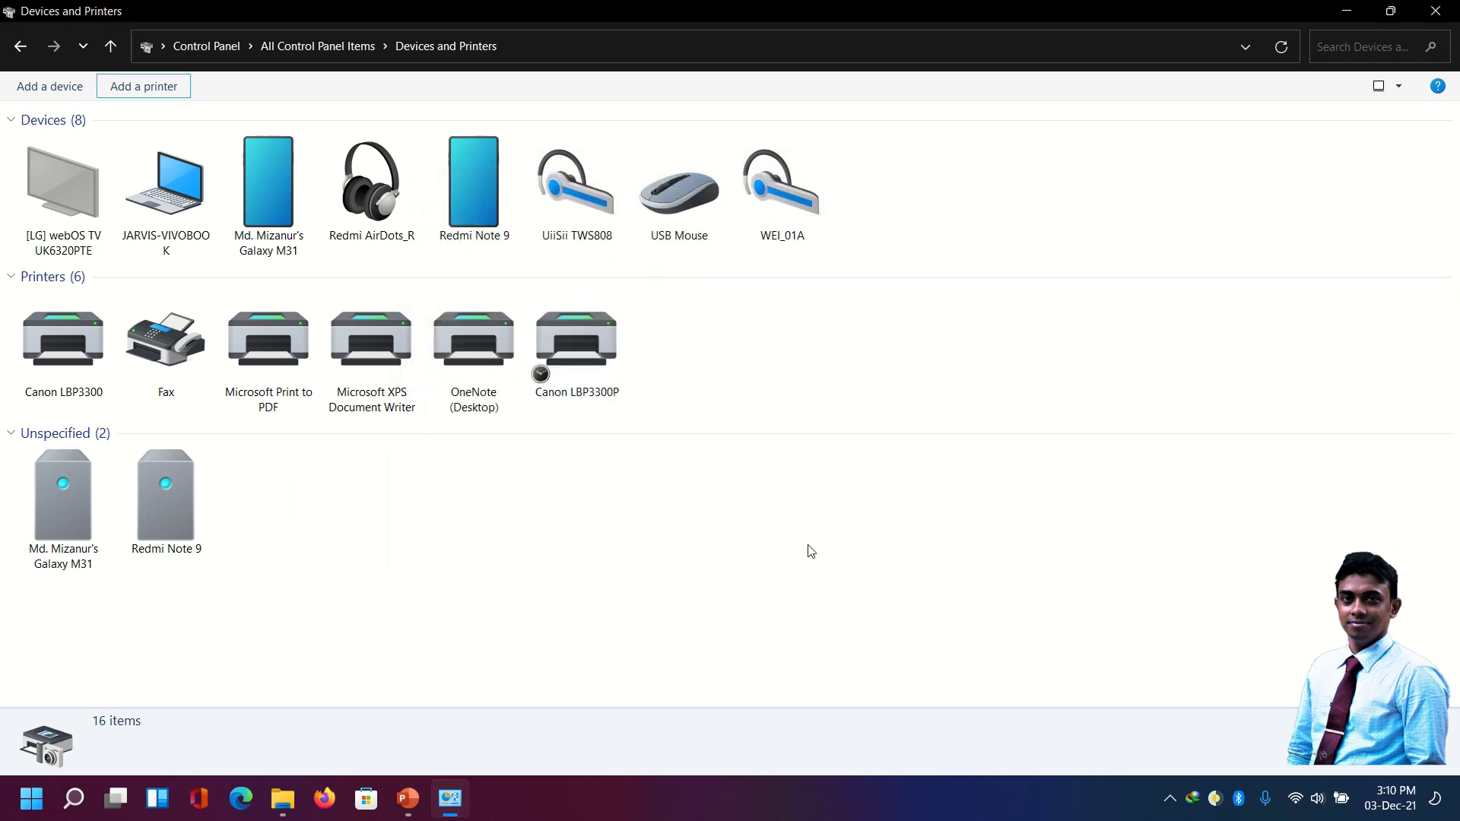
- Confirm Canon LBP3300P as the default printer, then bring up its Printer properties
left_click(577, 335)
right_click(577, 335)
left_click(685, 381)
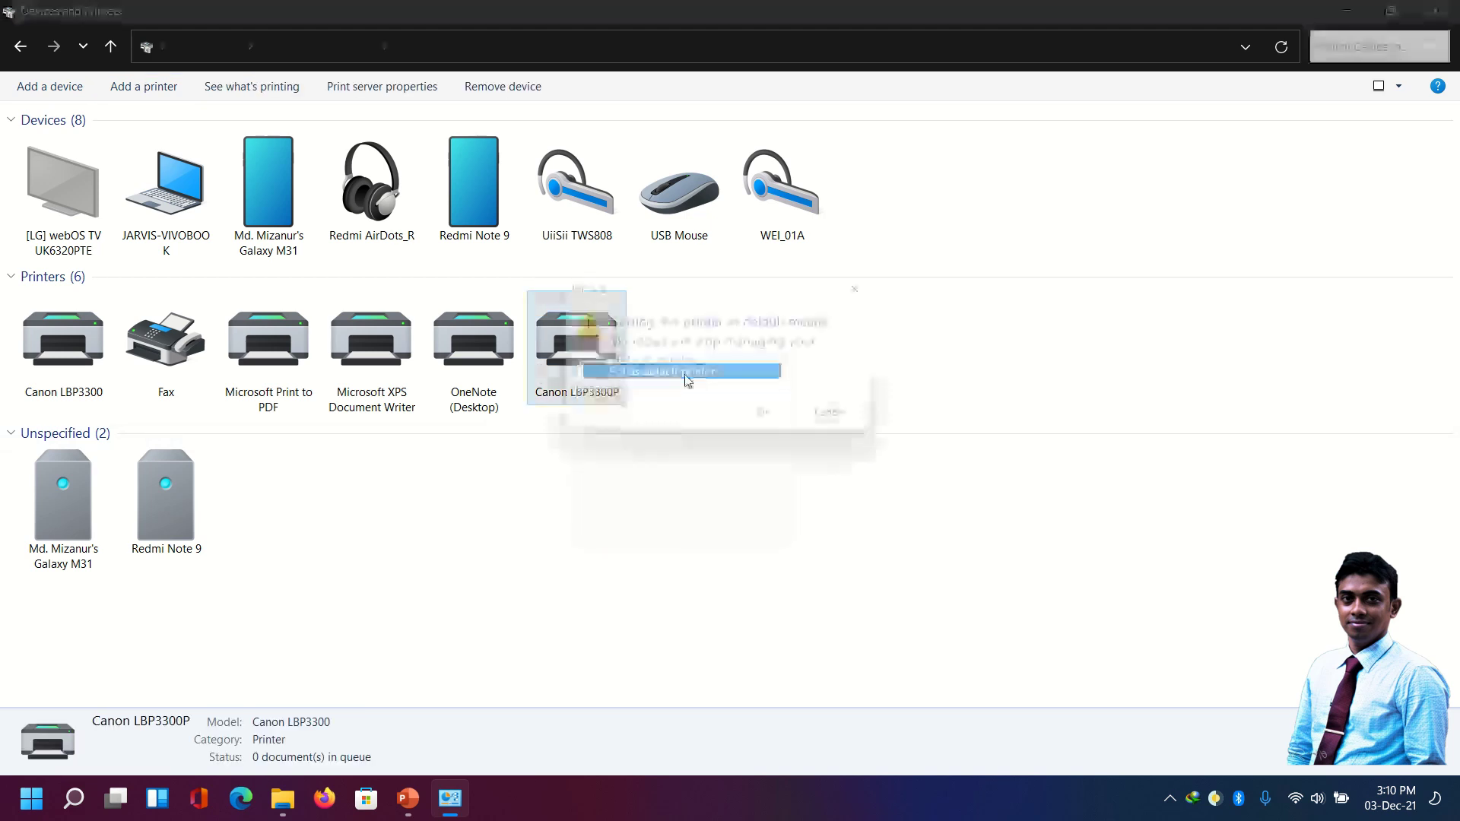
left_click(788, 429)
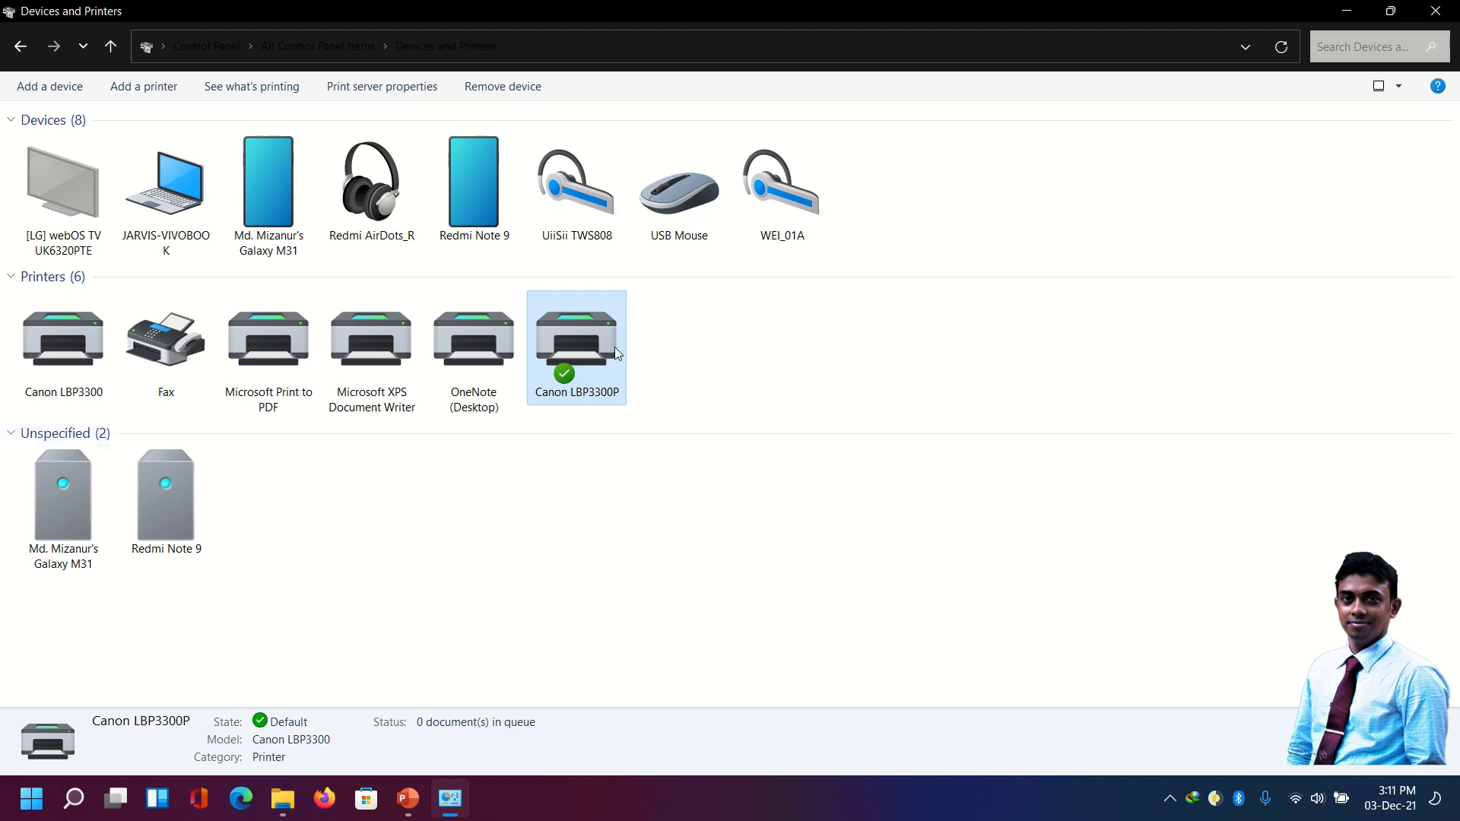
right_click(592, 343)
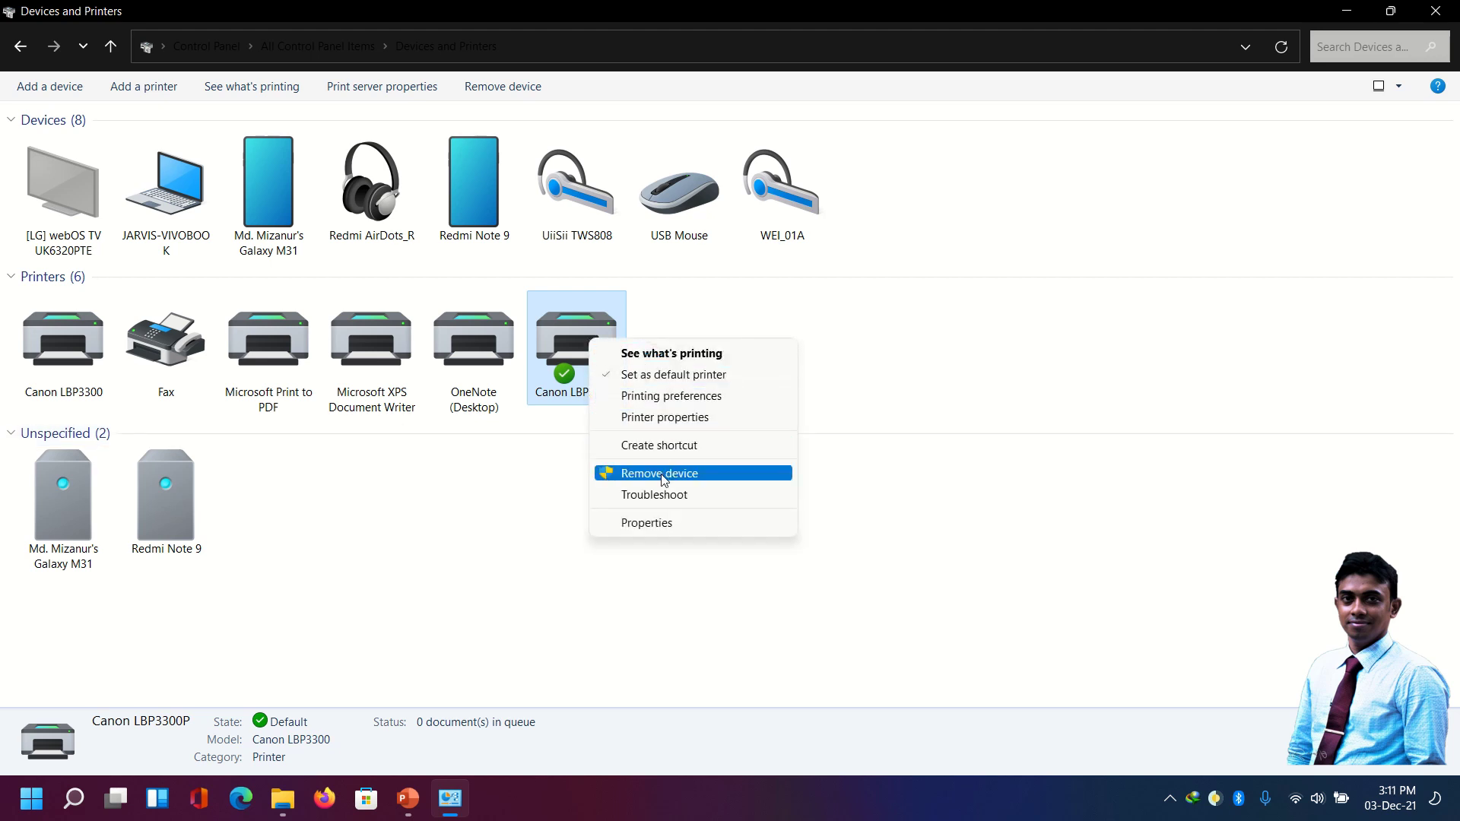
left_click(680, 418)
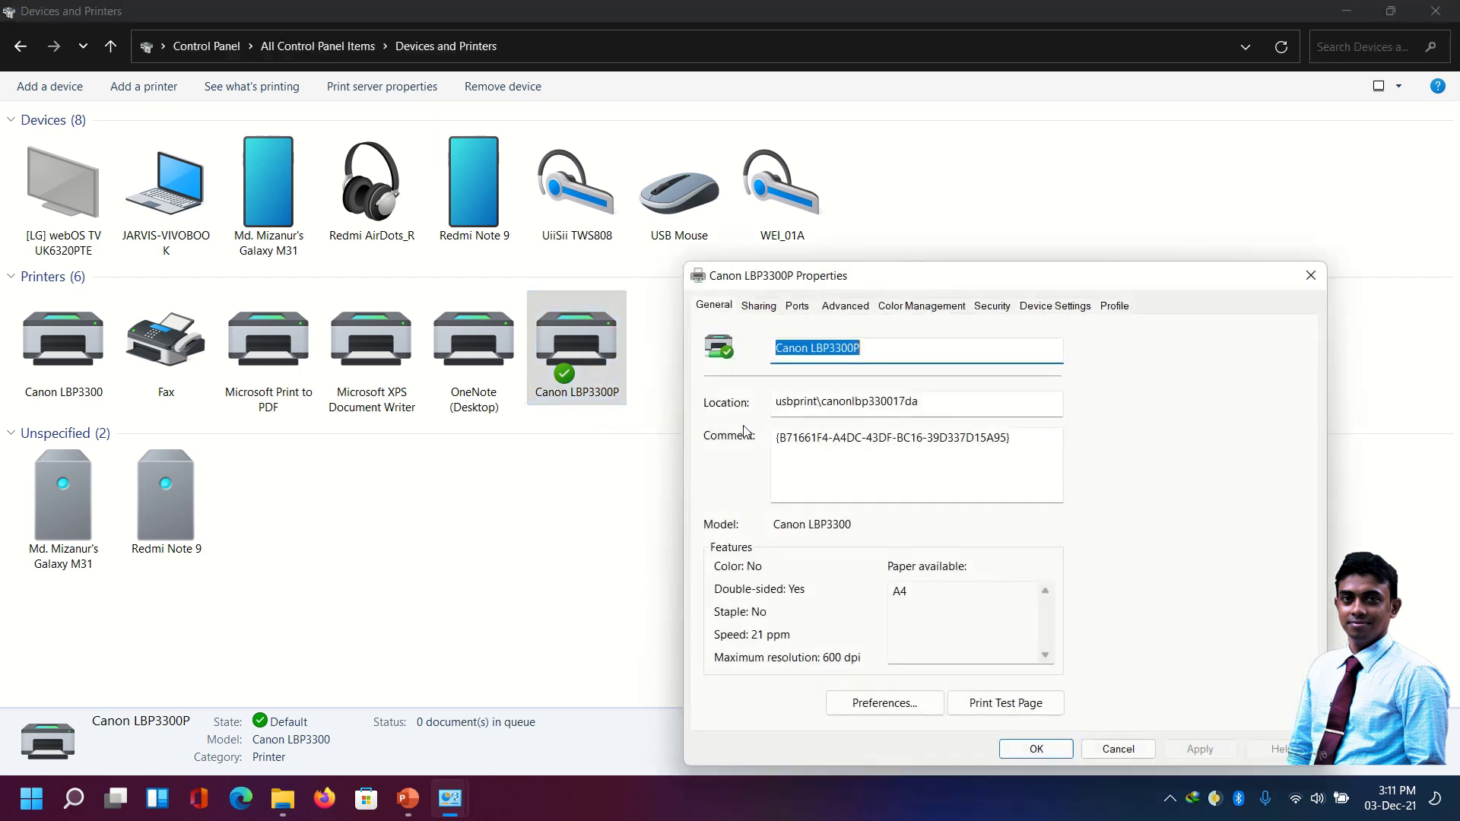
- Send a test page to Canon LBP3300P and minimize Devices and Printers
left_click(998, 705)
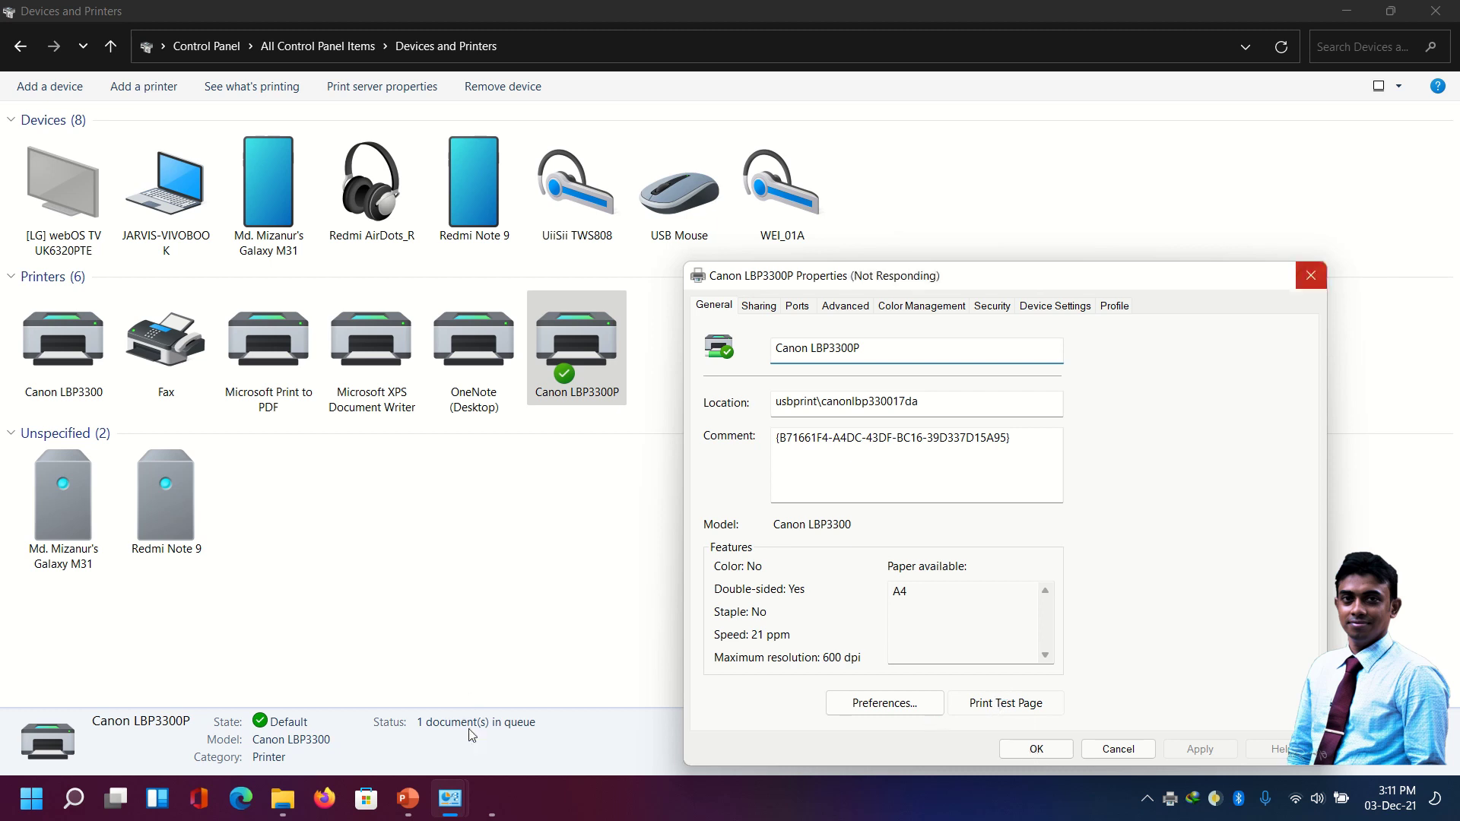
mouse_move(491, 799)
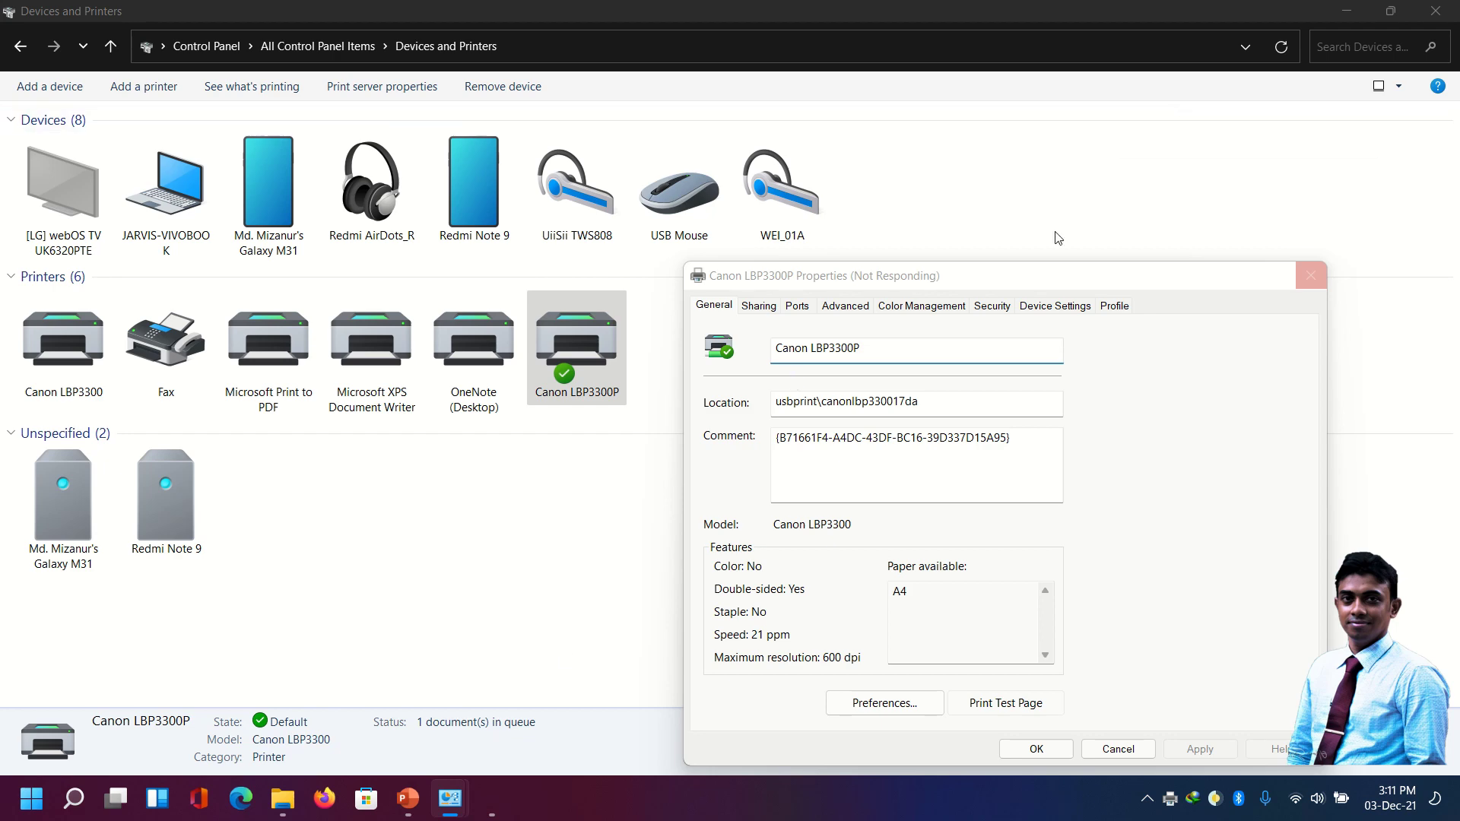
left_click_drag(1034, 275, 1091, 200)
left_click(1350, 10)
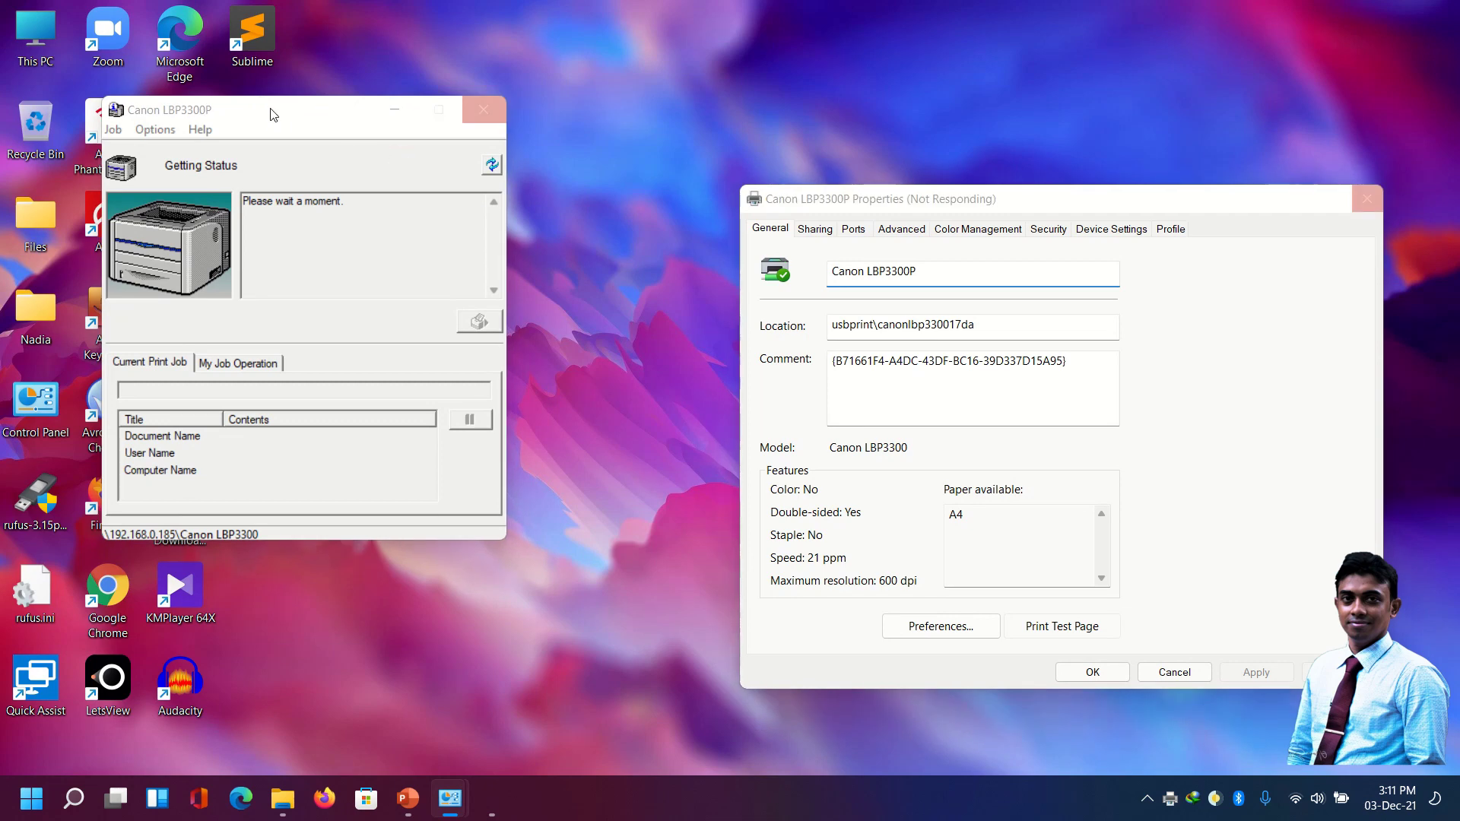
- Dismiss the 'test page has been sent' message and close the printer status window
left_click_drag(271, 115, 405, 184)
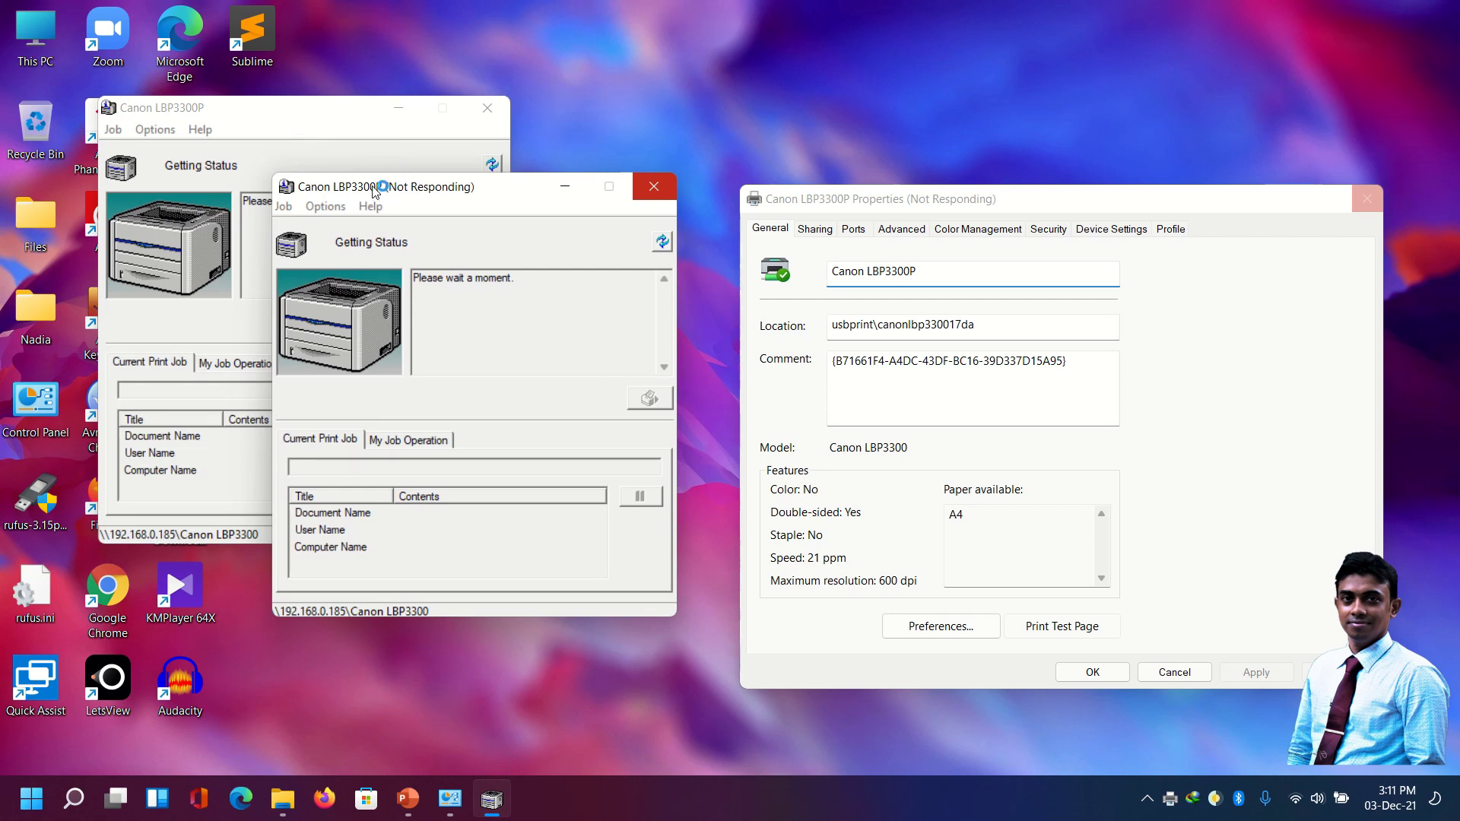
right_click(622, 89)
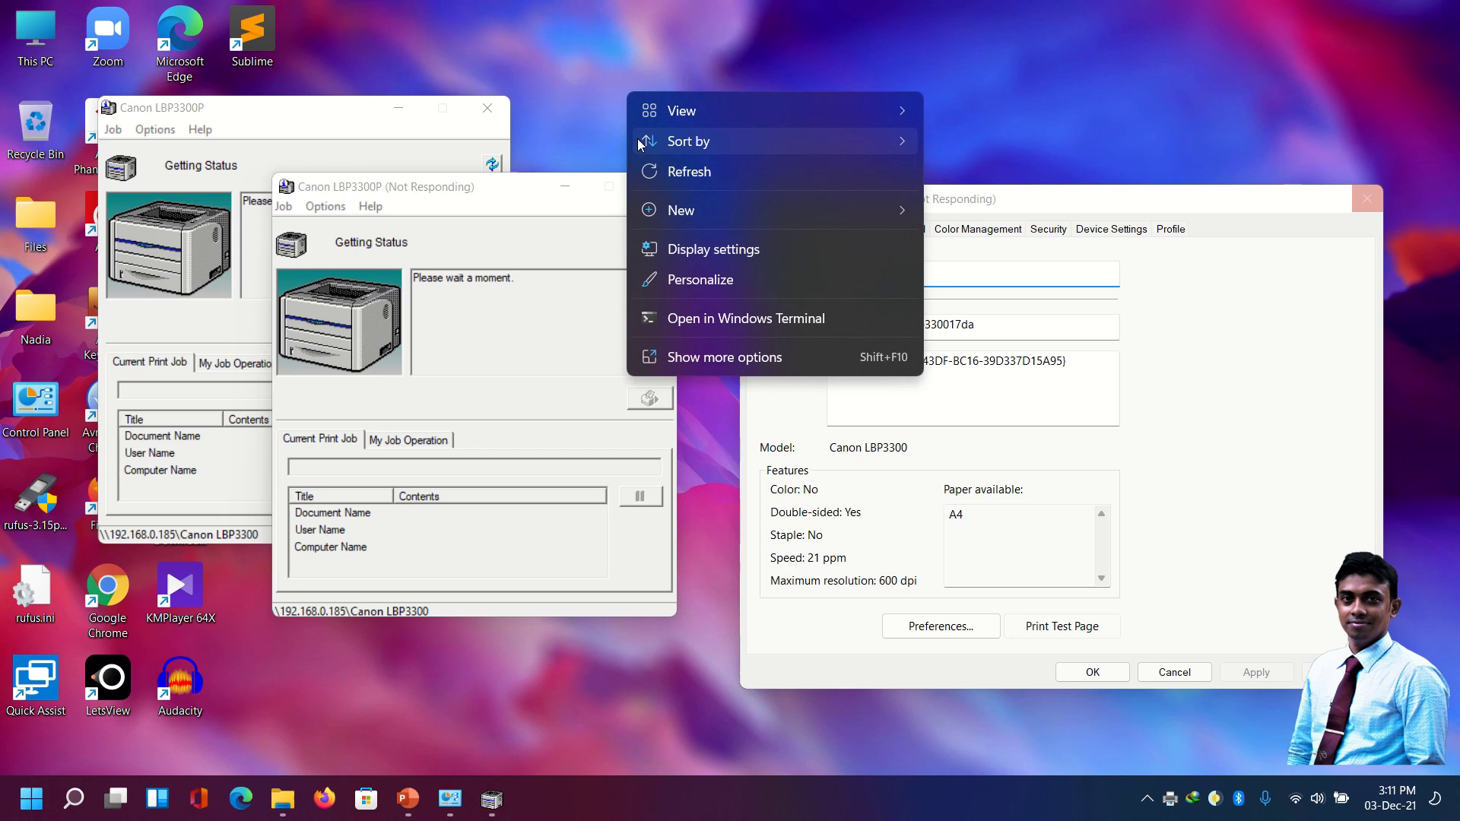
left_click(661, 172)
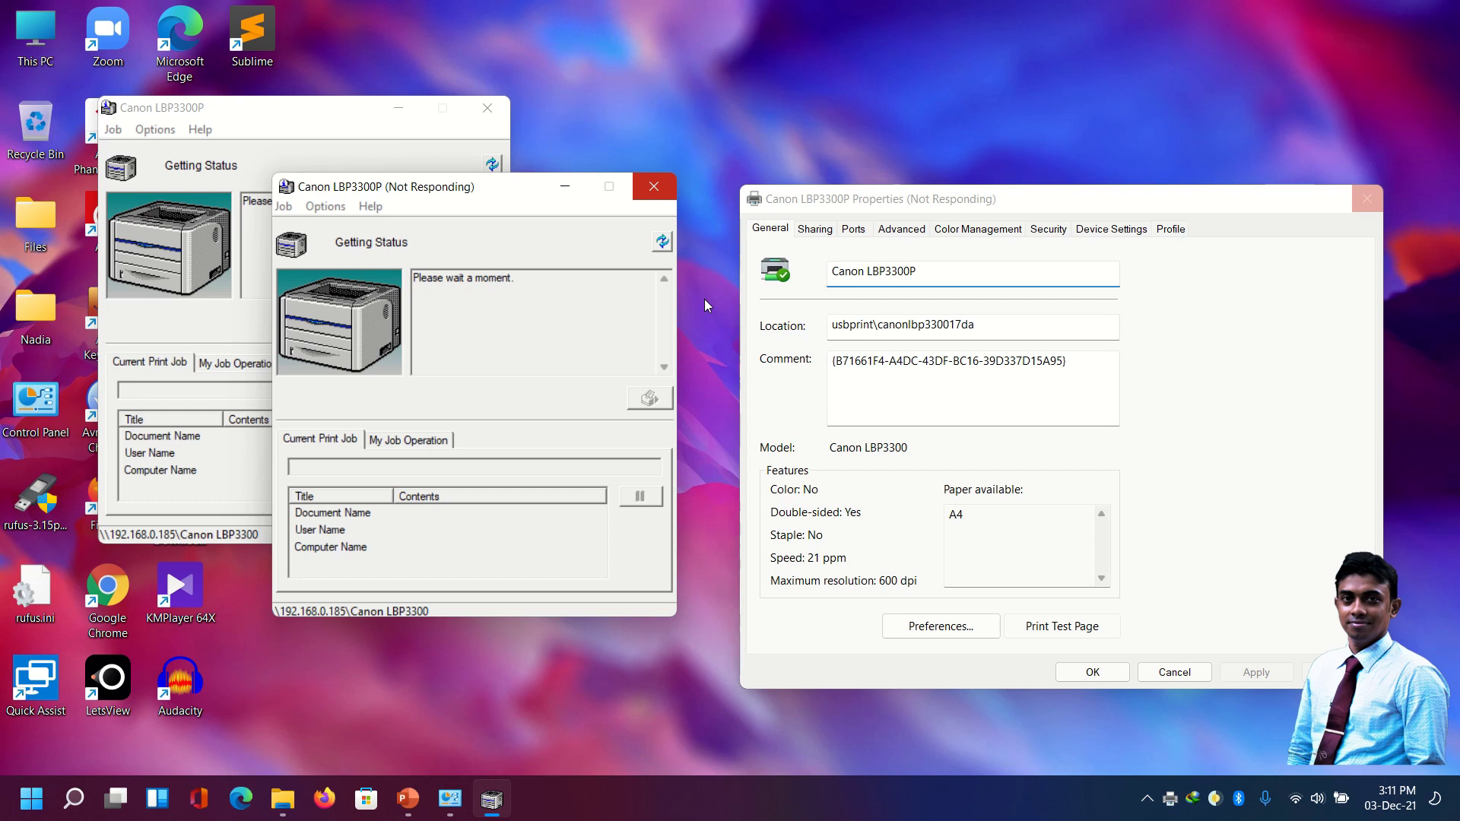
left_click_drag(403, 186, 455, 259)
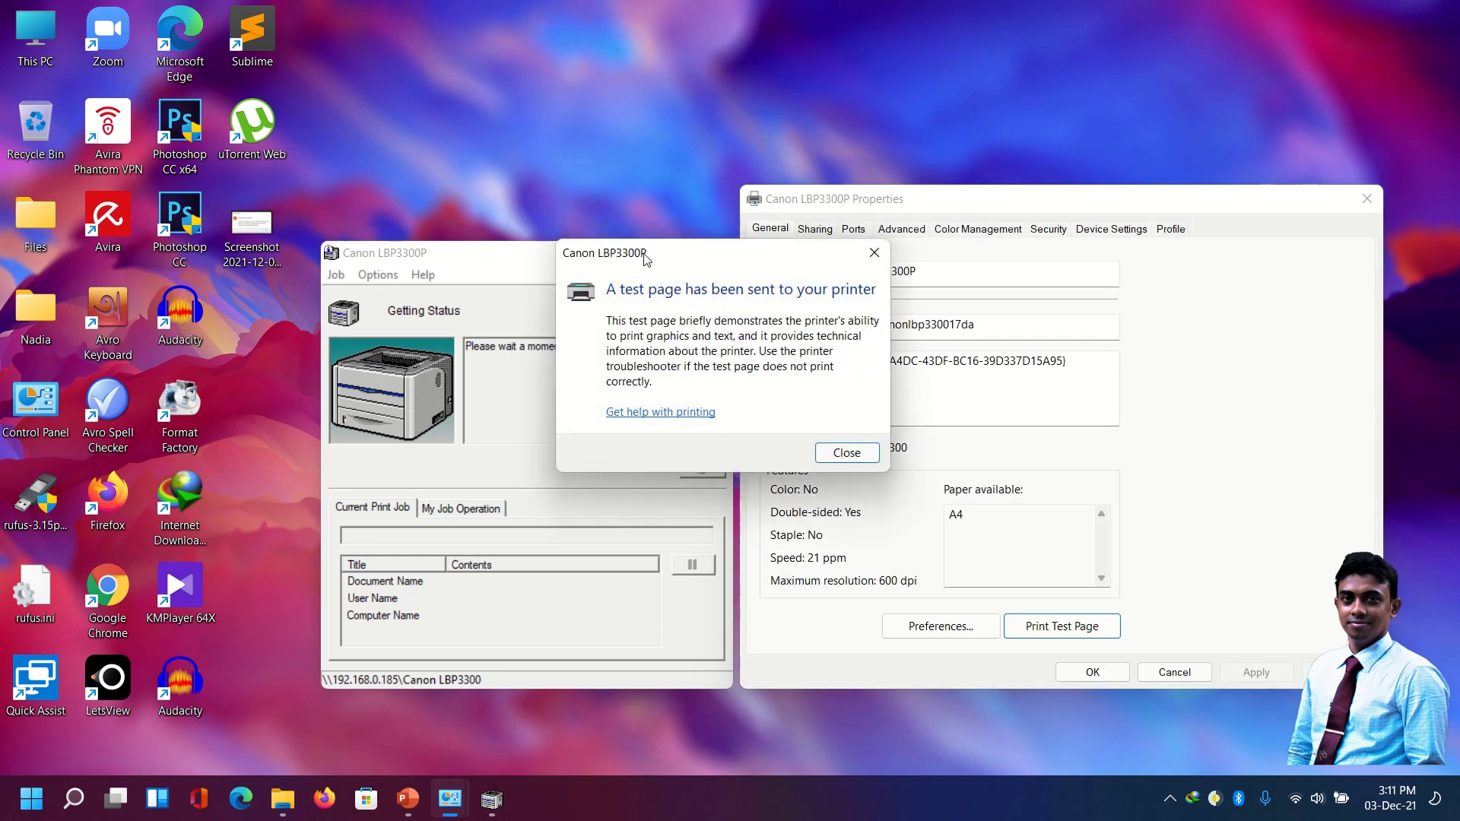
left_click_drag(648, 258, 568, 167)
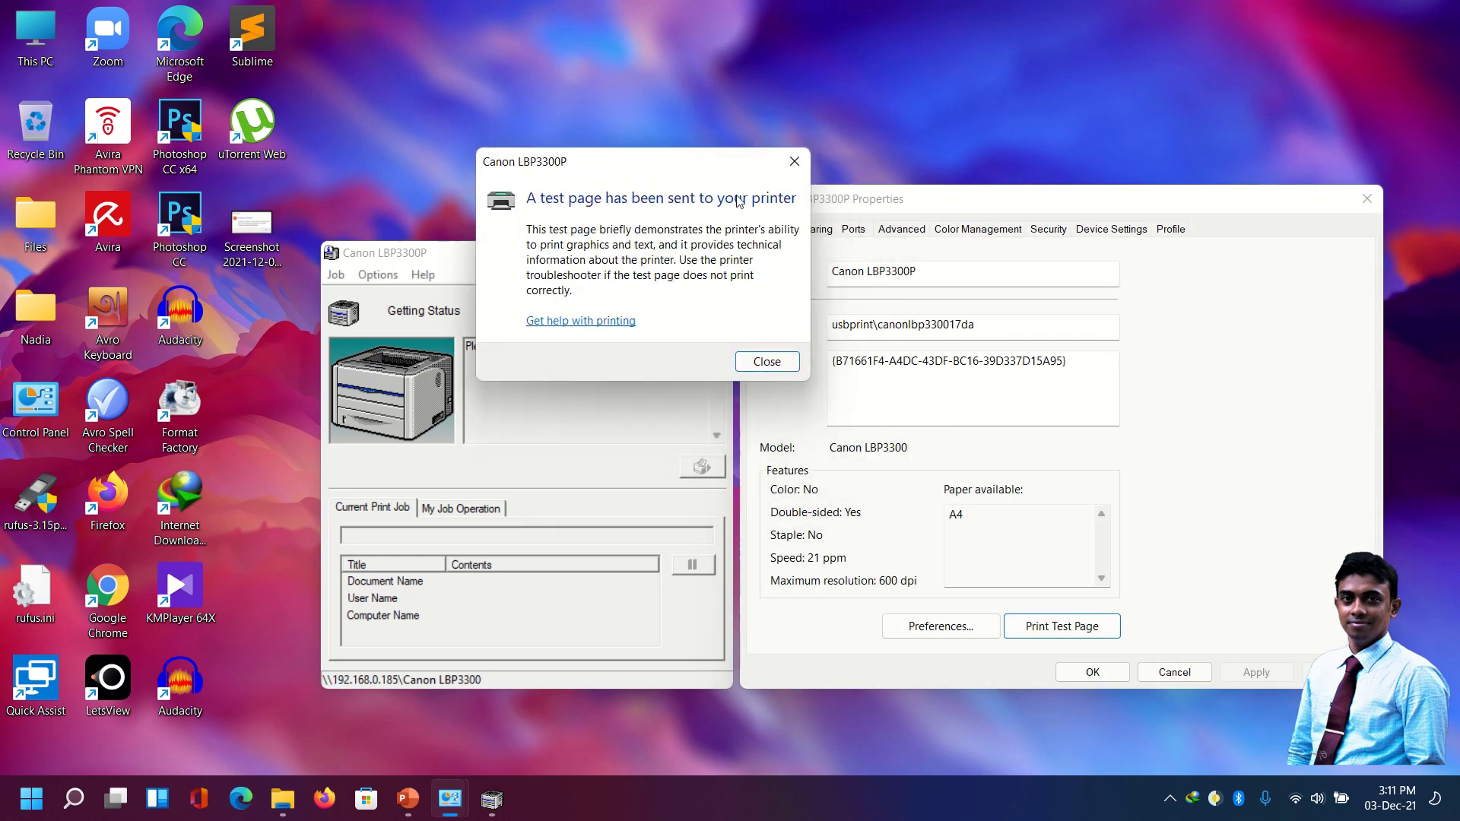
left_click_drag(628, 163, 548, 197)
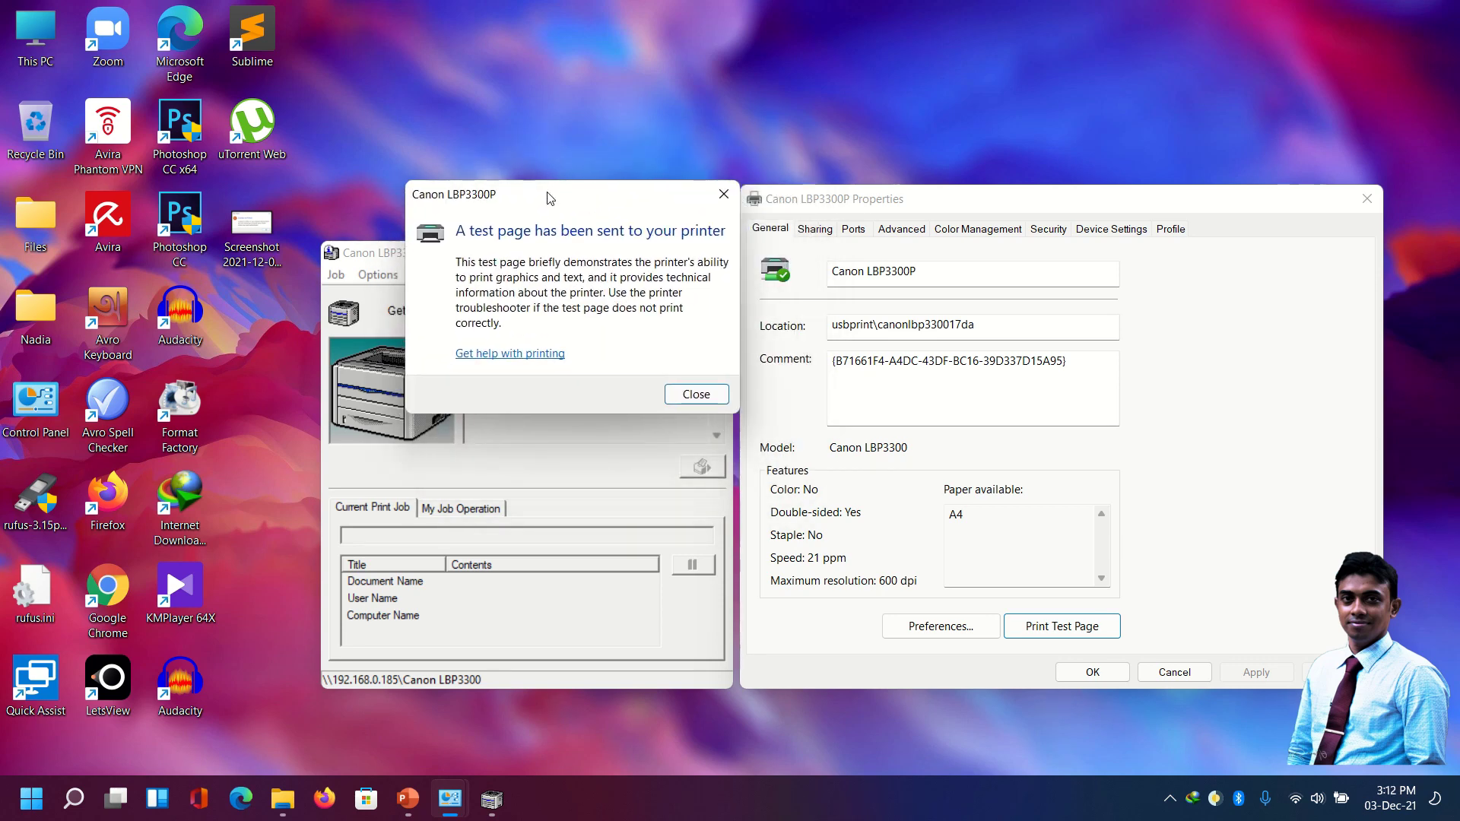
left_click(685, 393)
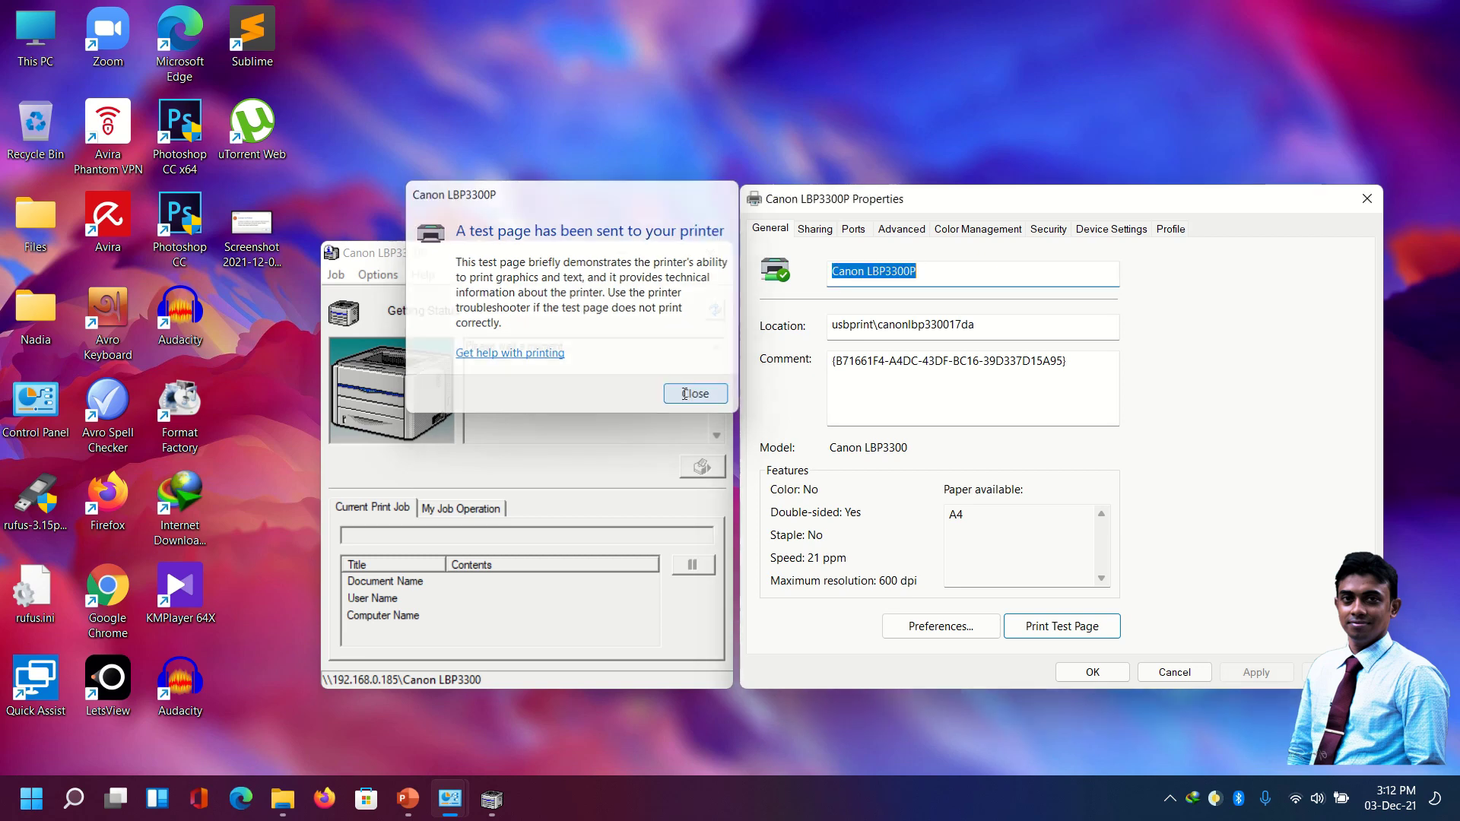
left_click(709, 259)
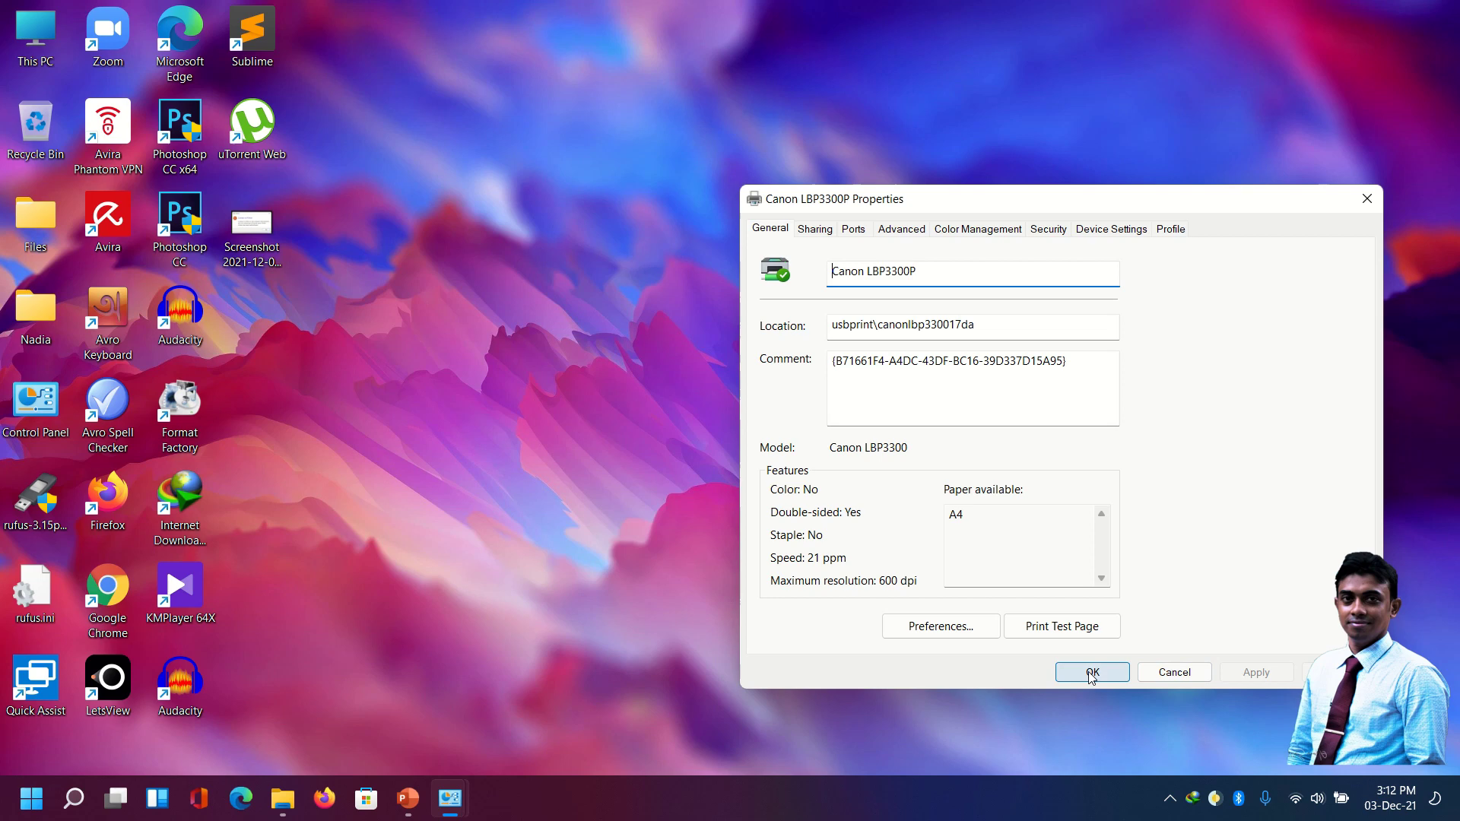
- Close the Canon LBP3300P properties with OK and refresh the desktop
left_click(1091, 673)
right_click(435, 230)
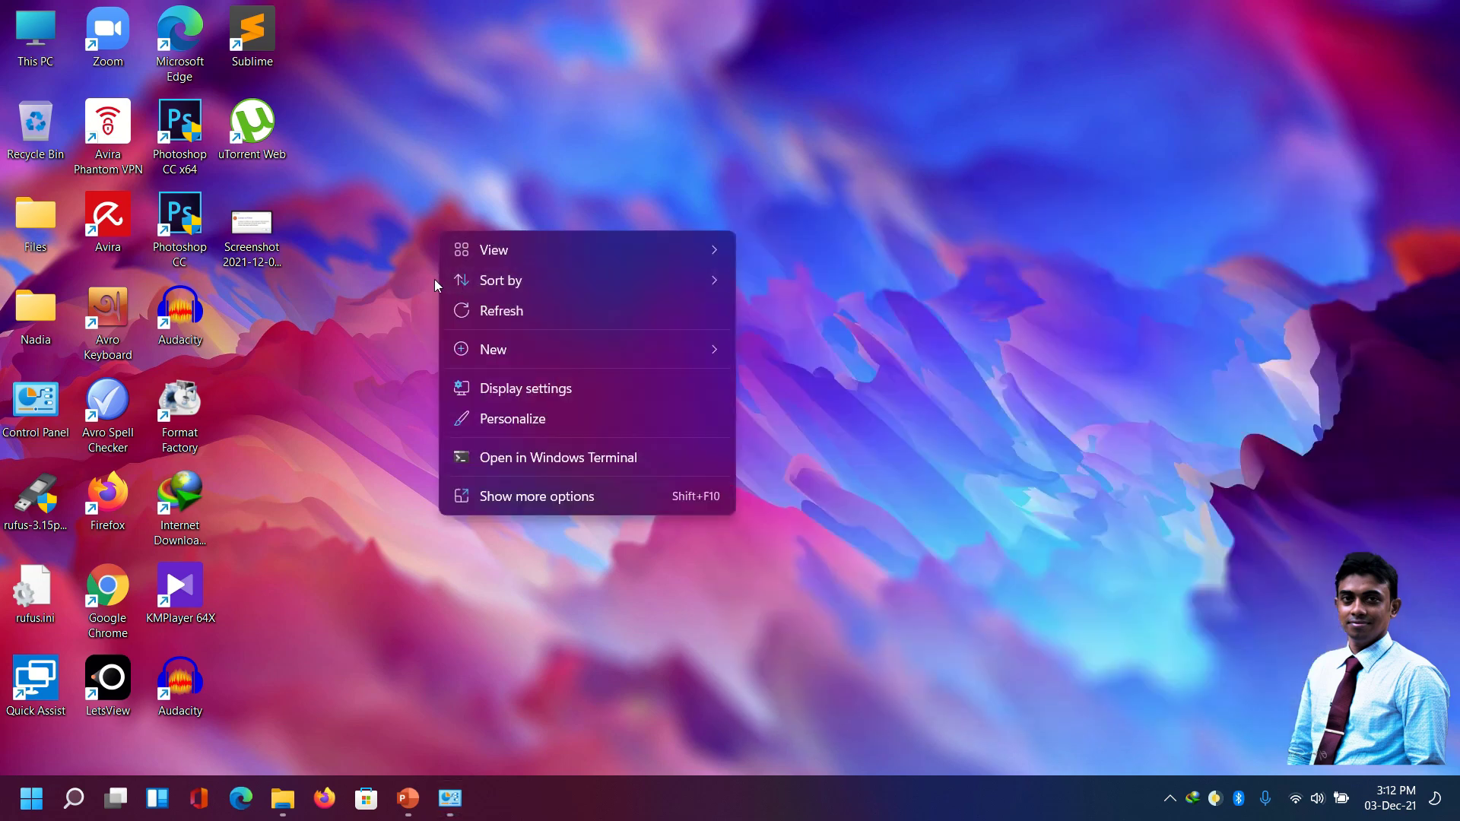
left_click(493, 308)
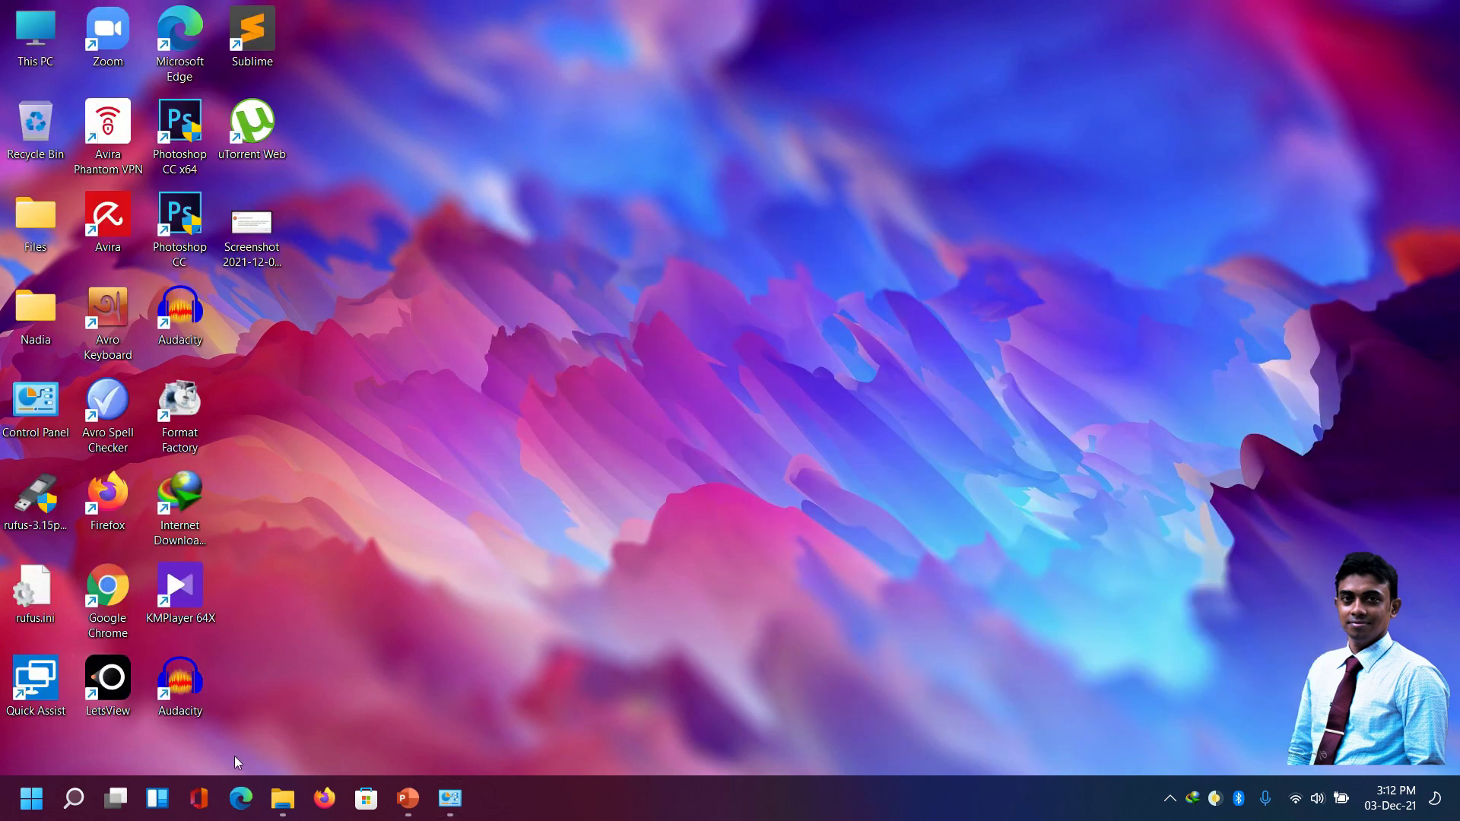
- Open Screenshot 2021-12-03 150907.png in Photos and bring up its Print settings
double_click(251, 228)
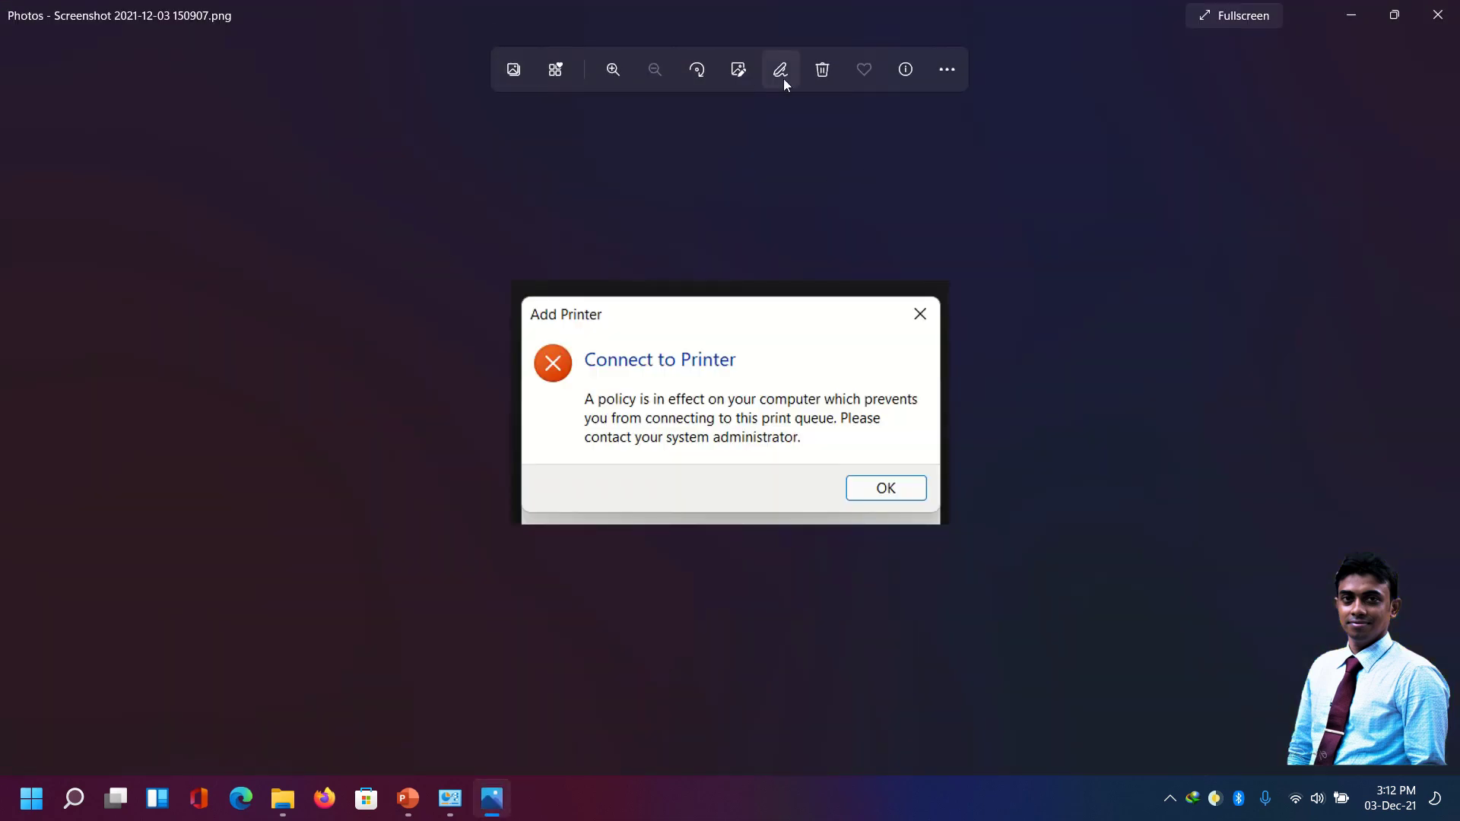
left_click(945, 71)
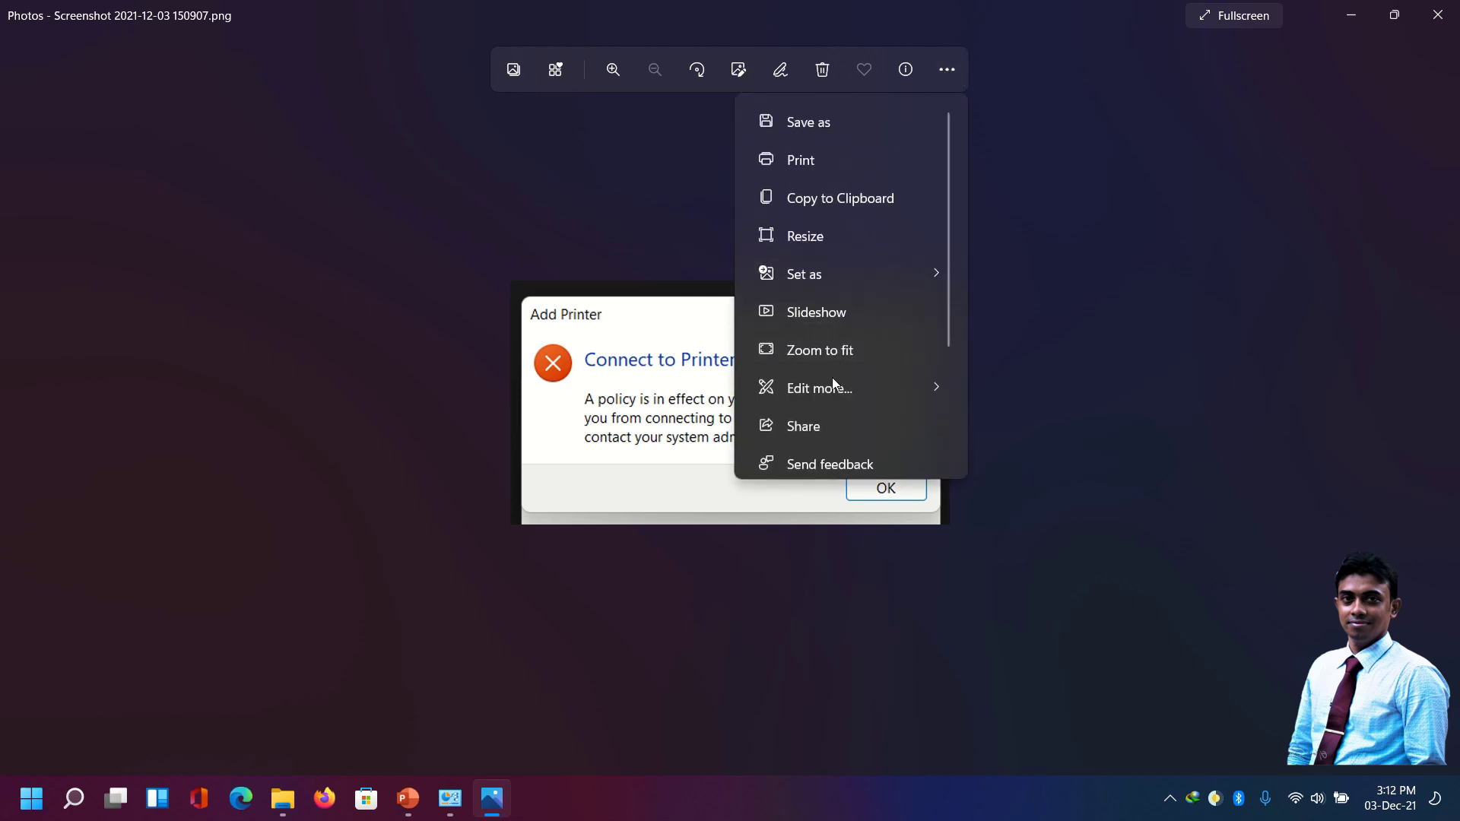
left_click(818, 164)
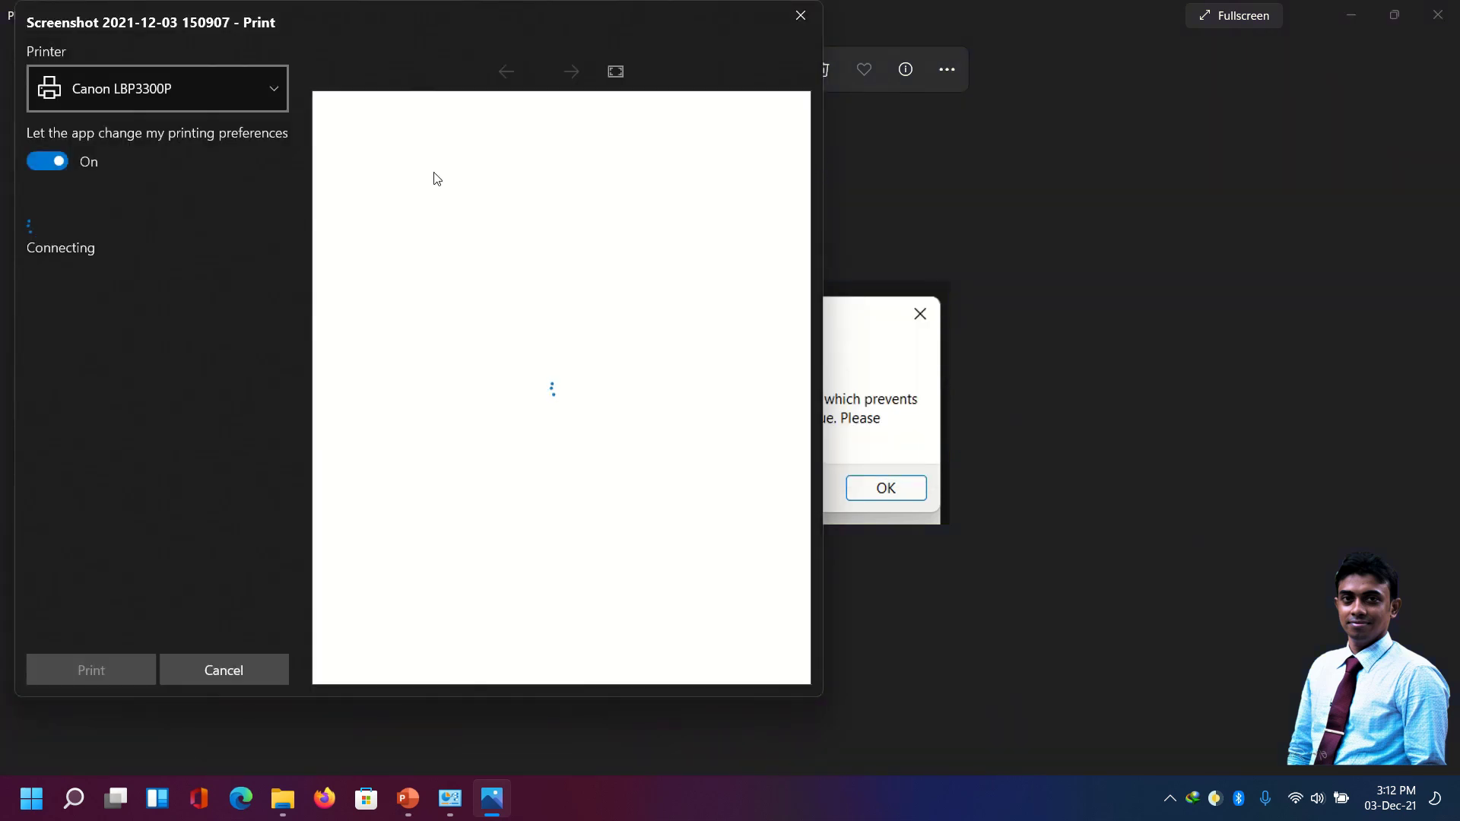